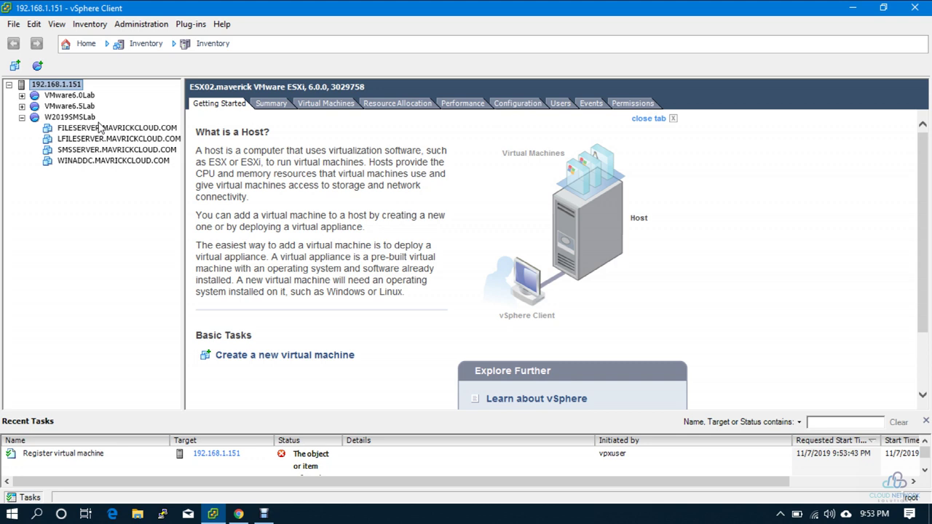
# Step: Hide the vSphere Client window with Win+D to reveal the Windows desktop
pyautogui.press('super+d')
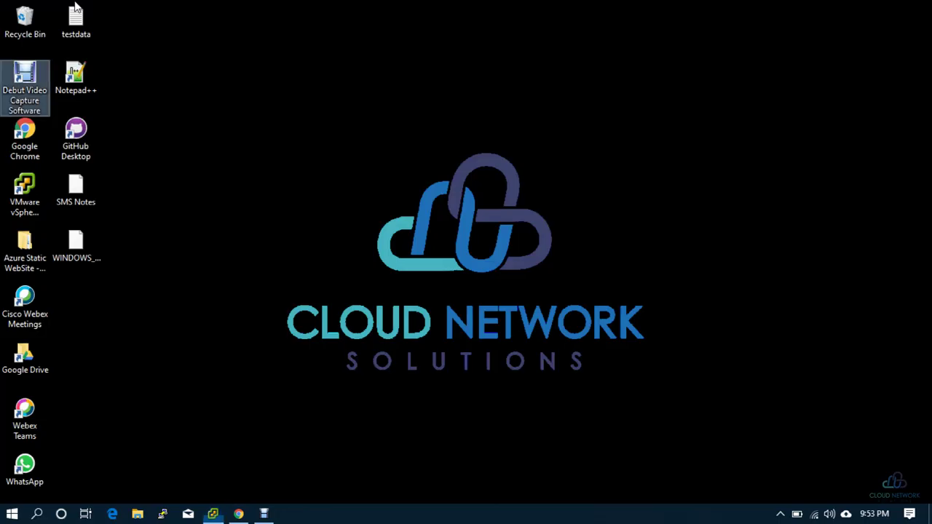
# Step: Open SMS Notes in Notepad++, select the 2008R2 FileServer checklist lines, then minimize it
pyautogui.doubleClick(80, 199)
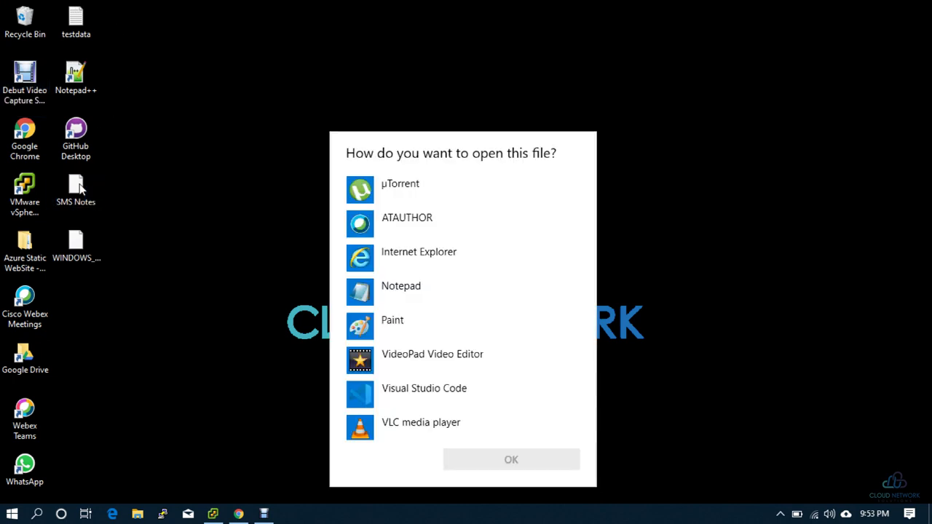
pyautogui.click(205, 279)
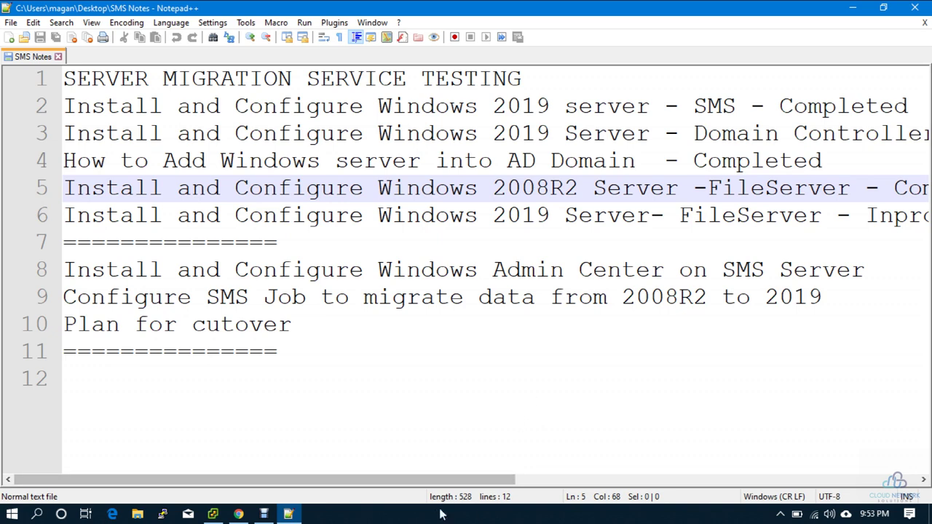
pyautogui.moveTo(439, 479); pyautogui.dragTo(411, 479)
pyautogui.moveTo(66, 187); pyautogui.dragTo(925, 186)
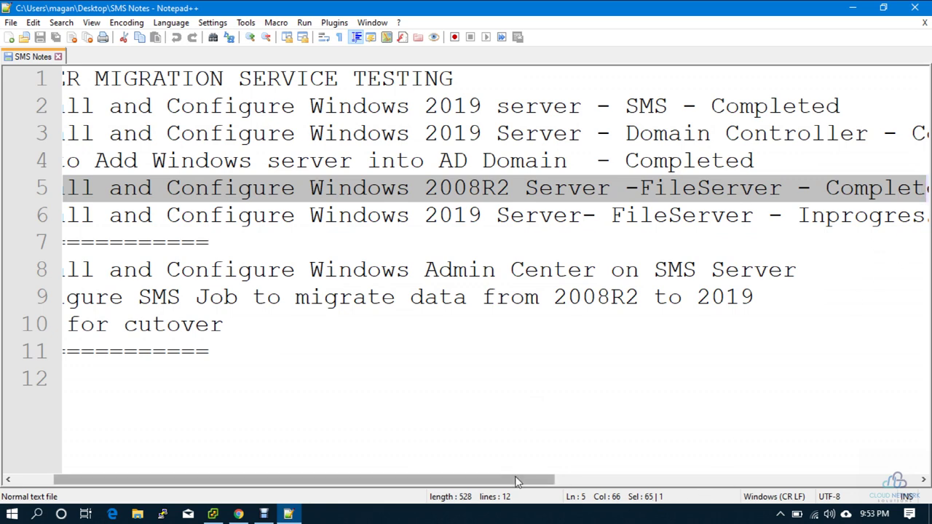
pyautogui.moveTo(415, 479); pyautogui.dragTo(927, 216)
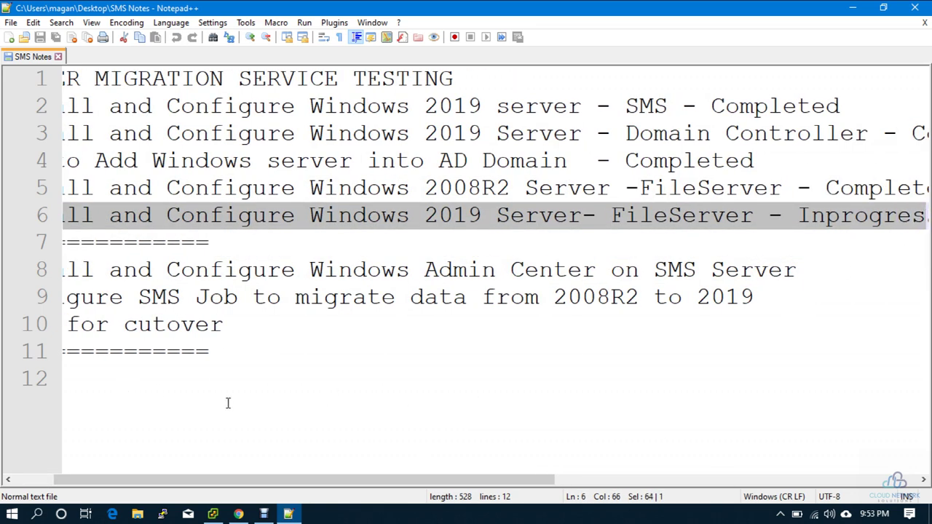
pyautogui.click(288, 514)
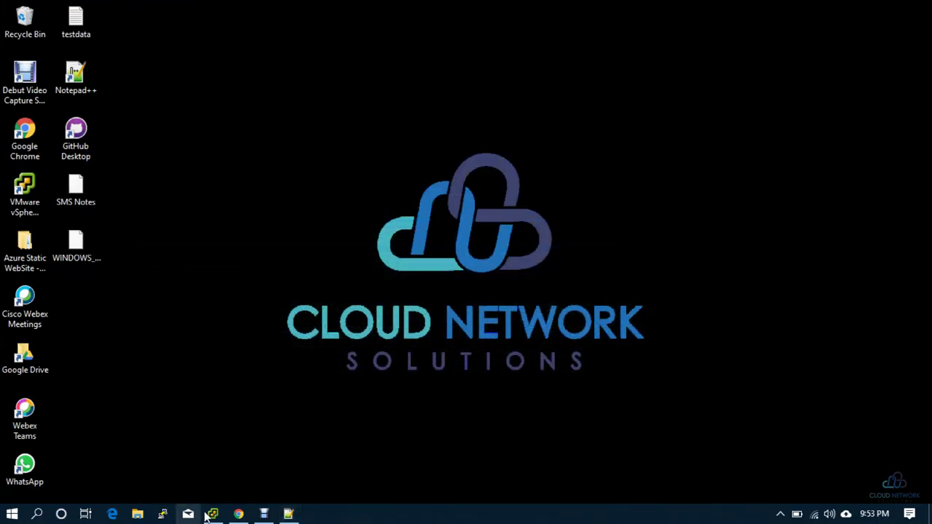
# Step: Reduce WINADDC's memory from 8192 MB to 4096 MB
pyautogui.click(213, 514)
pyautogui.click(116, 161)
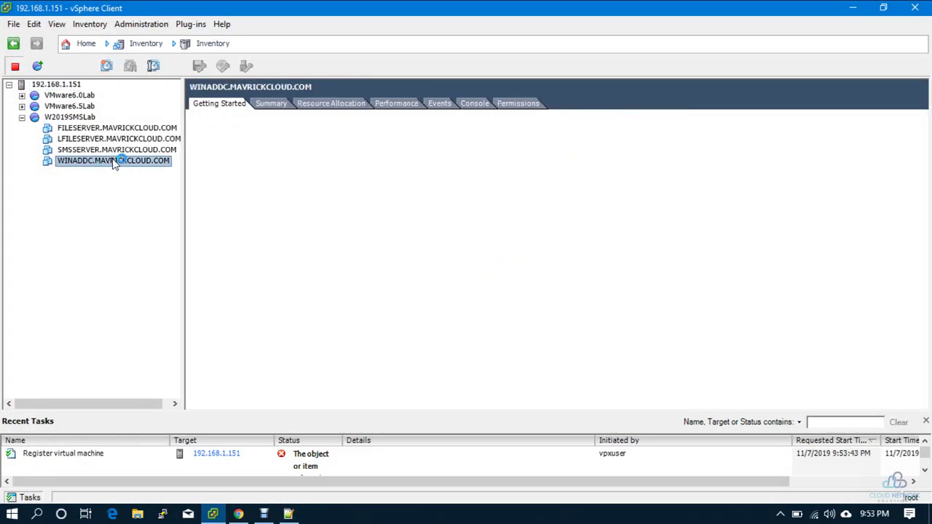
pyautogui.click(271, 105)
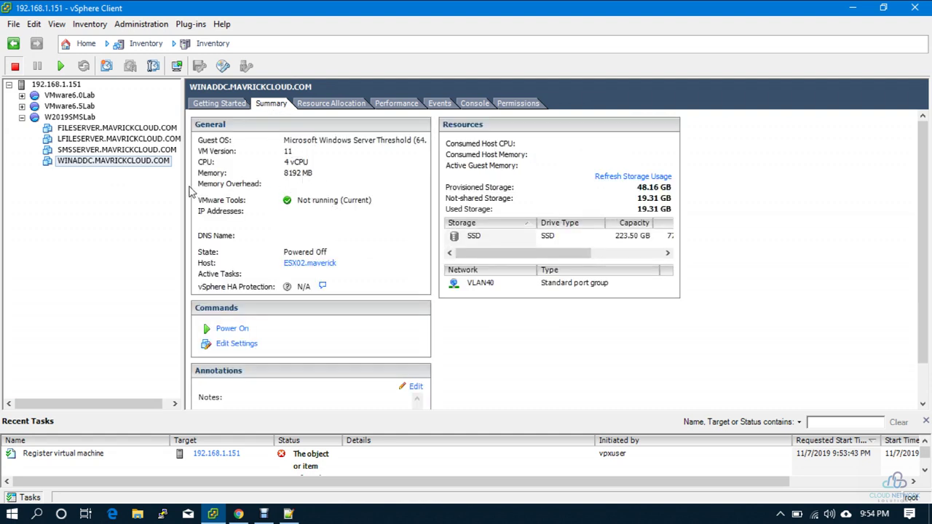
pyautogui.rightClick(151, 164)
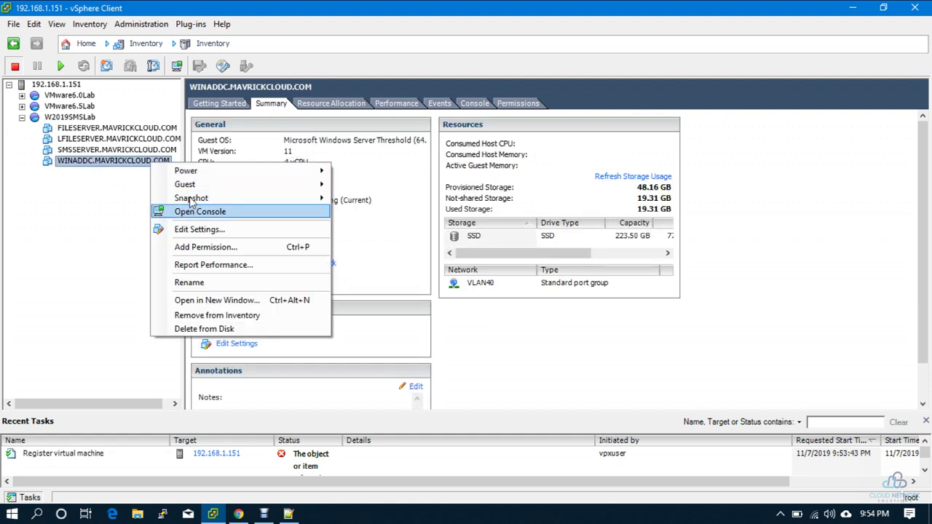
pyautogui.click(198, 230)
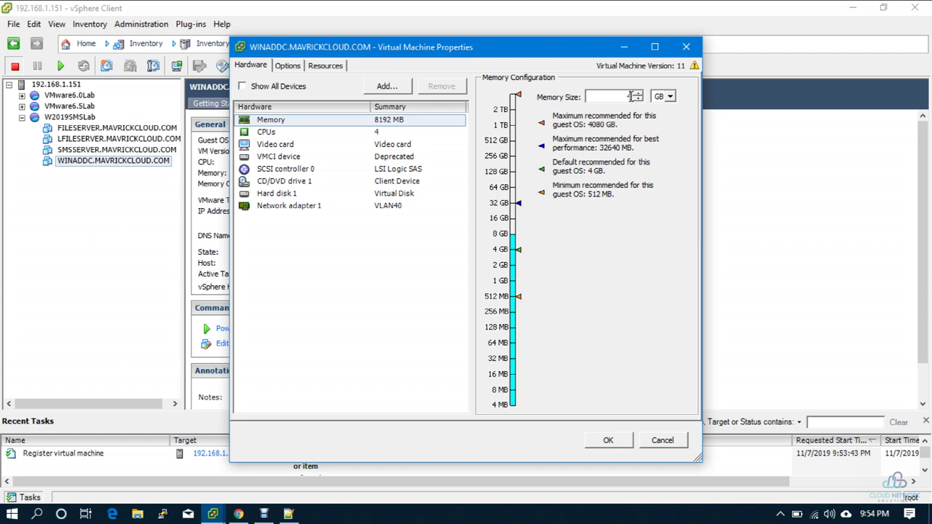
pyautogui.click(609, 441)
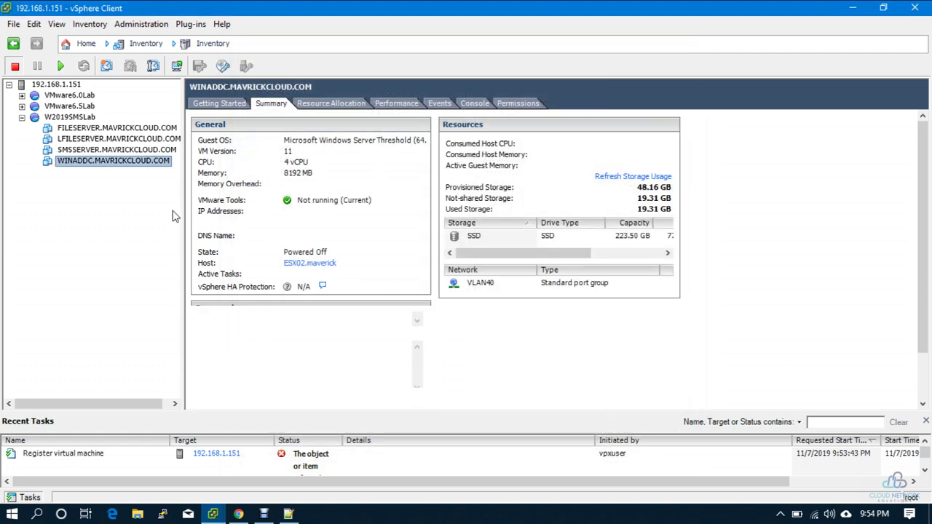
# Step: Reduce SMSSERVER's memory from 8192 MB to 4096 MB as well
pyautogui.click(86, 151)
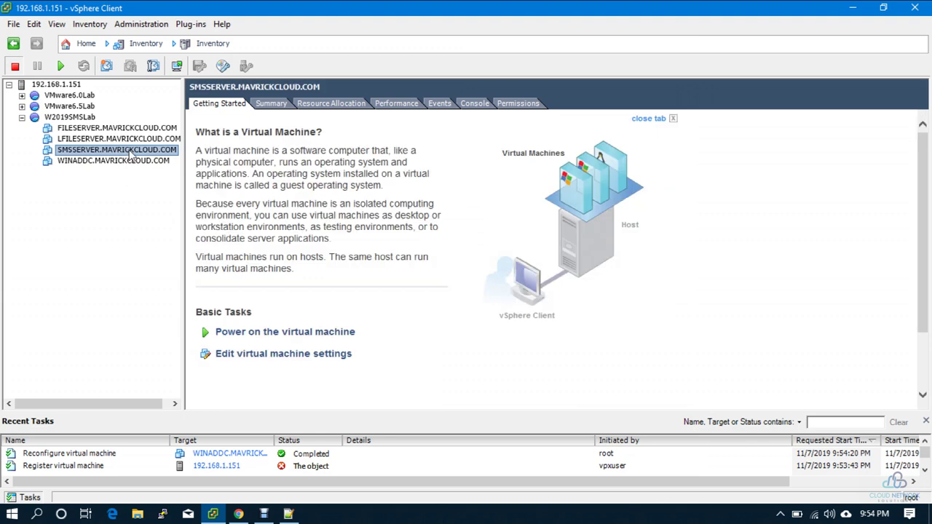
pyautogui.rightClick(129, 151)
pyautogui.click(231, 216)
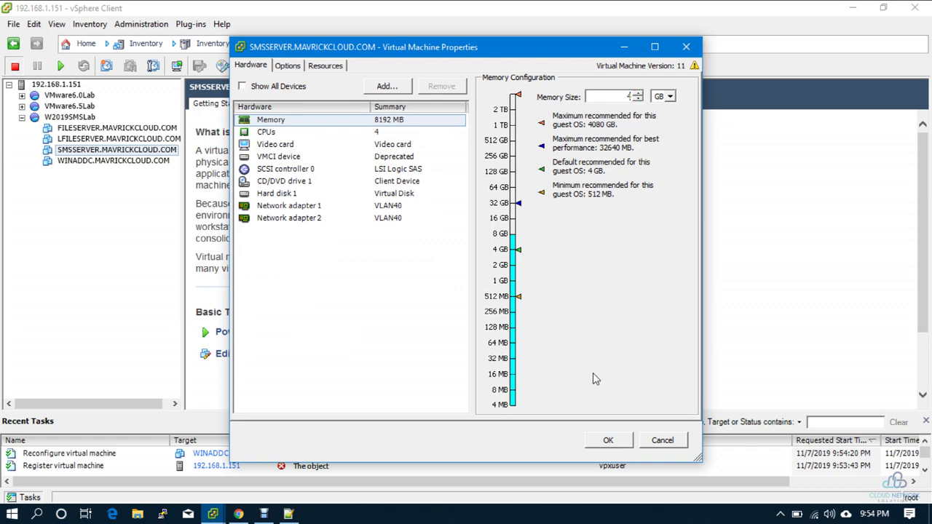
pyautogui.click(603, 441)
pyautogui.click(93, 139)
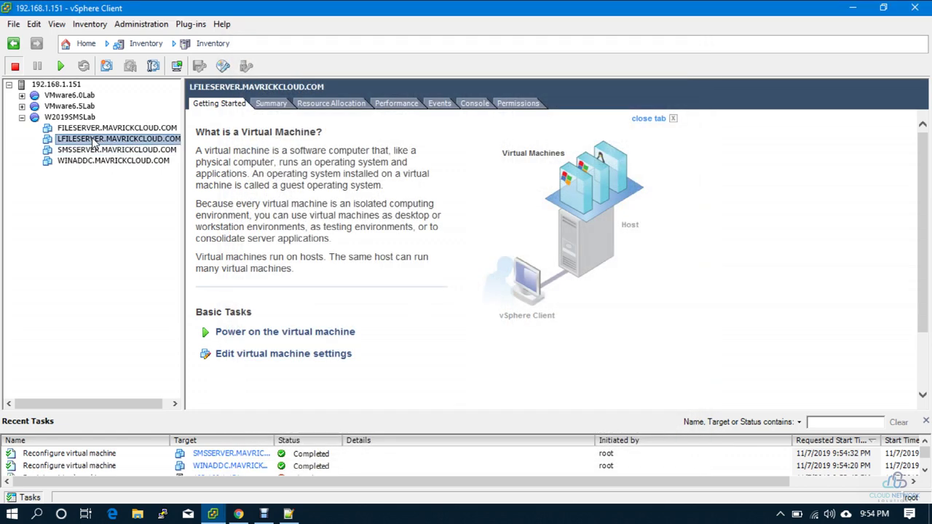
# Step: Power on WINADDC and review LFILESERVER's settings, cancelling without changes
pyautogui.click(100, 161)
pyautogui.click(62, 66)
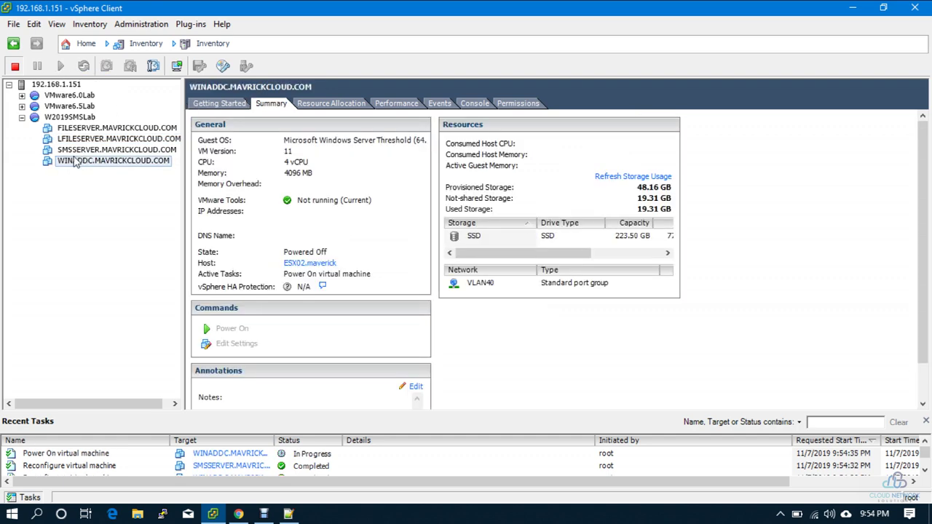
pyautogui.click(98, 140)
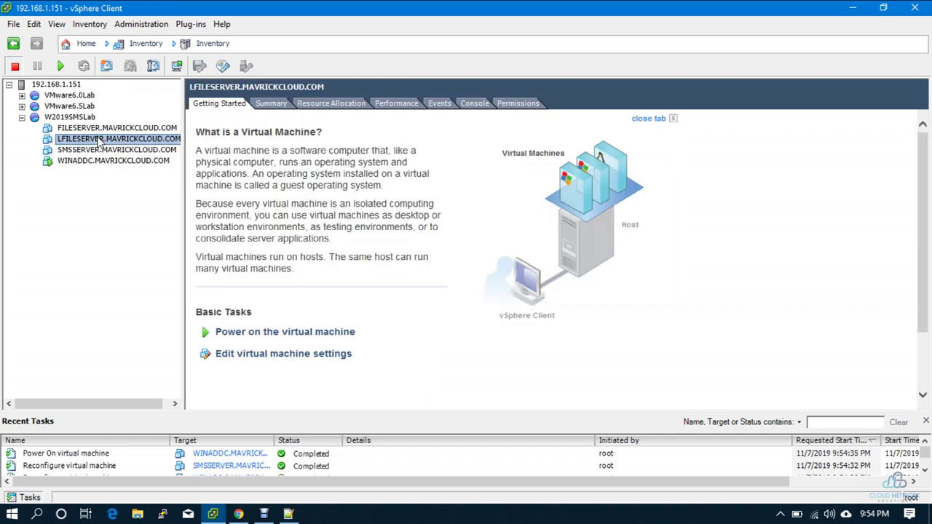
pyautogui.rightClick(97, 139)
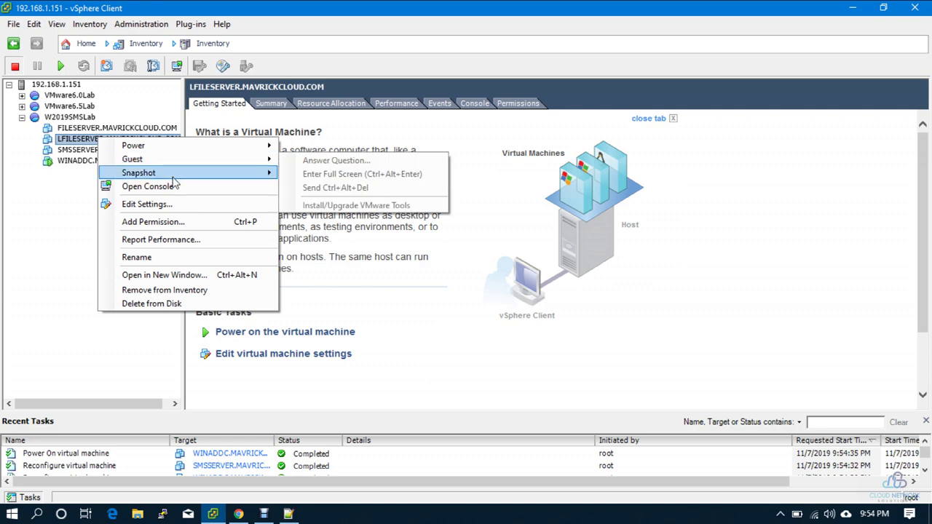
pyautogui.click(145, 204)
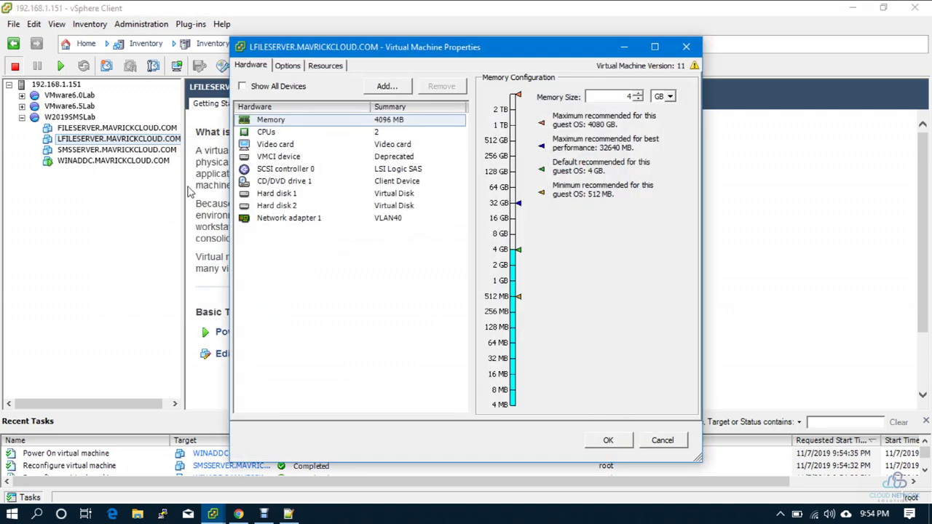
pyautogui.click(661, 440)
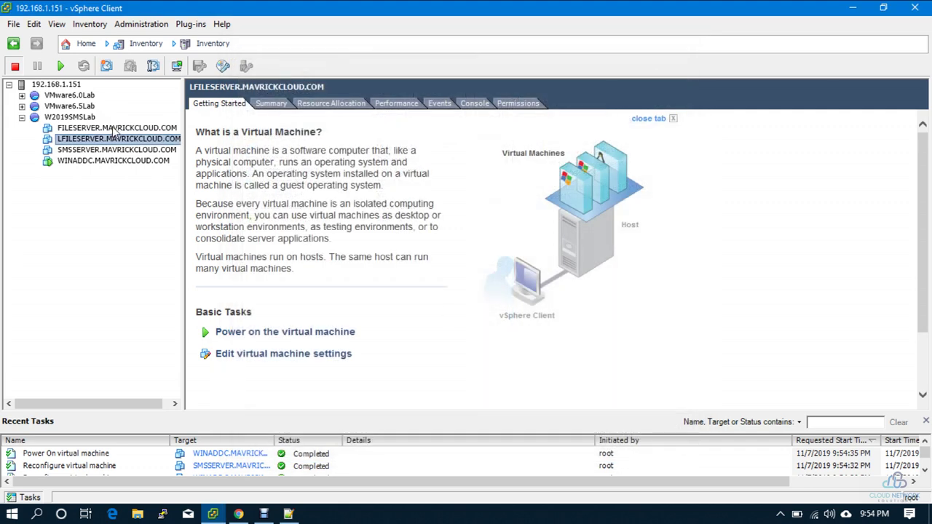
# Step: Lower FILESERVER's memory to 4096 MB and power it on
pyautogui.rightClick(124, 129)
pyautogui.click(187, 194)
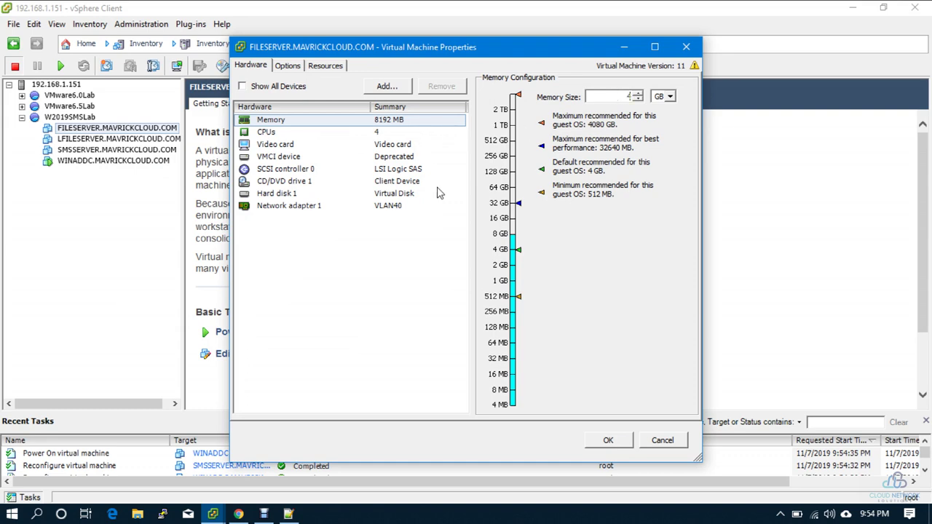
pyautogui.click(604, 440)
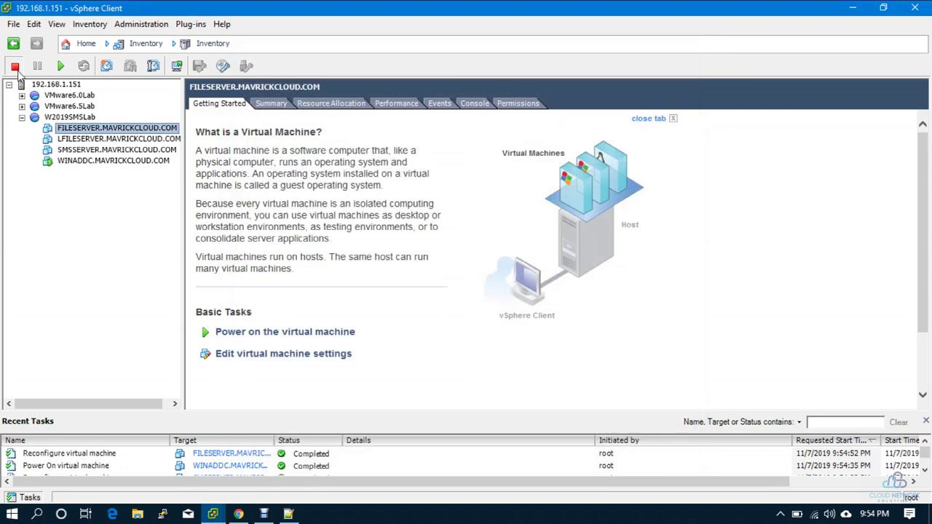
pyautogui.click(61, 65)
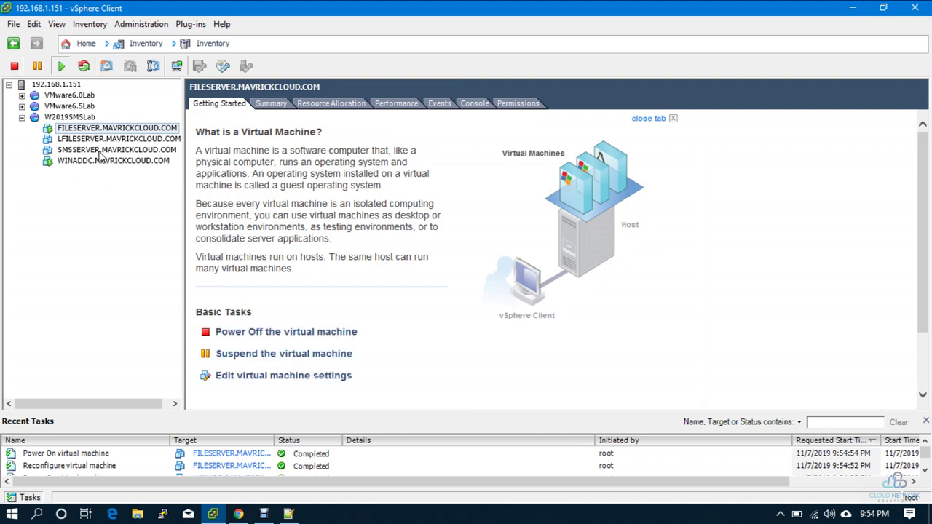
# Step: Power on LFILESERVER and view FILESERVER's Summary tab
pyautogui.click(110, 139)
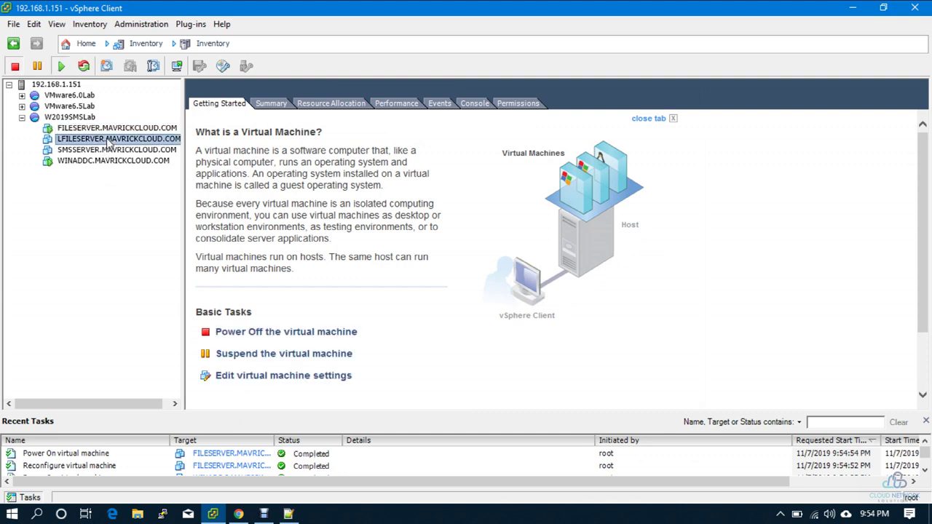
pyautogui.click(60, 66)
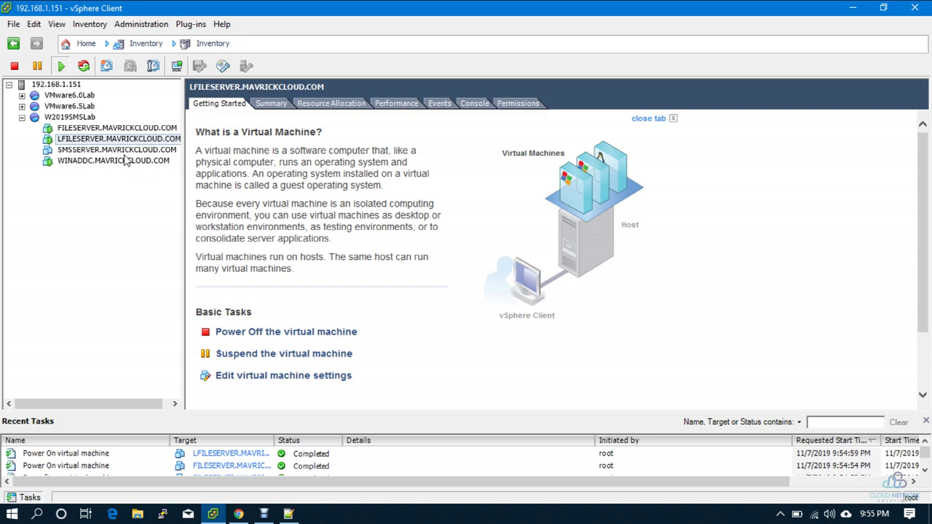
pyautogui.click(131, 129)
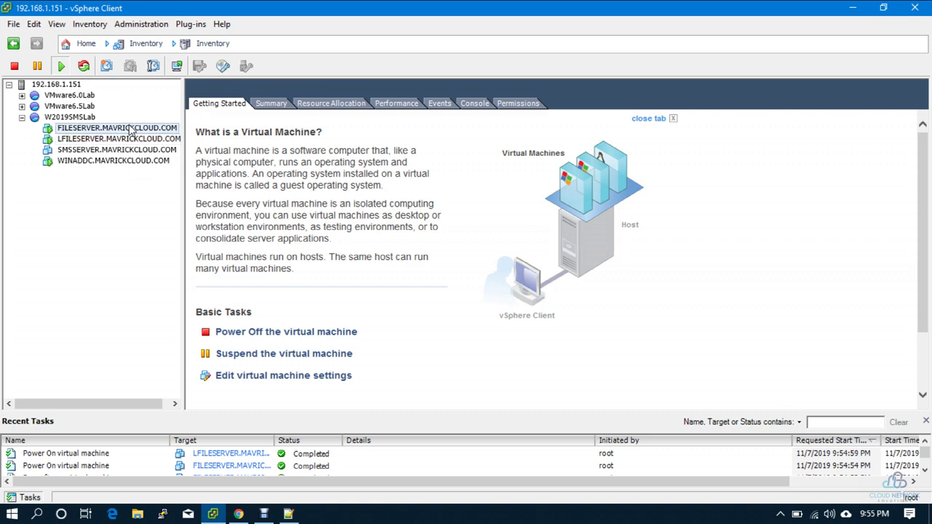
pyautogui.click(268, 104)
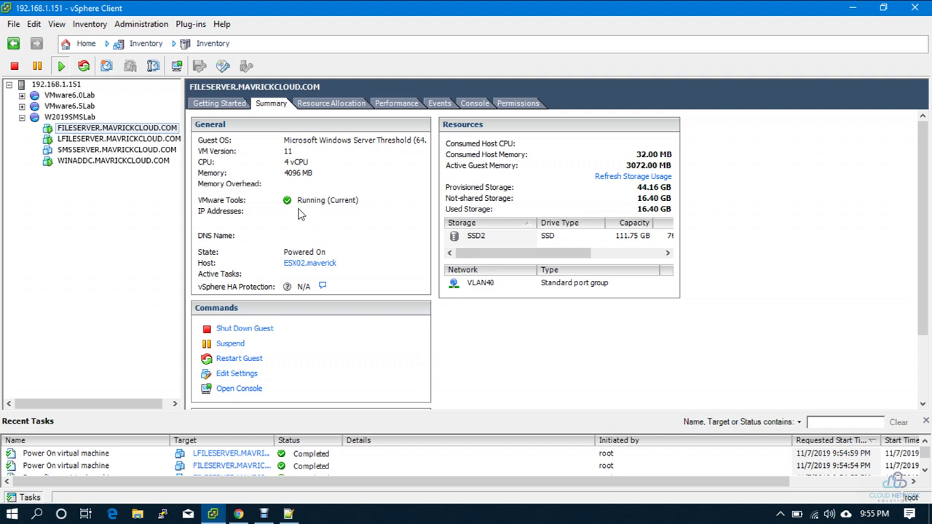
# Step: Launch Remote Desktop Connection with mstsc from the Run box
pyautogui.press('super+r')
pyautogui.write('mstsc')
pyautogui.press('Return')
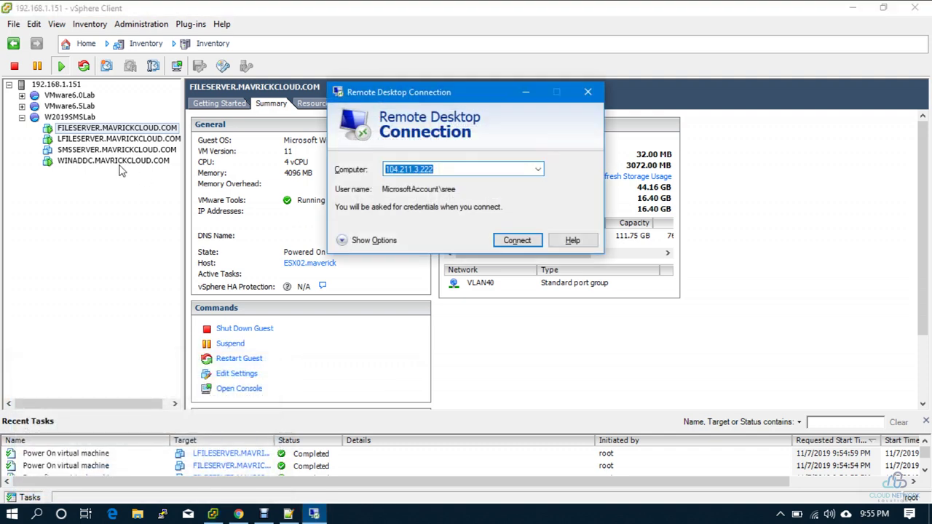
# Step: Compare LFILESERVER's summary, then return to FILESERVER's summary
pyautogui.click(80, 161)
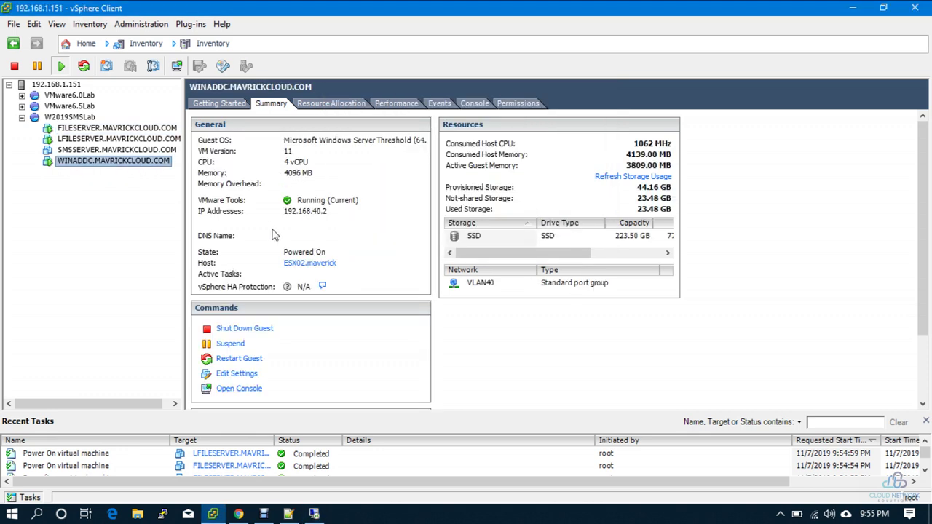
pyautogui.click(118, 129)
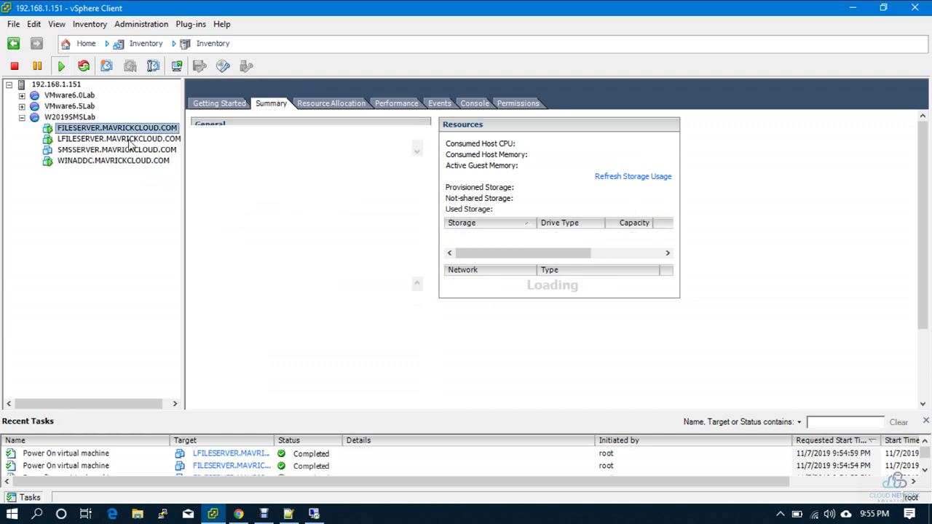
pyautogui.click(117, 139)
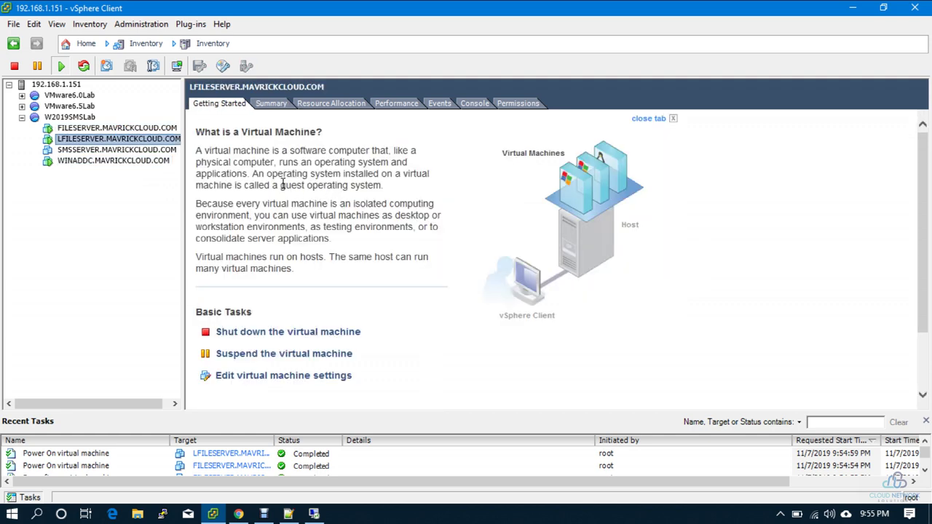
pyautogui.click(272, 104)
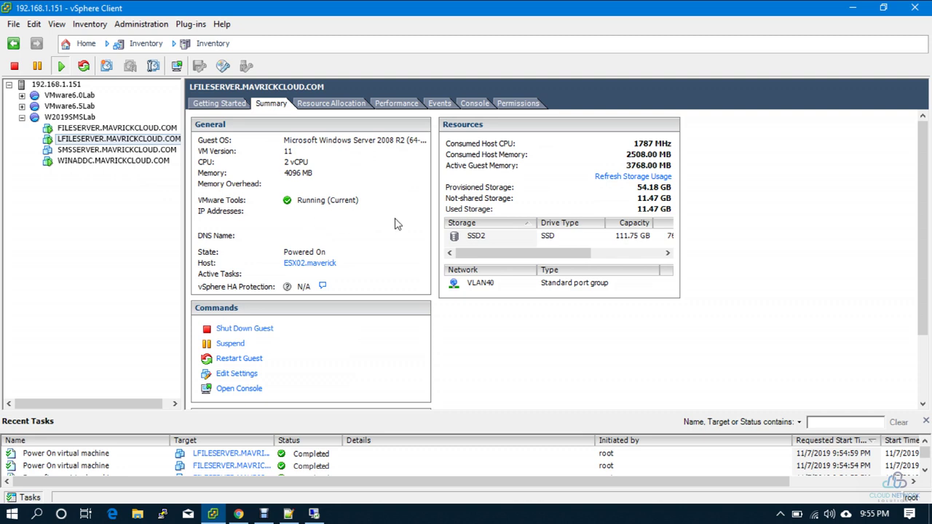
pyautogui.click(126, 129)
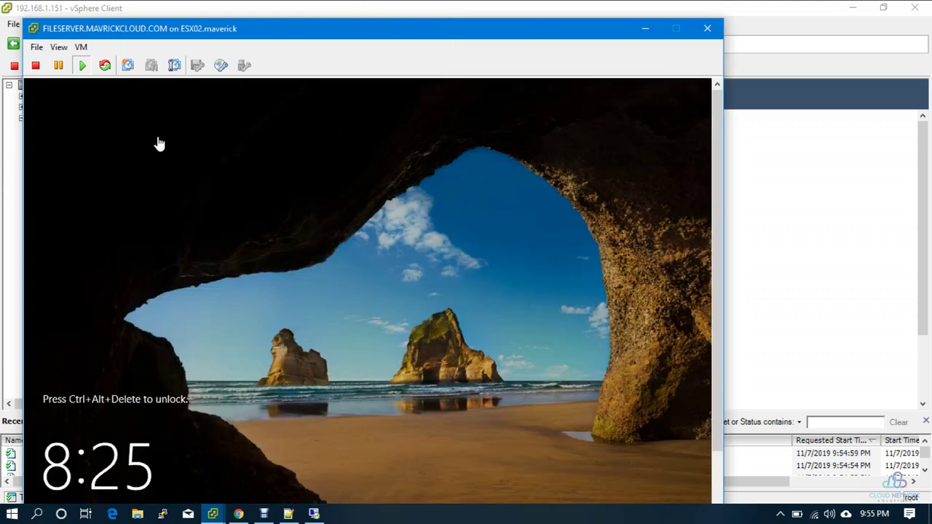
# Step: Sign in to FILESERVER's console as Administrator with the account password
pyautogui.click(93, 83)
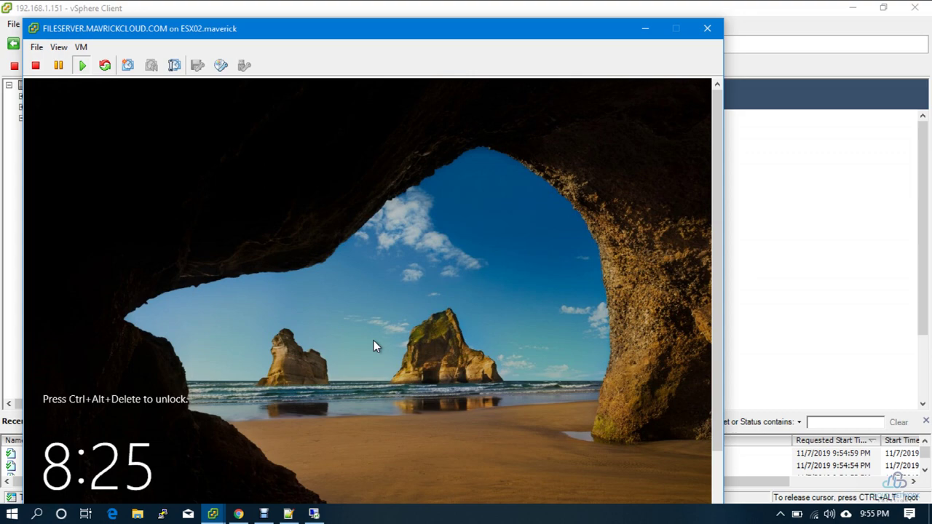
pyautogui.press('ctrl+alt+Insert')
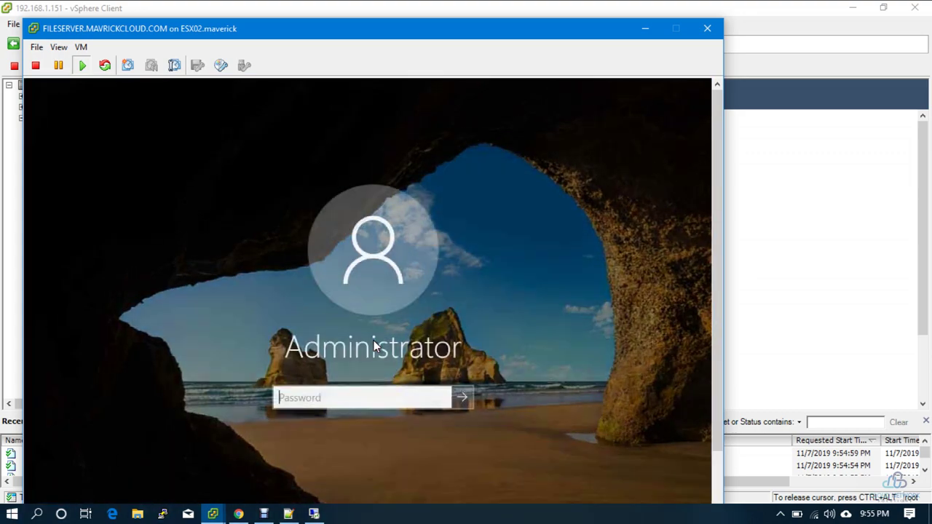
pyautogui.write('P@ssw0rd')
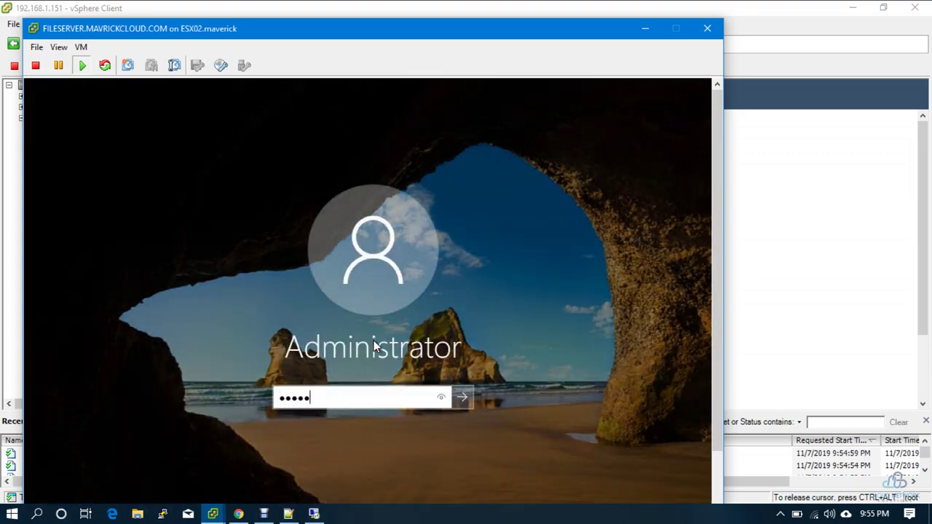
pyautogui.press('Return')
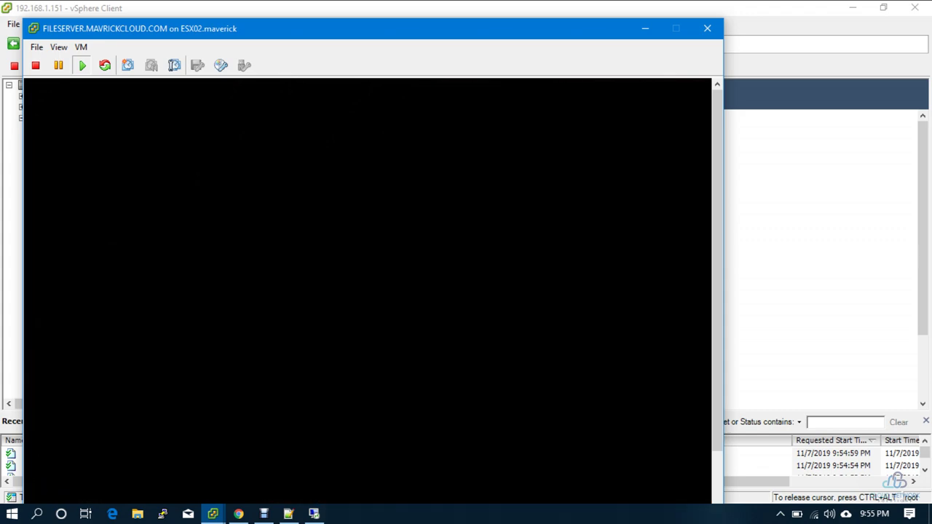
# Step: Open Network Connections and bring up Ethernet0's IPv4 properties
pyautogui.press('super+r')
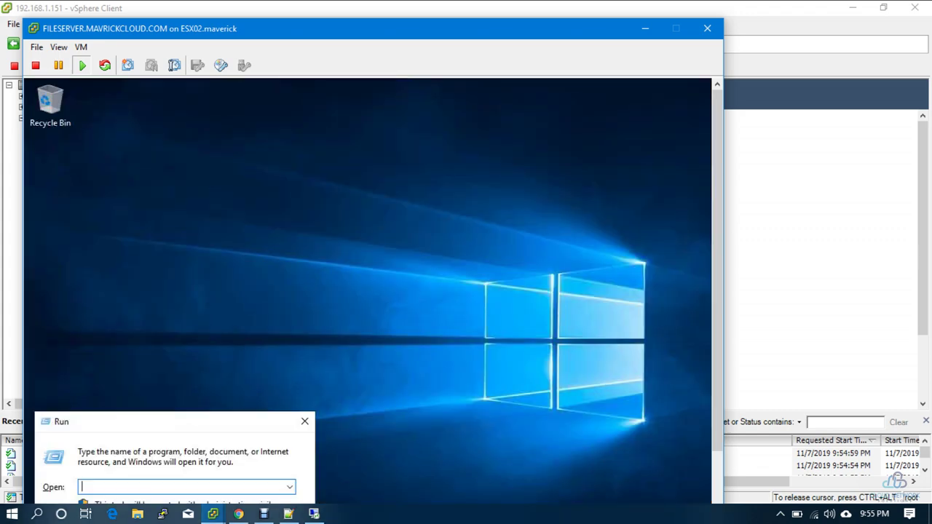
pyautogui.write('ncpa.cpl')
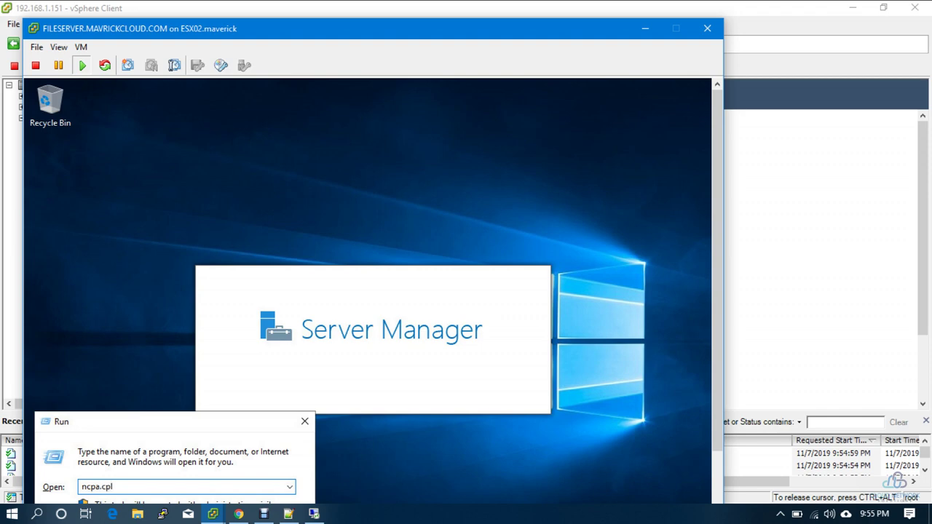
pyautogui.press('Return')
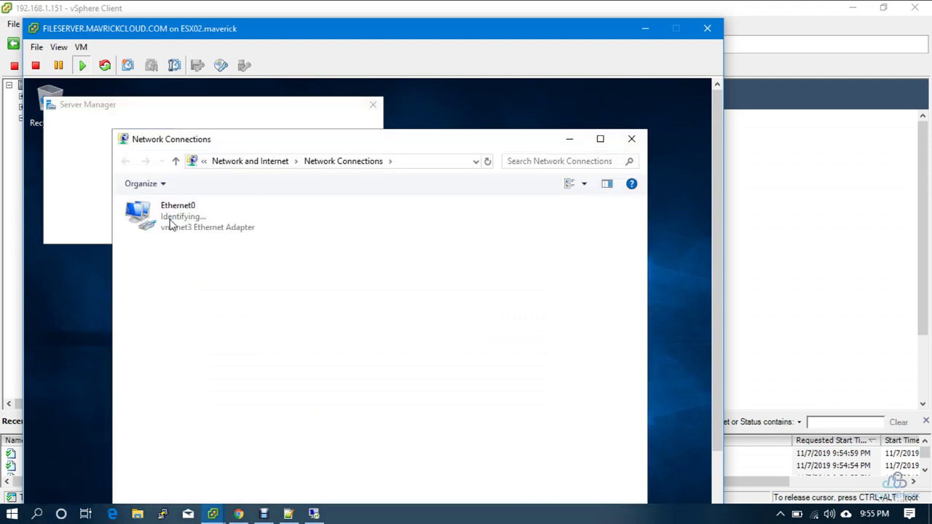
pyautogui.doubleClick(169, 220)
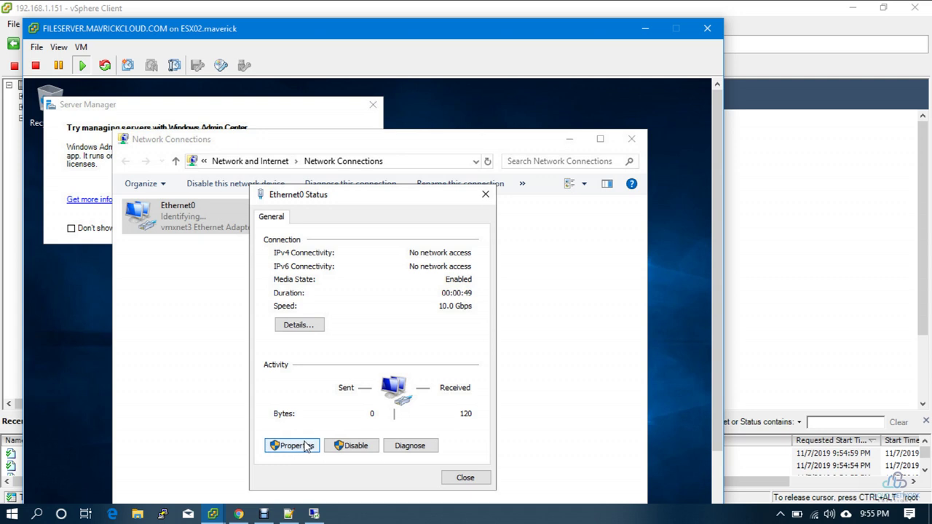
pyautogui.click(307, 445)
pyautogui.doubleClick(379, 351)
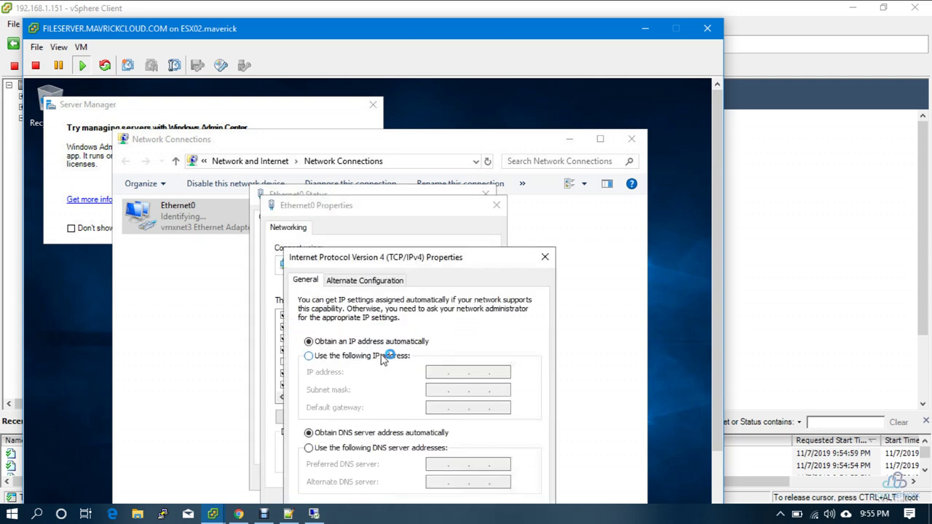
# Step: Toggle the console to full screen and back, then return to the inventory
pyautogui.click(58, 46)
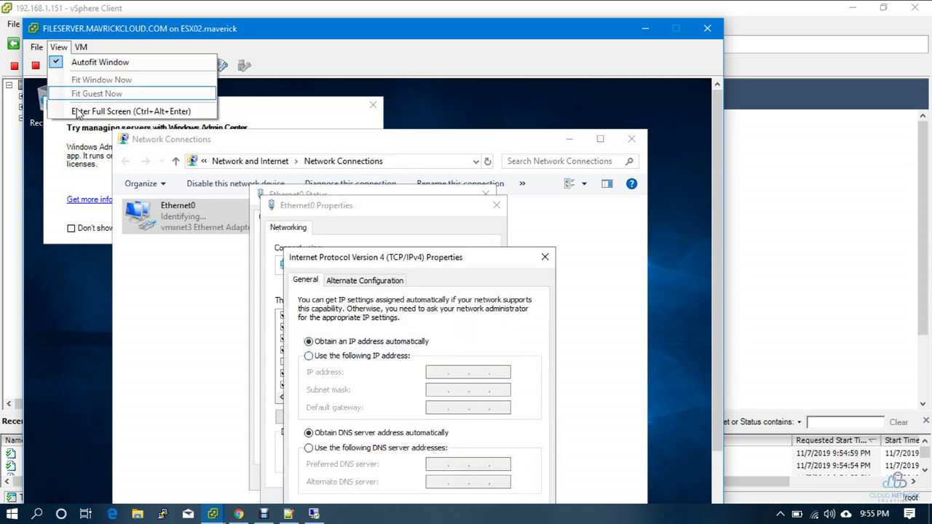
pyautogui.click(76, 112)
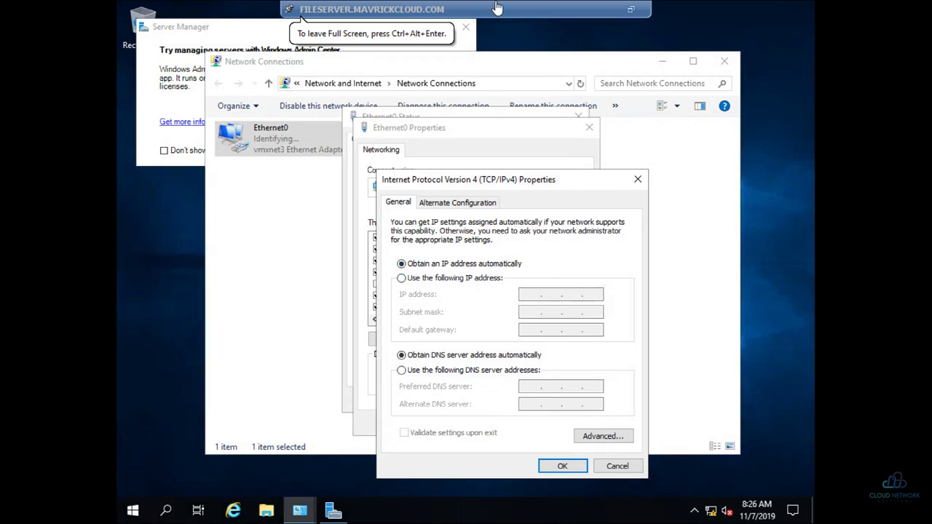
pyautogui.click(631, 9)
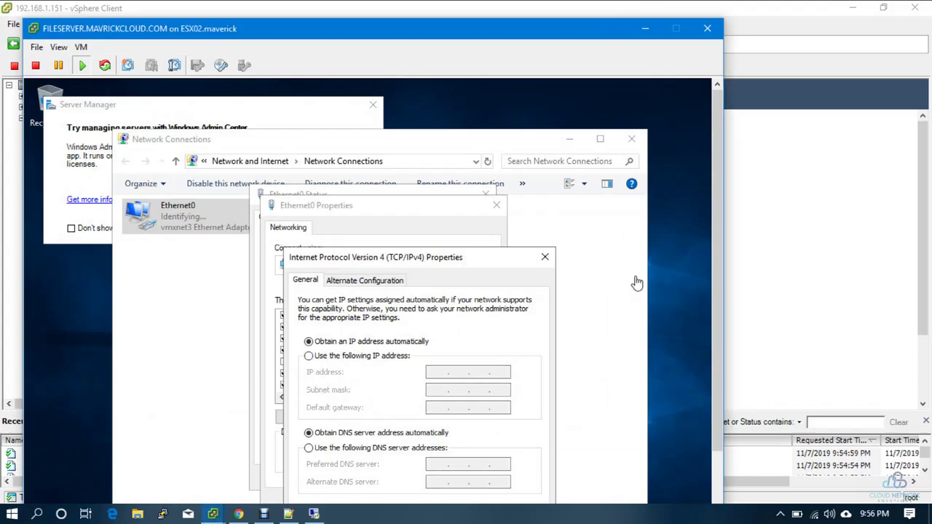
pyautogui.click(772, 255)
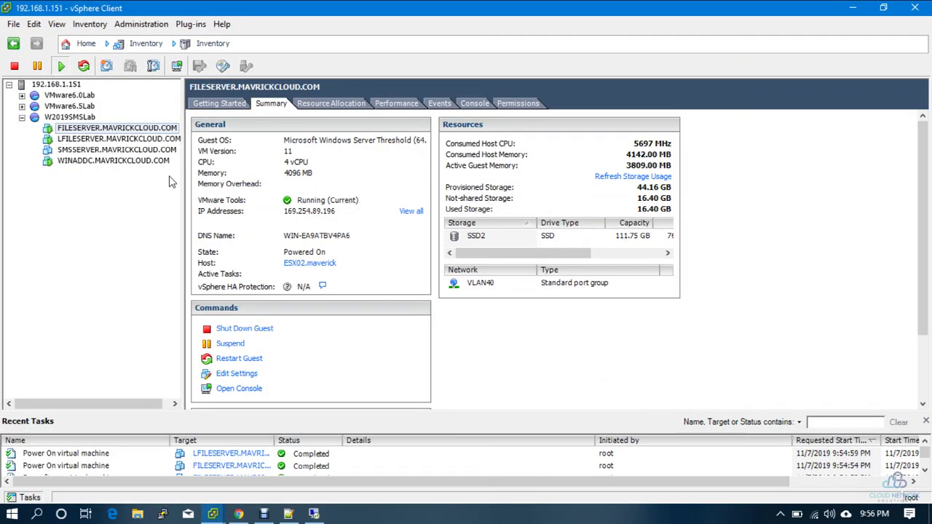
# Step: Read WINADDC's IP 192.168.40.2 and LFILESERVER's 192.168.40.4, then return to FILESERVER's console
pyautogui.click(129, 161)
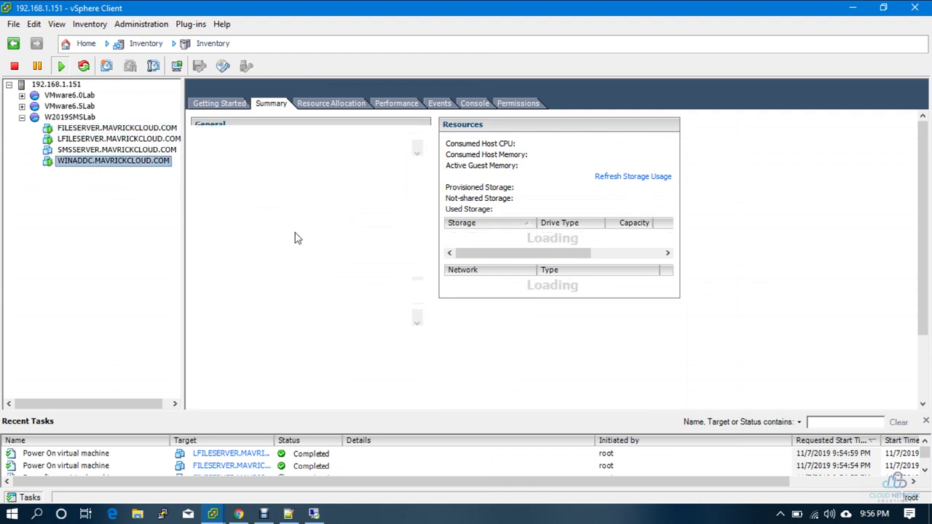
pyautogui.click(129, 129)
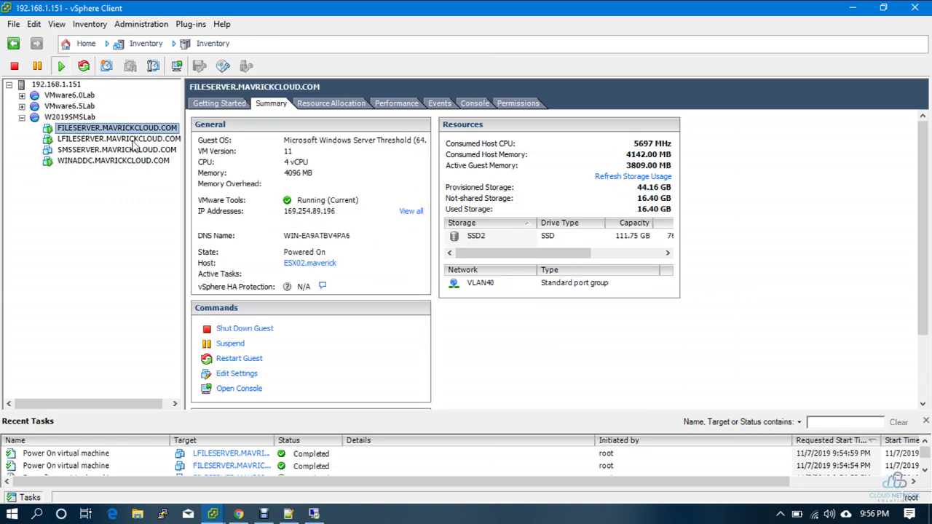
pyautogui.click(134, 139)
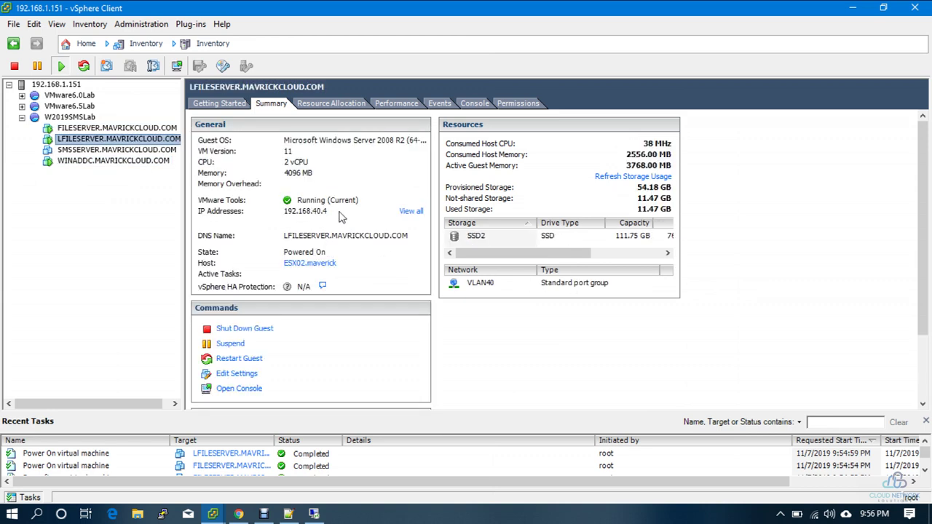
pyautogui.click(314, 514)
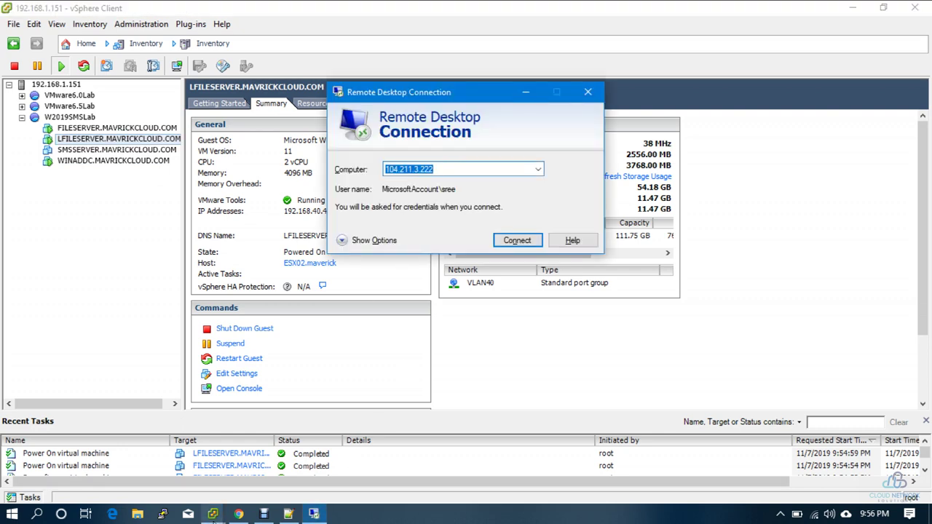
pyautogui.click(213, 515)
pyautogui.click(271, 465)
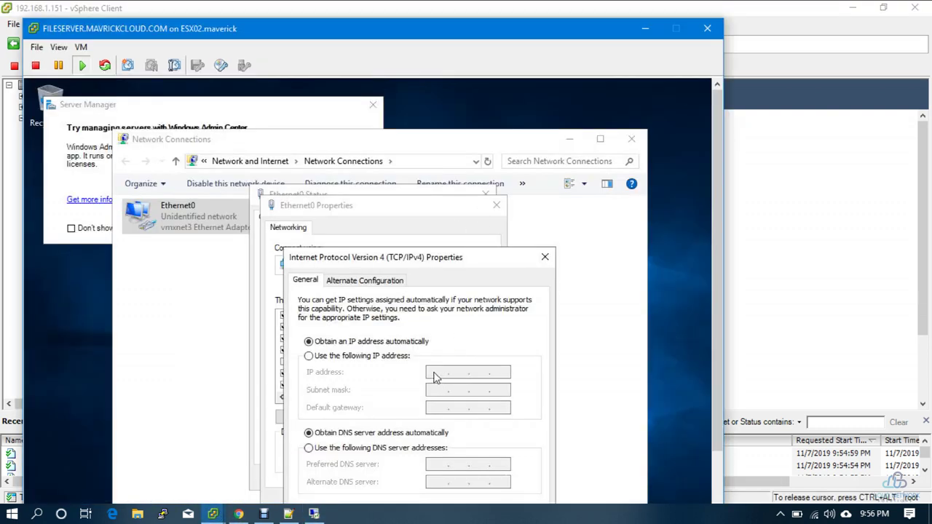
# Step: Enter static IPv4 192.168.40.5/255.255.255.0, gateway 192.168.40.1, DNS 192.168.40.2, and apply
pyautogui.click(387, 359)
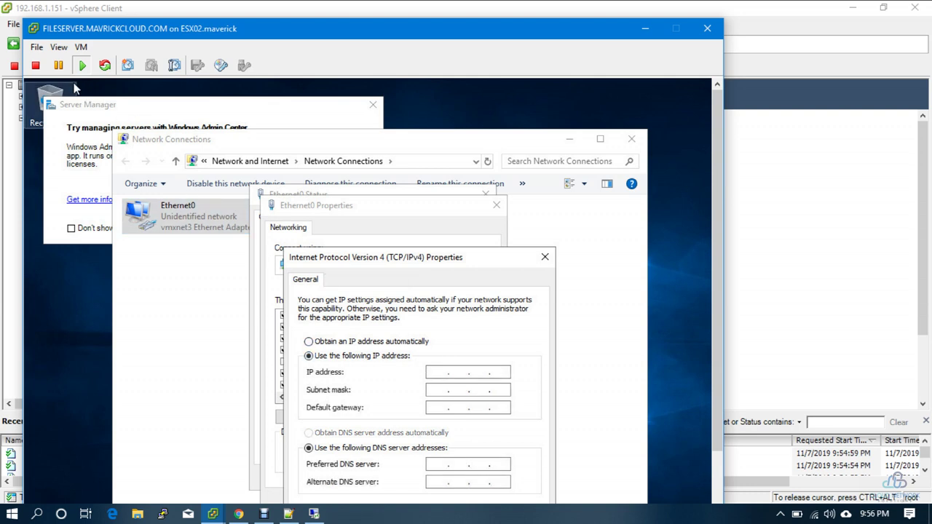
pyautogui.hotkey('ctrl', 'alt', 'Return')
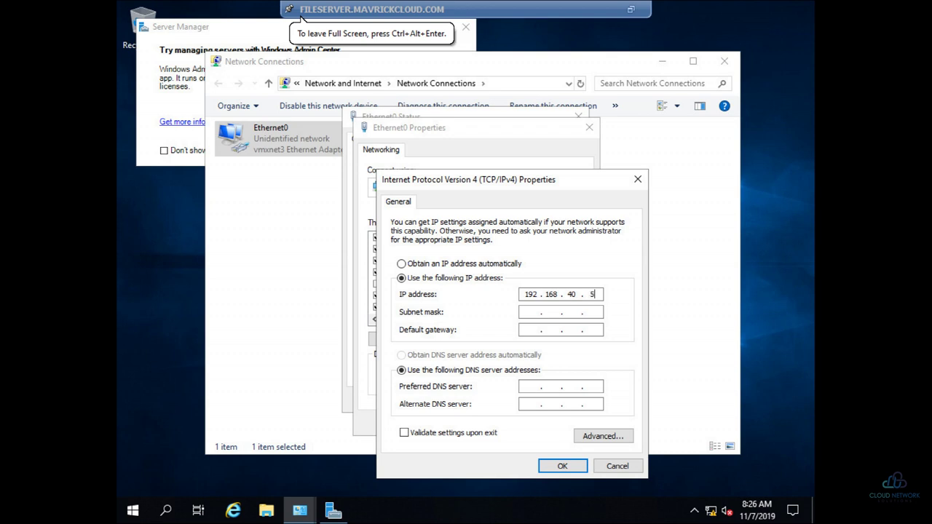
pyautogui.press('Tab')
pyautogui.press('Tab')
pyautogui.press('Tab')
pyautogui.hotkey('shift', 'Tab')
pyautogui.write('192 . 168 . 40 . 1')
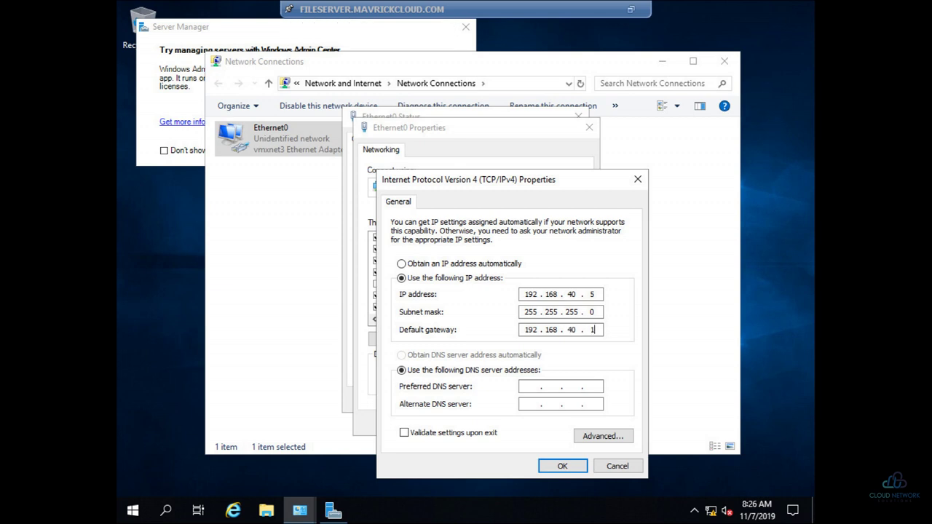
pyautogui.press('Tab')
pyautogui.press('Tab')
pyautogui.write('192 . 168 . 4')
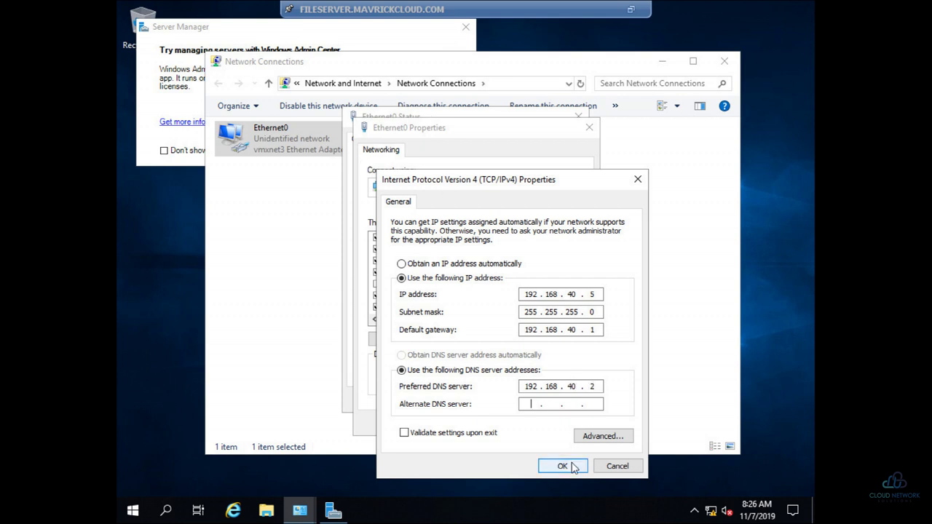
pyautogui.click(560, 467)
pyautogui.click(524, 425)
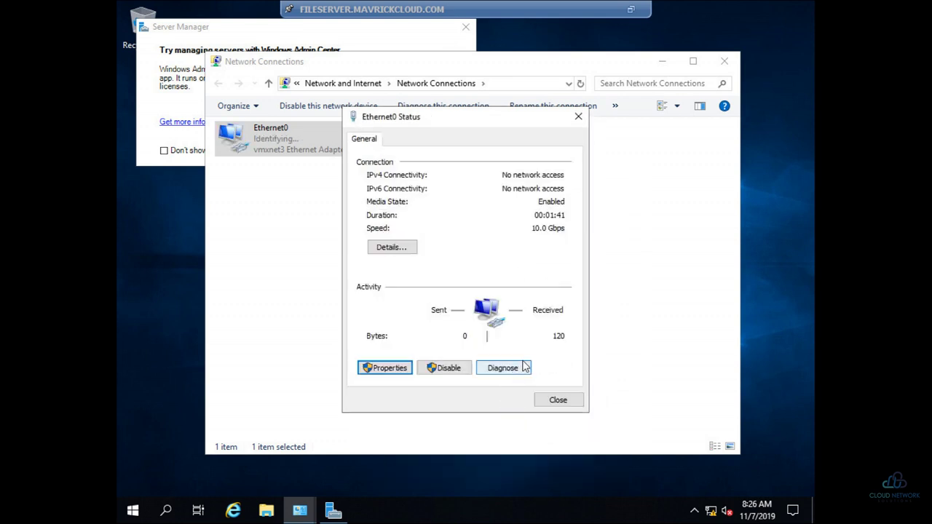
# Step: Close the Ethernet0 status and Network Connections windows and dismiss the Windows Admin Center prompt
pyautogui.click(560, 399)
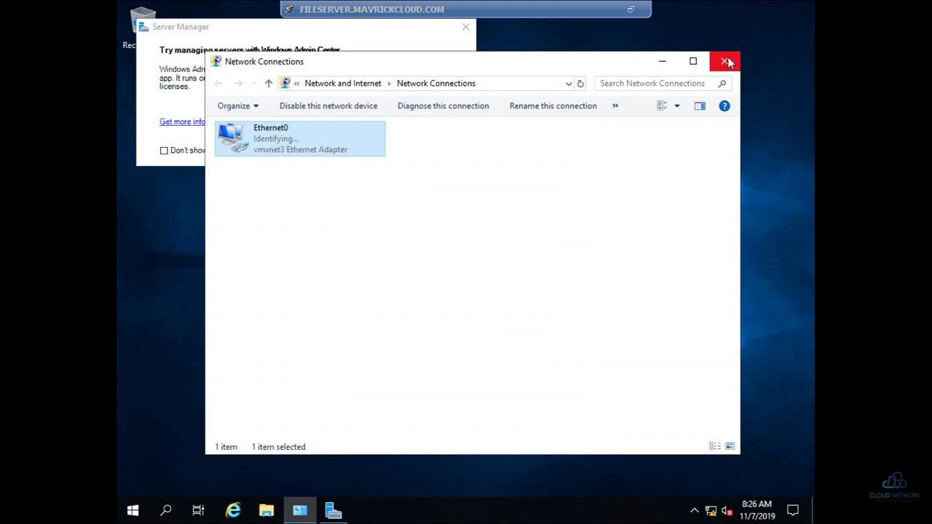
pyautogui.click(724, 61)
pyautogui.click(471, 29)
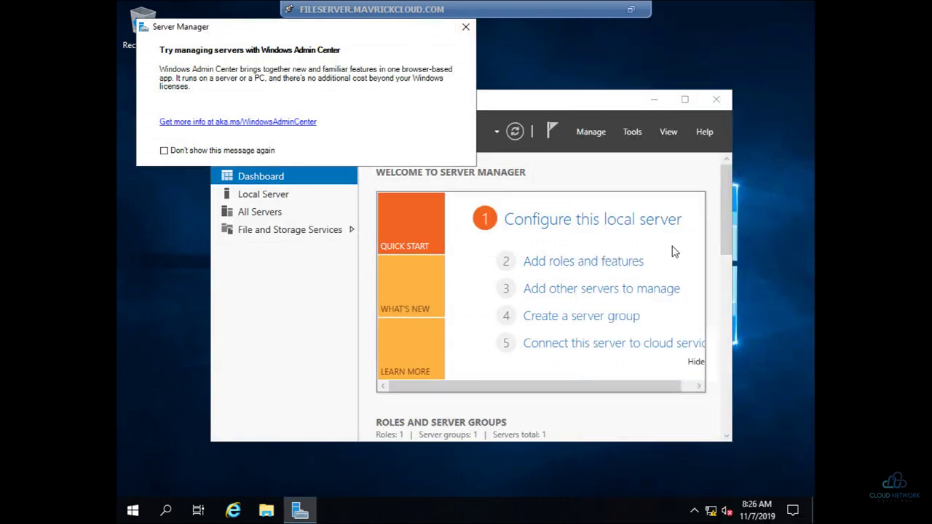
pyautogui.click(466, 27)
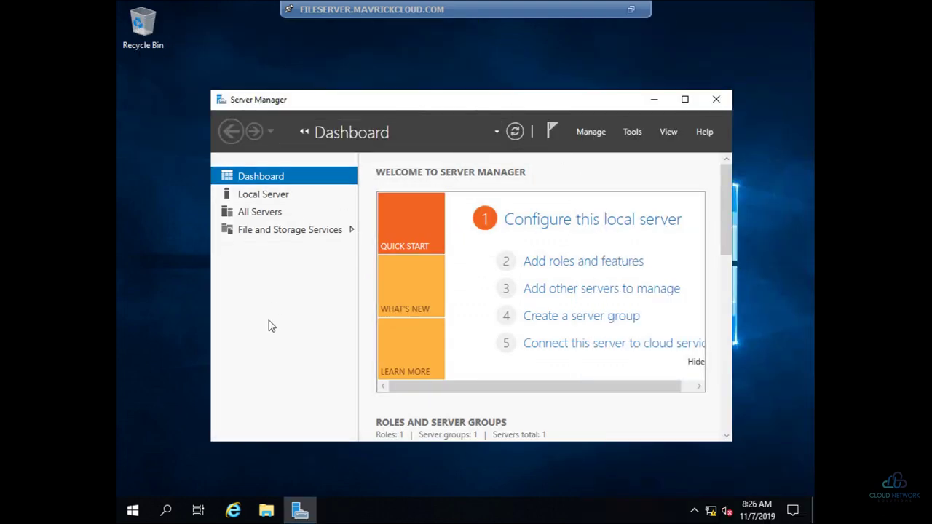
# Step: Launch Windows Defender Firewall with Advanced Security by searching 'fire' in Start
pyautogui.press('super')
pyautogui.write('fire')
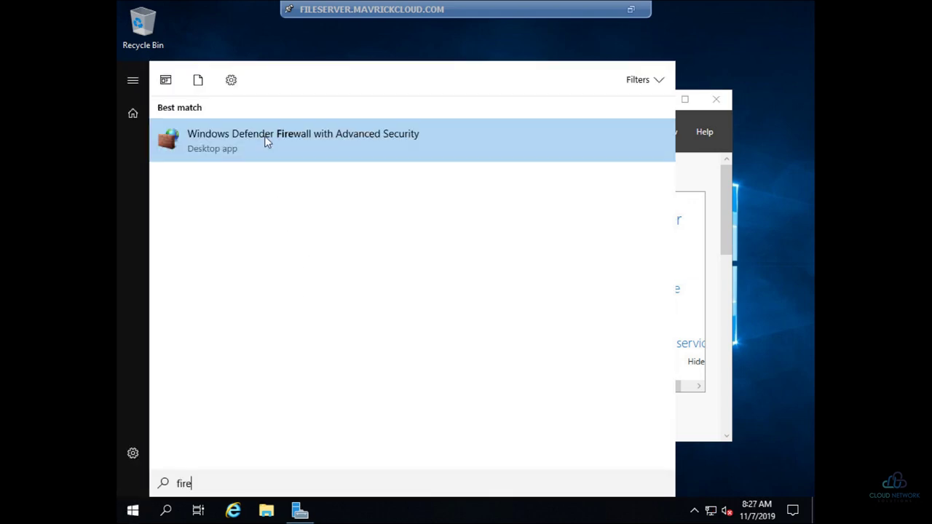
pyautogui.click(266, 142)
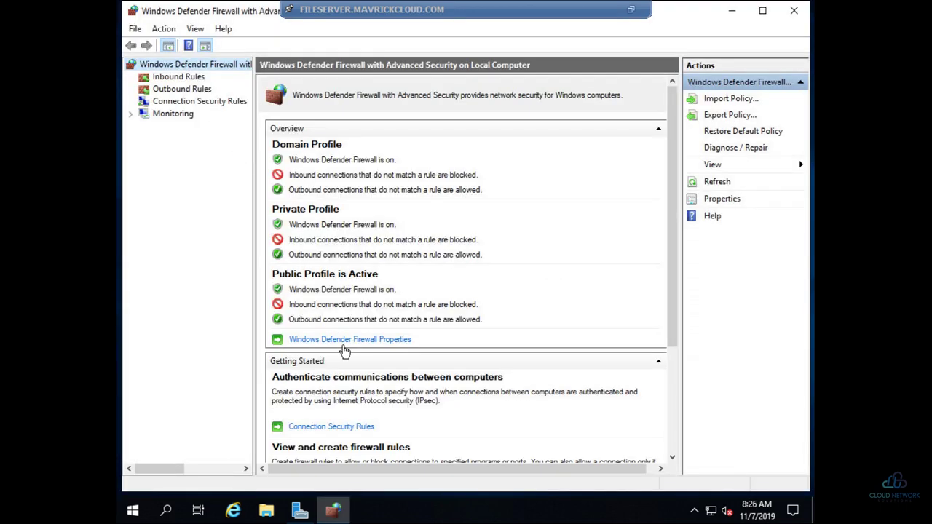
# Step: Set the firewall state Off for Domain, Private and Public profiles, apply, and close the console
pyautogui.click(345, 341)
pyautogui.click(518, 176)
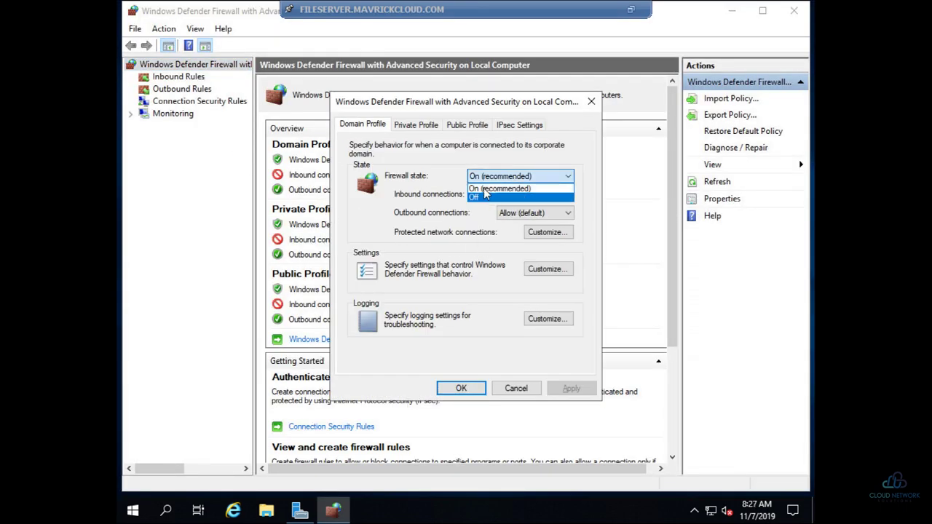
pyautogui.click(490, 197)
pyautogui.click(413, 127)
pyautogui.click(490, 182)
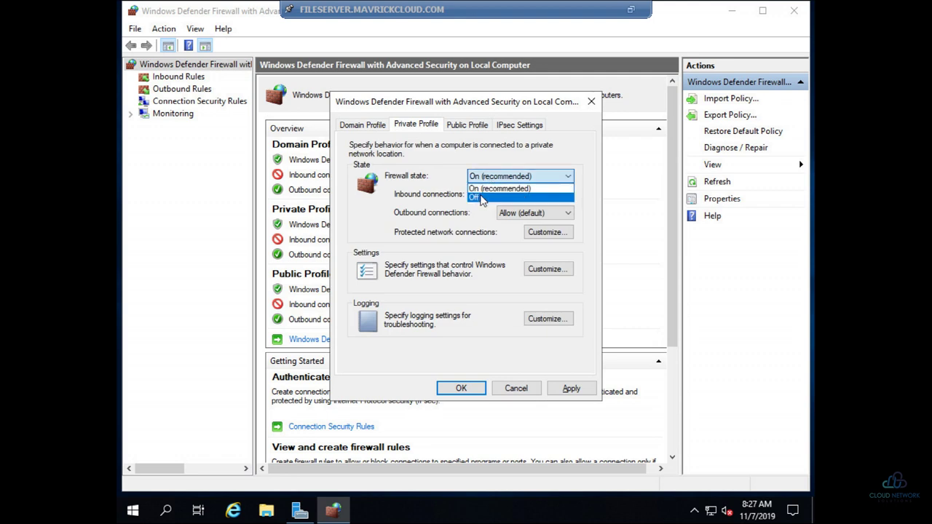
pyautogui.click(491, 198)
pyautogui.click(467, 125)
pyautogui.click(483, 179)
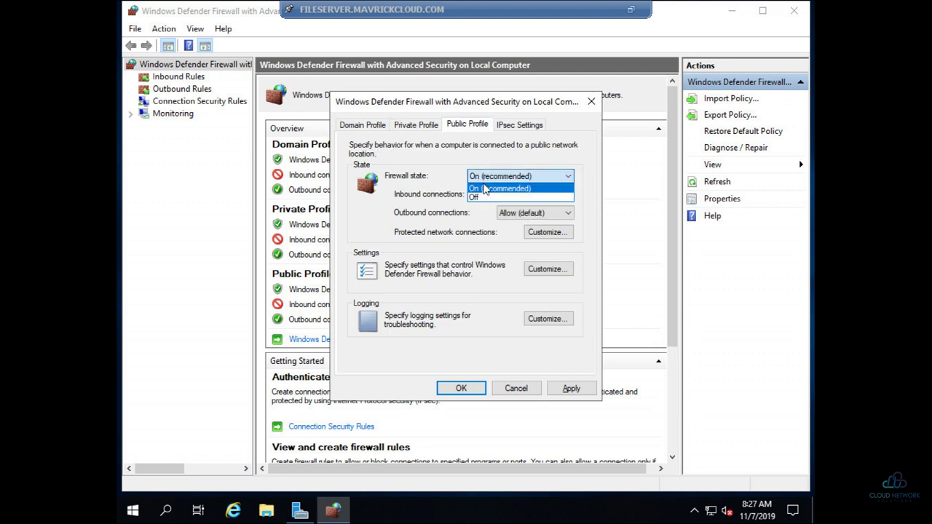
pyautogui.click(481, 197)
pyautogui.click(572, 391)
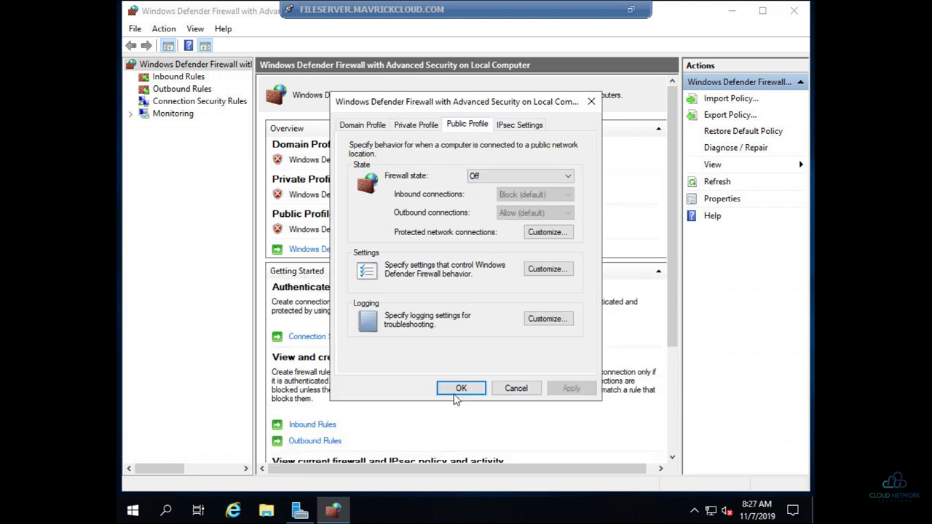
pyautogui.click(466, 387)
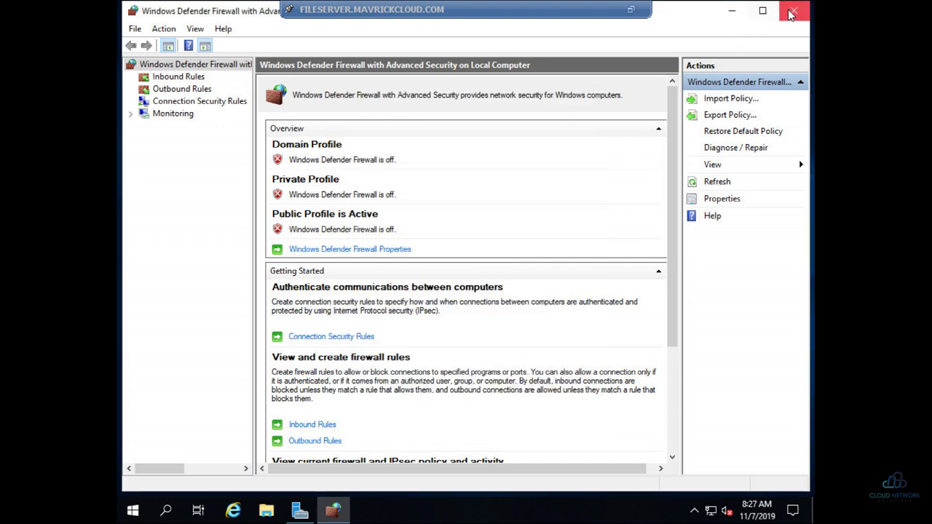
pyautogui.click(794, 10)
pyautogui.click(684, 100)
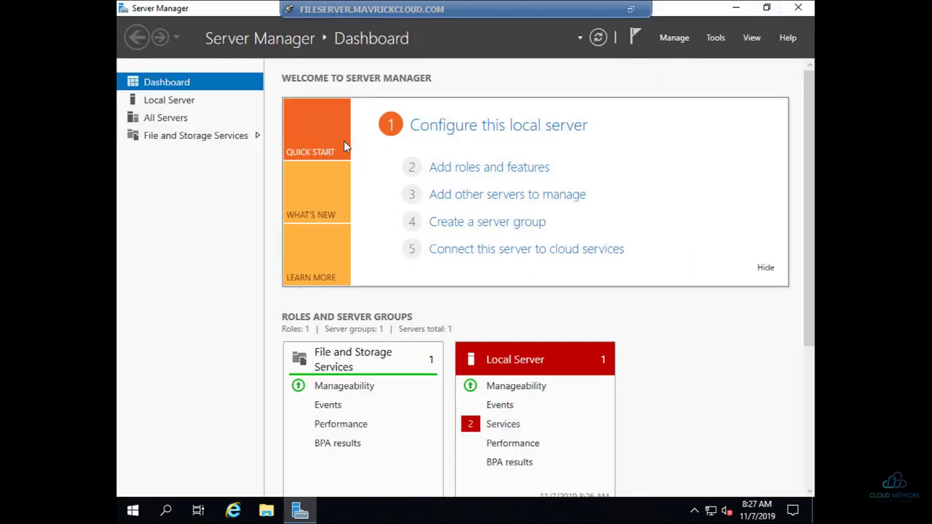
# Step: Turn IE Enhanced Security Configuration off for Administrators and Users on Local Server
pyautogui.click(179, 103)
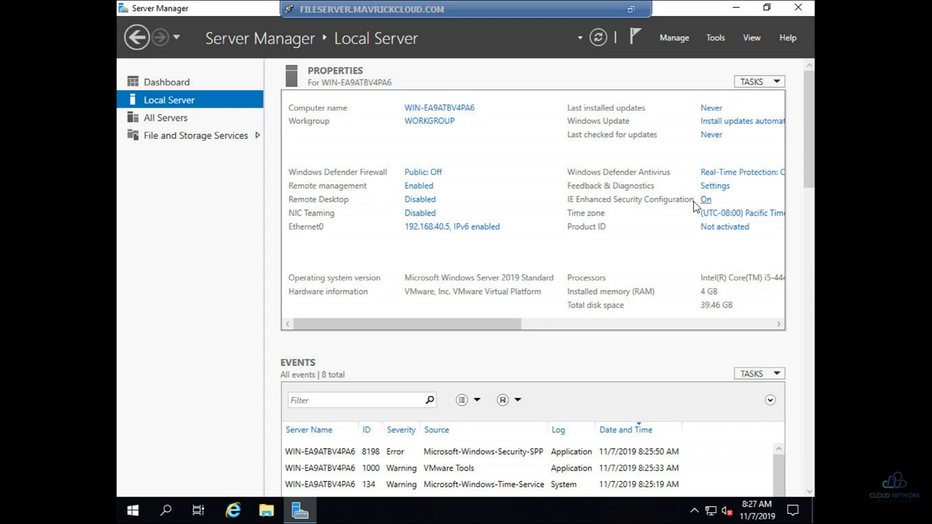
pyautogui.click(705, 201)
pyautogui.click(379, 237)
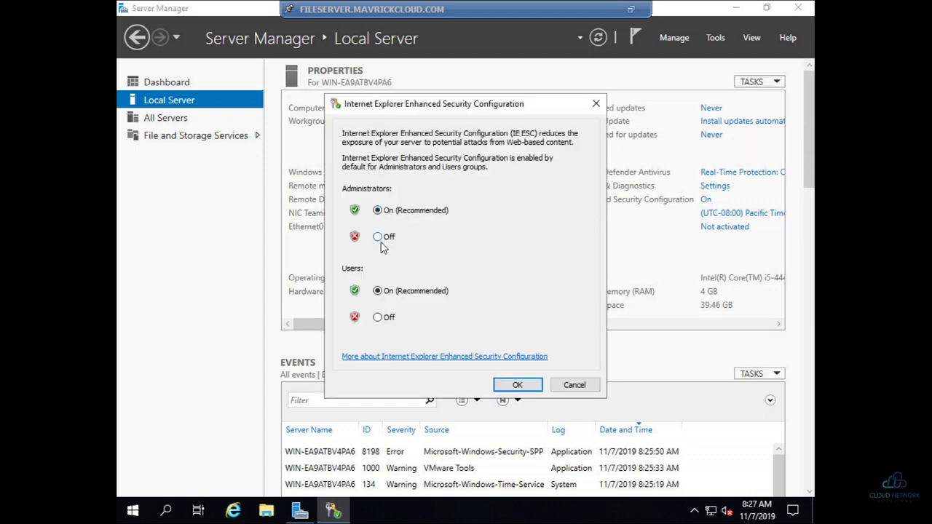
pyautogui.click(378, 318)
pyautogui.click(517, 385)
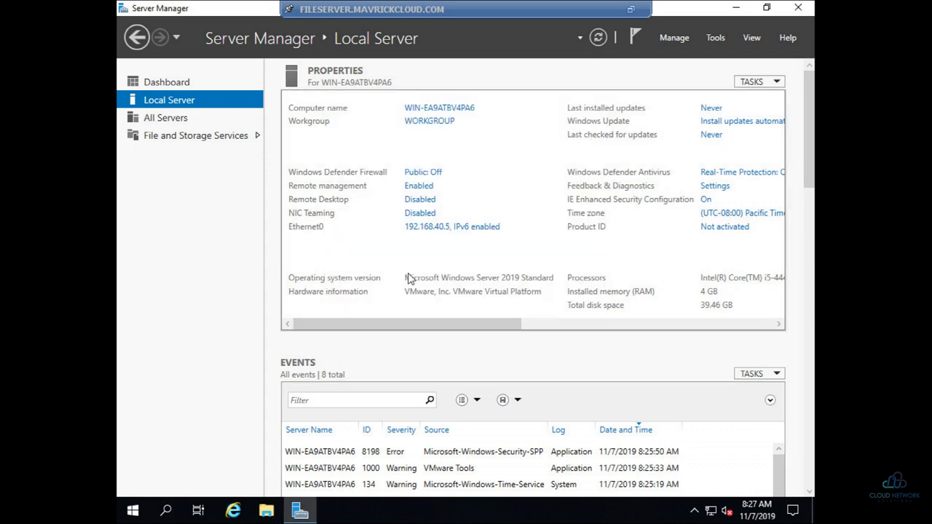
# Step: Allow Remote Desktop connections to the server, leaving remote management unchanged
pyautogui.click(419, 201)
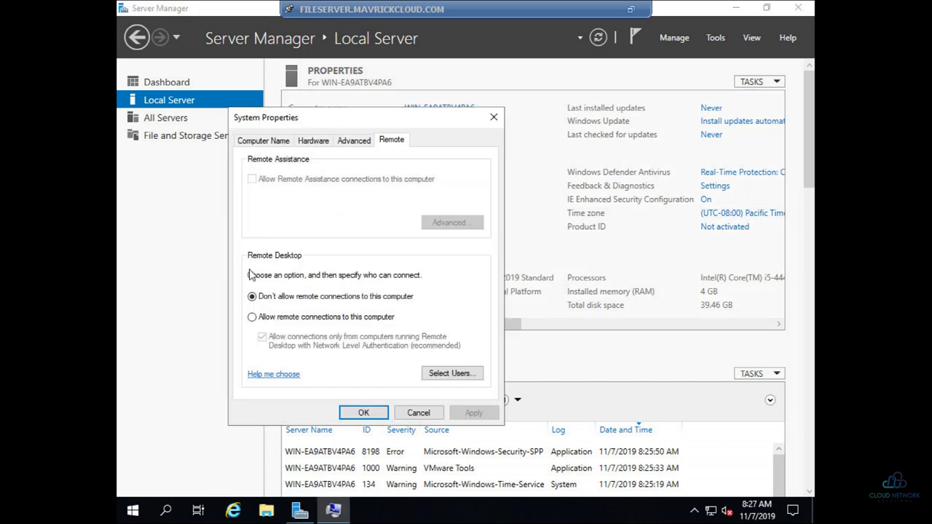
pyautogui.click(252, 317)
pyautogui.click(389, 270)
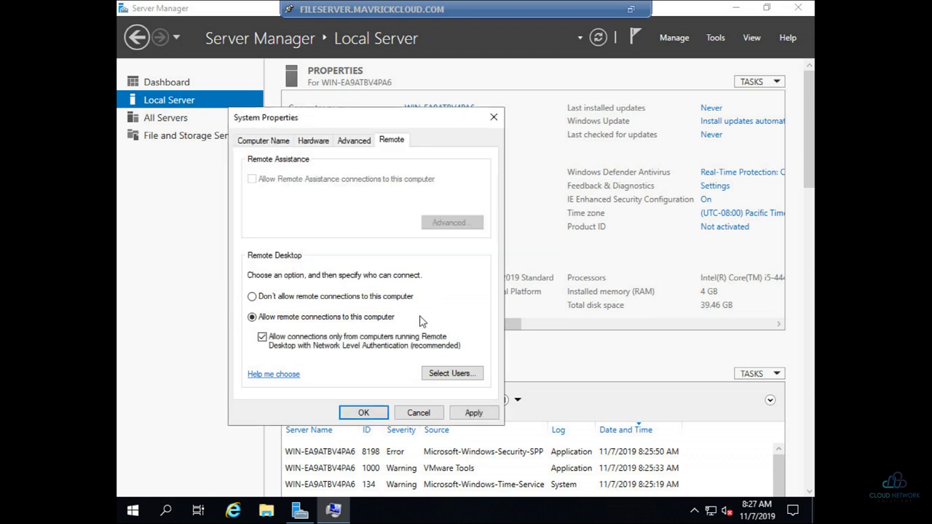
pyautogui.click(368, 413)
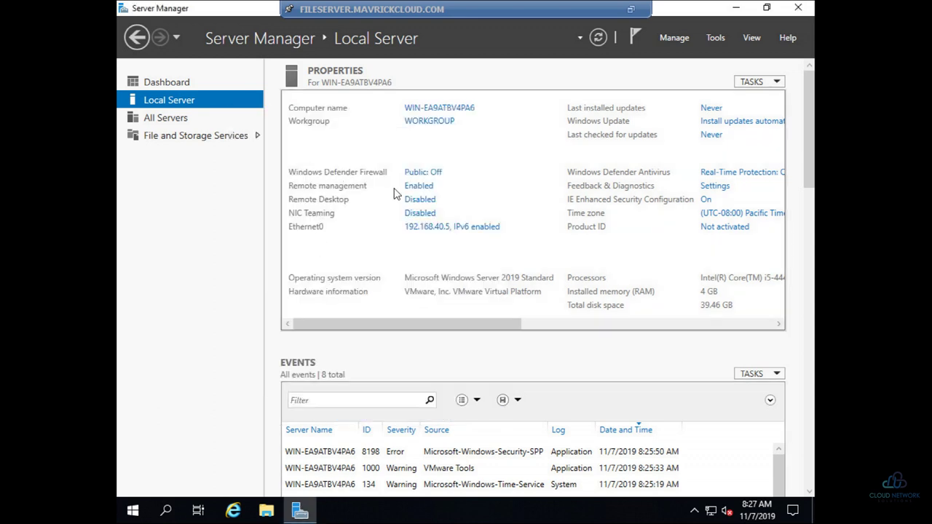
pyautogui.click(419, 186)
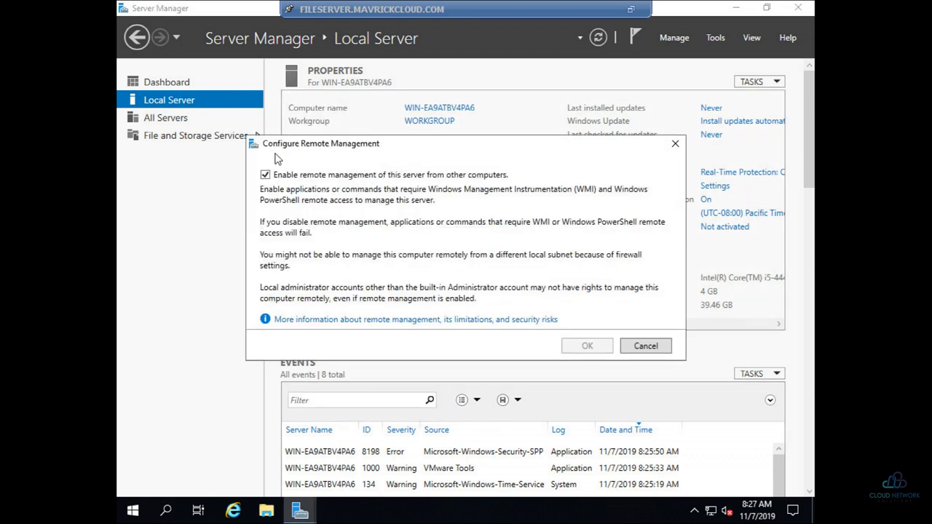
pyautogui.click(638, 343)
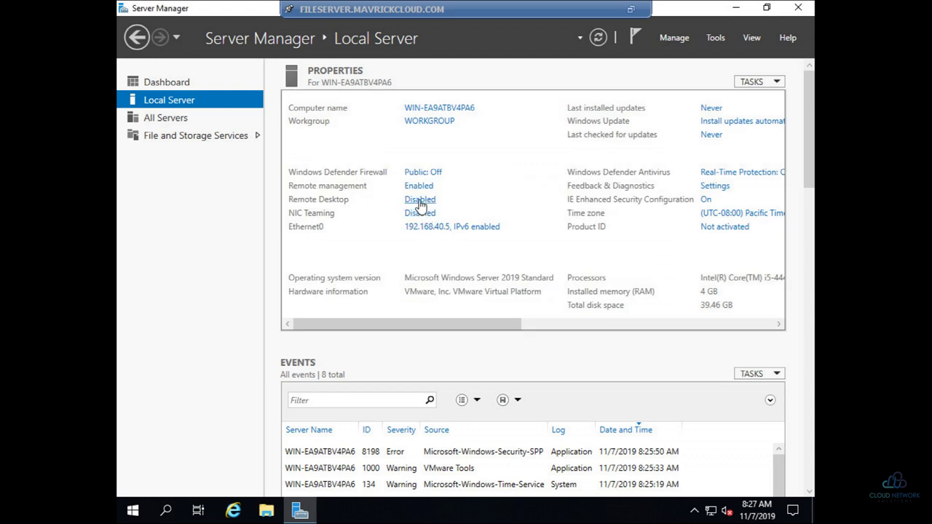
pyautogui.click(421, 199)
# Step: Rename the computer to FILESERVER and set it to join the MAVRICKCLOUD.COM domain
pyautogui.click(206, 95)
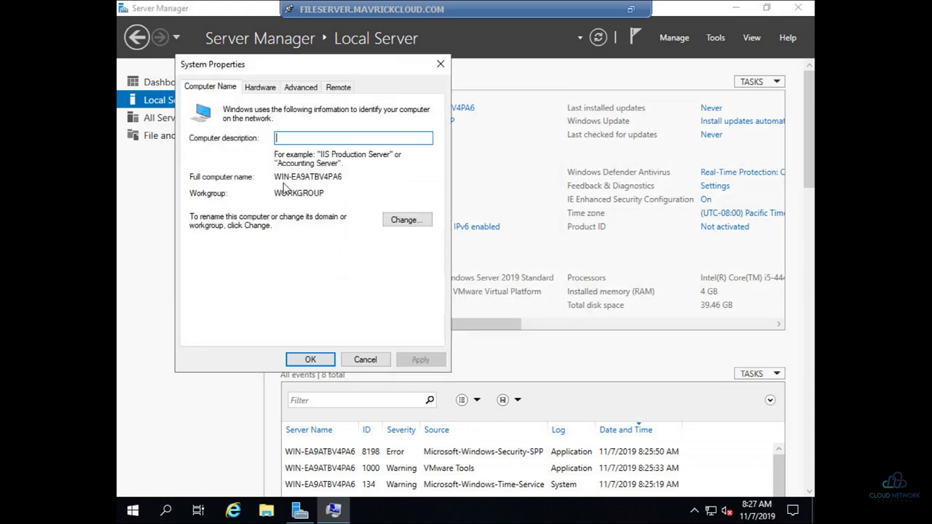
pyautogui.click(404, 220)
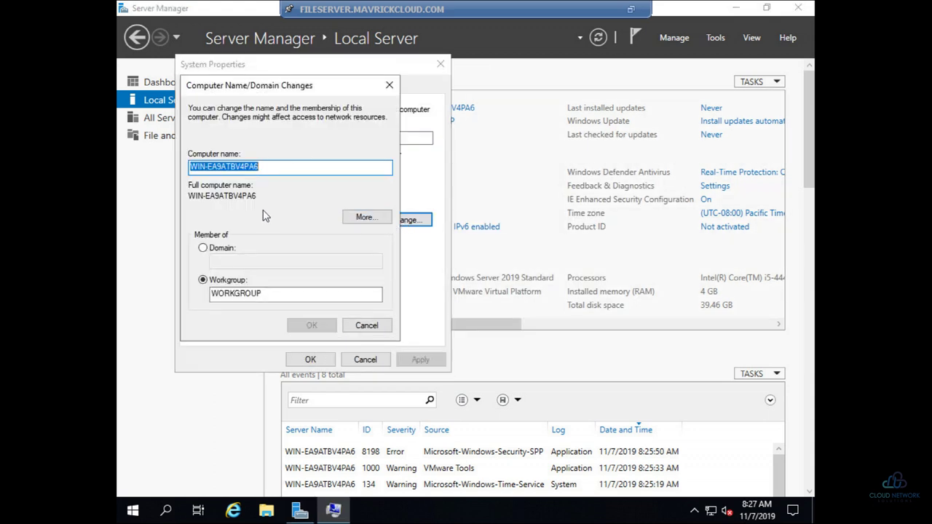
pyautogui.write('FILE')
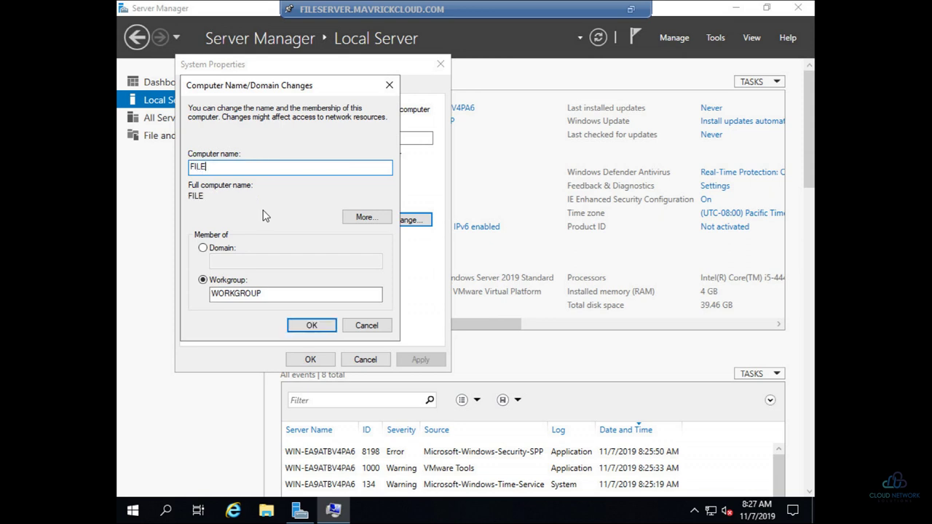
pyautogui.write('SERVER')
pyautogui.click(211, 248)
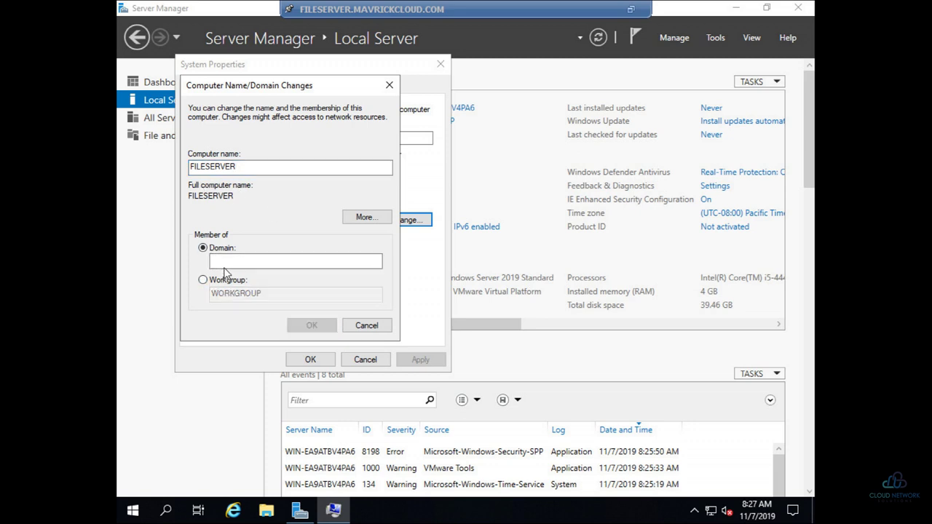
pyautogui.click(226, 262)
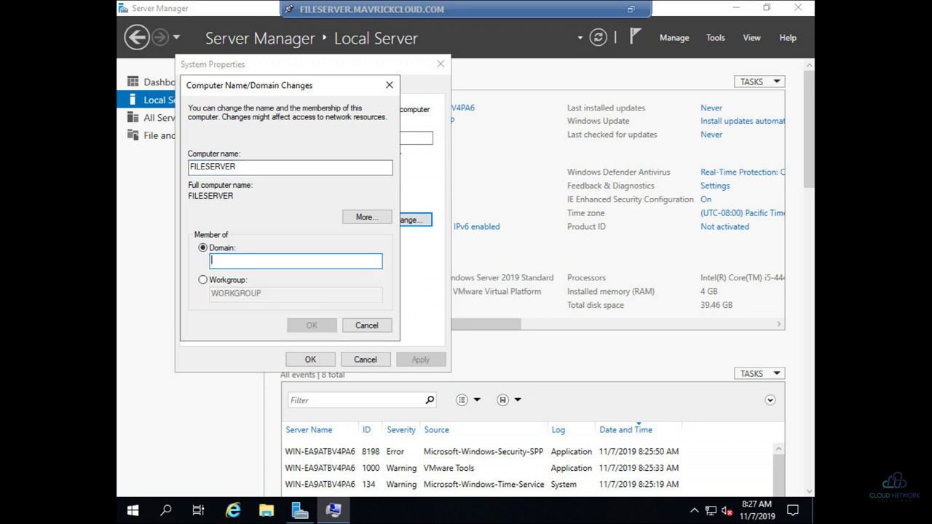
pyautogui.write('MAVRICKCLOUD.COM')
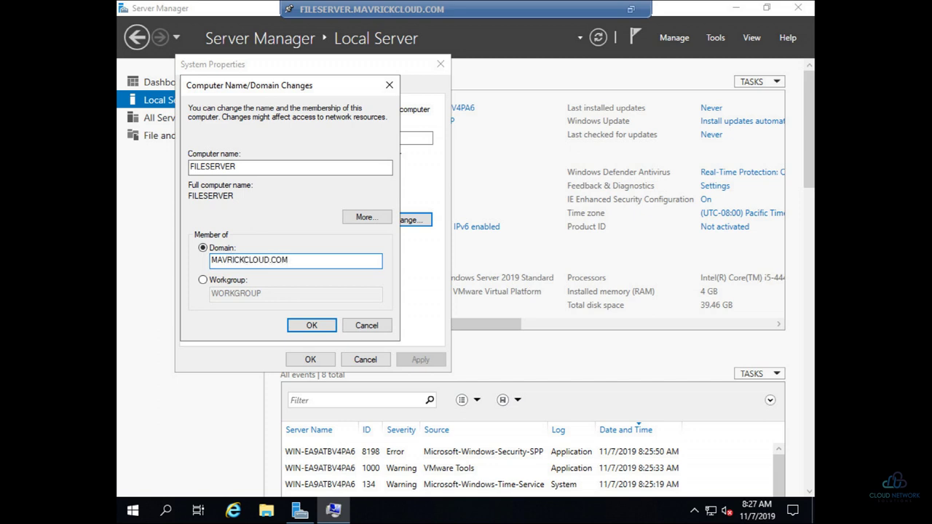
pyautogui.press('Return')
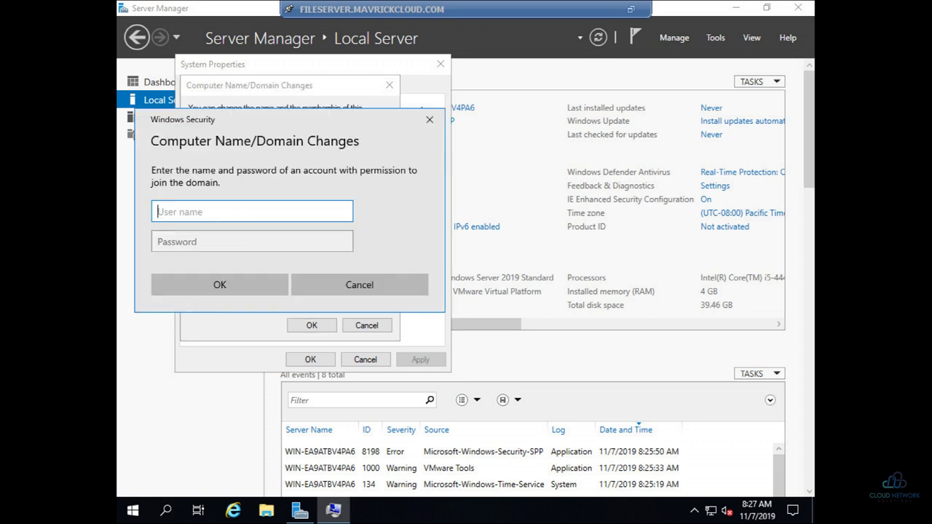
# Step: Authorize the domain join as Administrator with the account password and dismiss the welcome message
pyautogui.write('Administrator')
pyautogui.press('Tab')
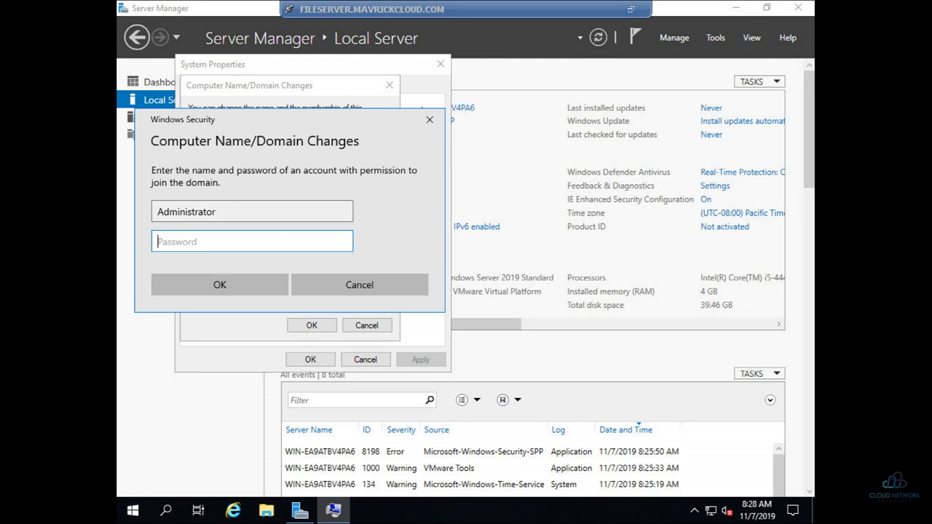
pyautogui.write('Pa$$w0rd')
pyautogui.press('Return')
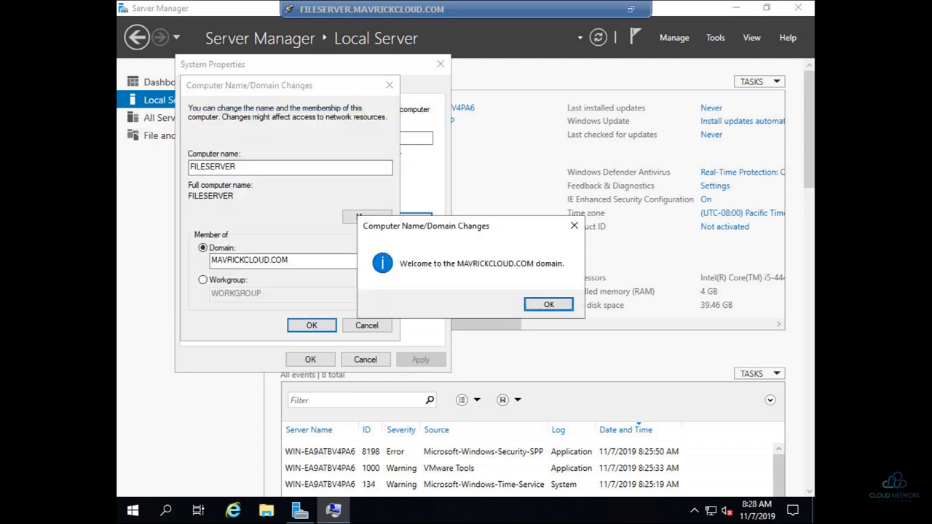
pyautogui.press('Return')
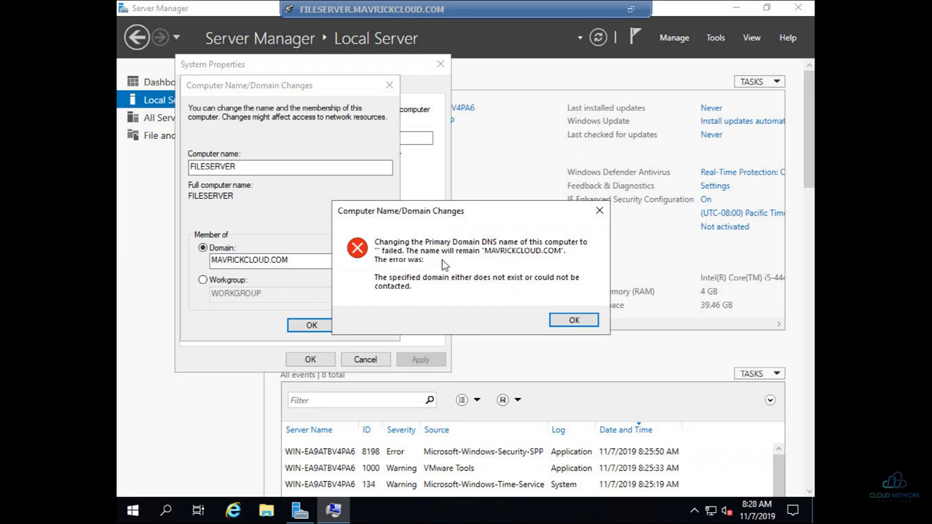
# Step: Clear the DNS and restart prompts, restart the server now, and return to vSphere Client
pyautogui.click(576, 321)
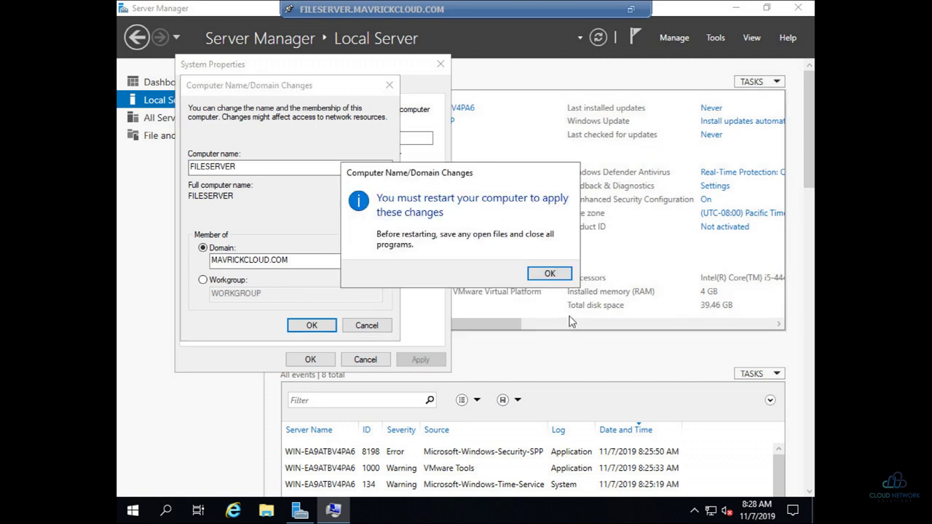
pyautogui.click(550, 277)
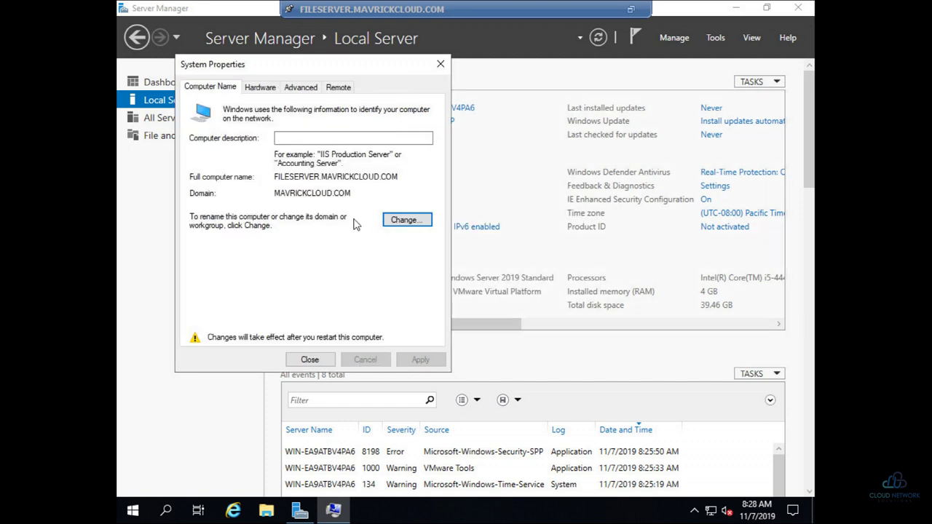
pyautogui.click(310, 360)
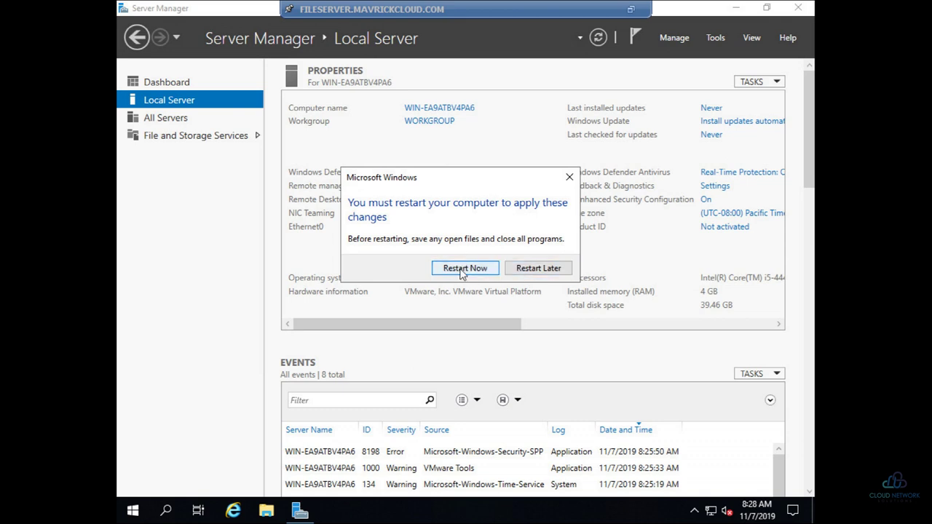
pyautogui.click(495, 268)
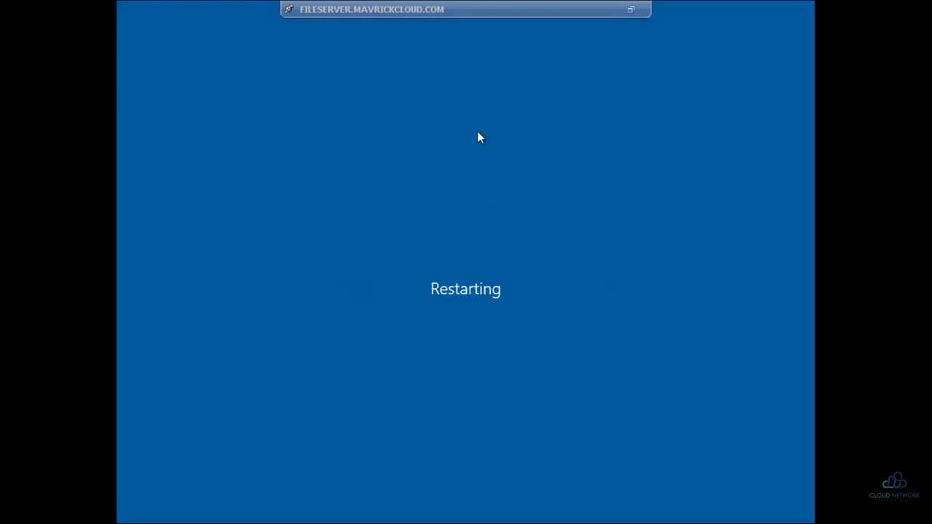
pyautogui.click(631, 13)
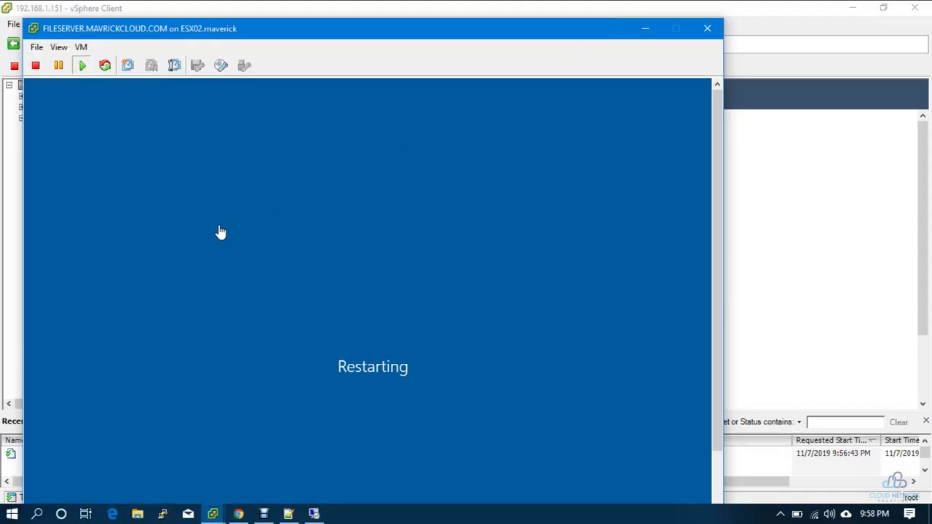
pyautogui.click(896, 227)
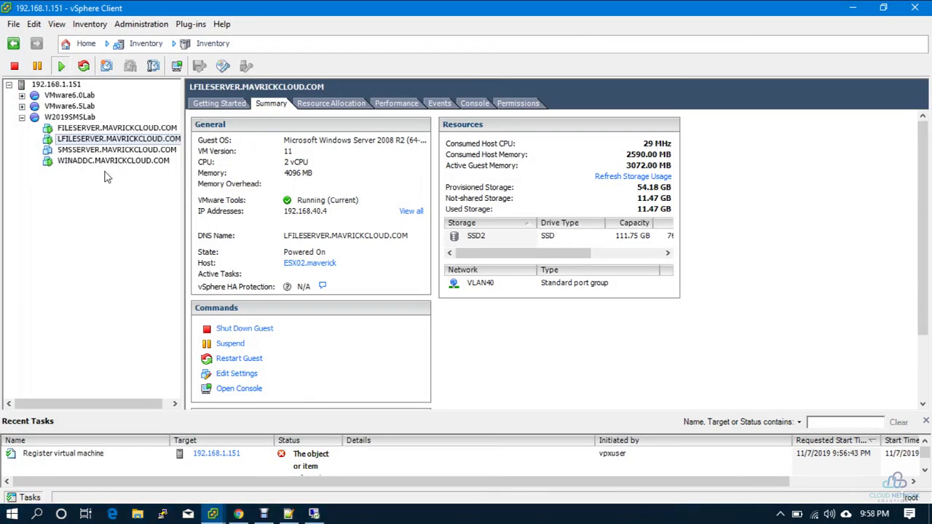
# Step: Connect with mstsc to the old file server at 192.168.40.4 and sign in with its password
pyautogui.press('super+r')
pyautogui.press('Return')
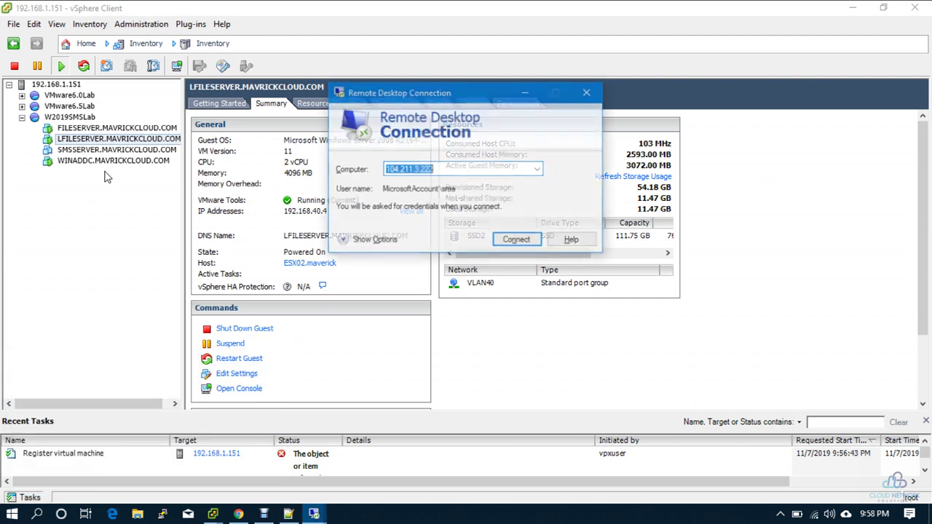
pyautogui.write('192.168.40.')
pyautogui.press('Down')
pyautogui.press('Down')
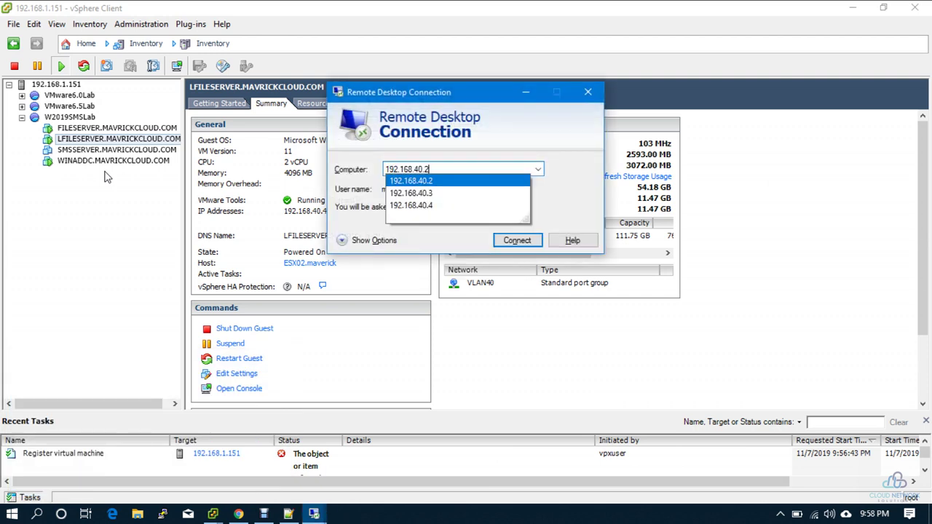
pyautogui.press('Down')
pyautogui.press('Return')
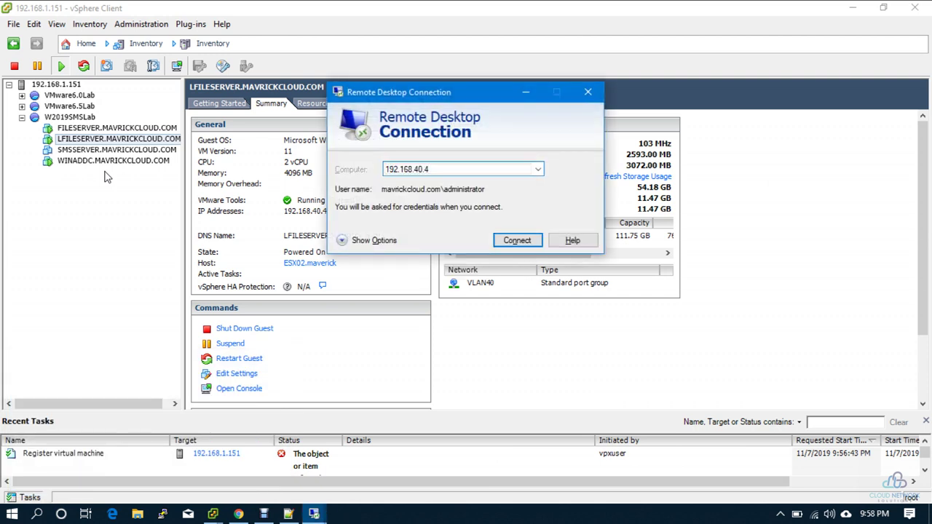
pyautogui.press('Return')
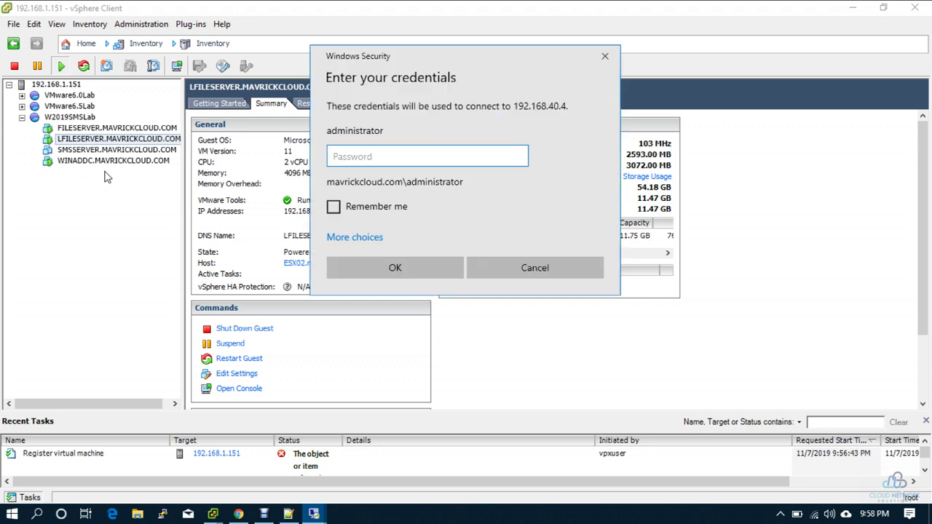
pyautogui.write('P')
pyautogui.press('Return')
pyautogui.press('Return')
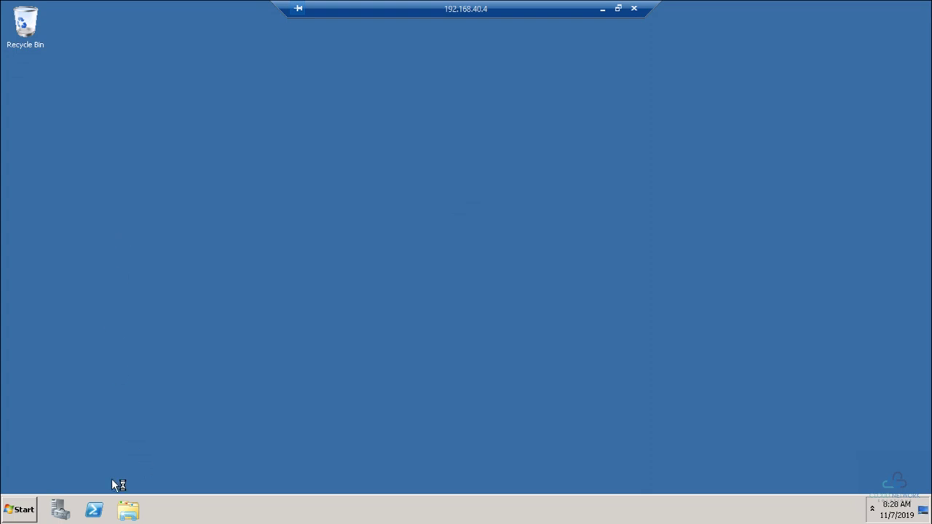
# Step: View New Volume (E:) showing Generic_Share, Public and Support Ops, then close windows and minimize the session
pyautogui.click(128, 510)
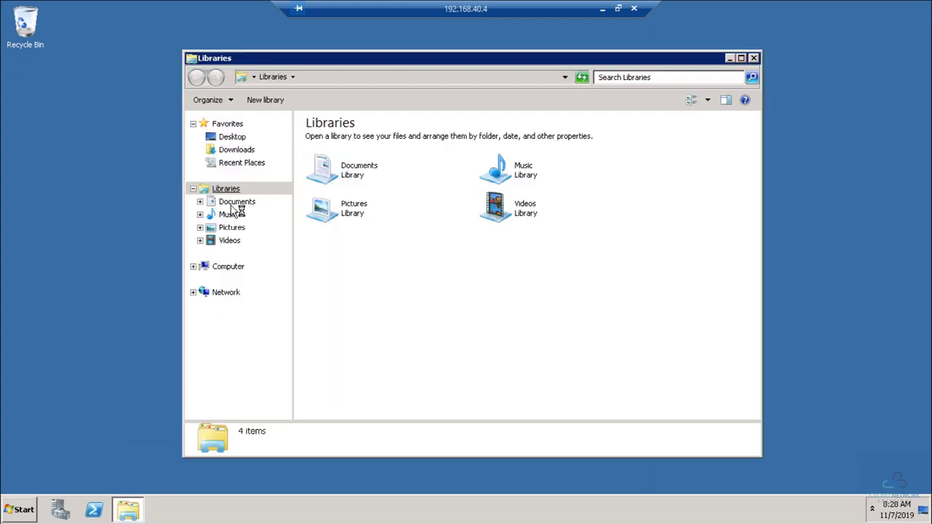
pyautogui.click(211, 270)
pyautogui.doubleClick(570, 144)
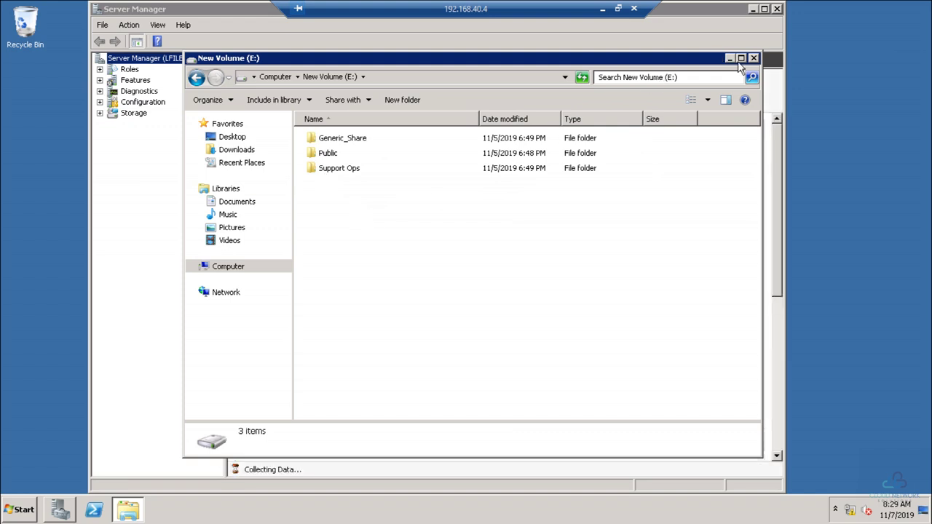
pyautogui.click(753, 58)
pyautogui.click(777, 9)
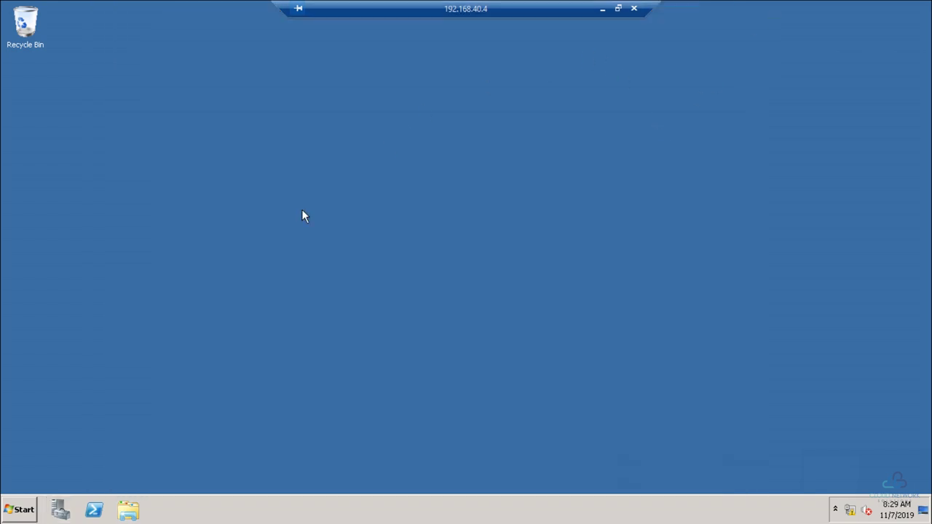
pyautogui.click(603, 9)
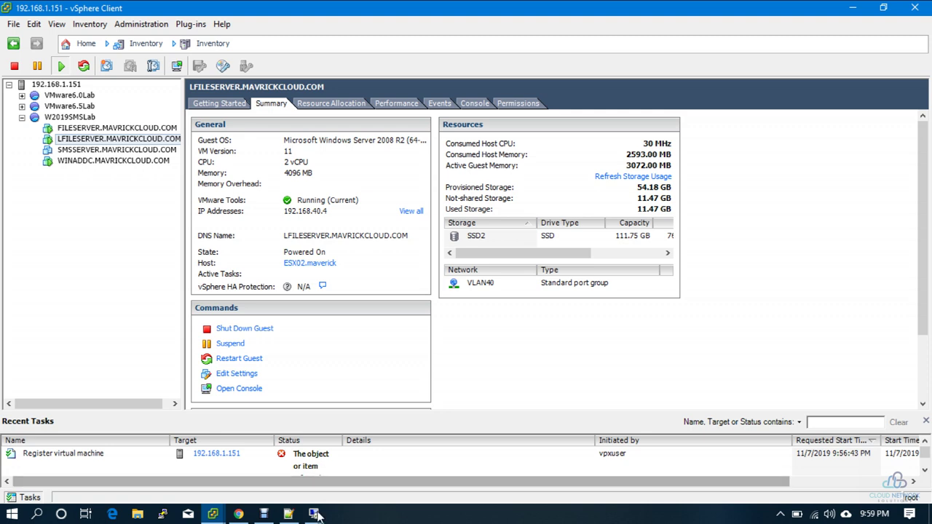
# Step: Set the 192.168.40.4 session aside and start a new connection to 192.168.40.5
pyautogui.moveTo(314, 514)
pyautogui.click(357, 475)
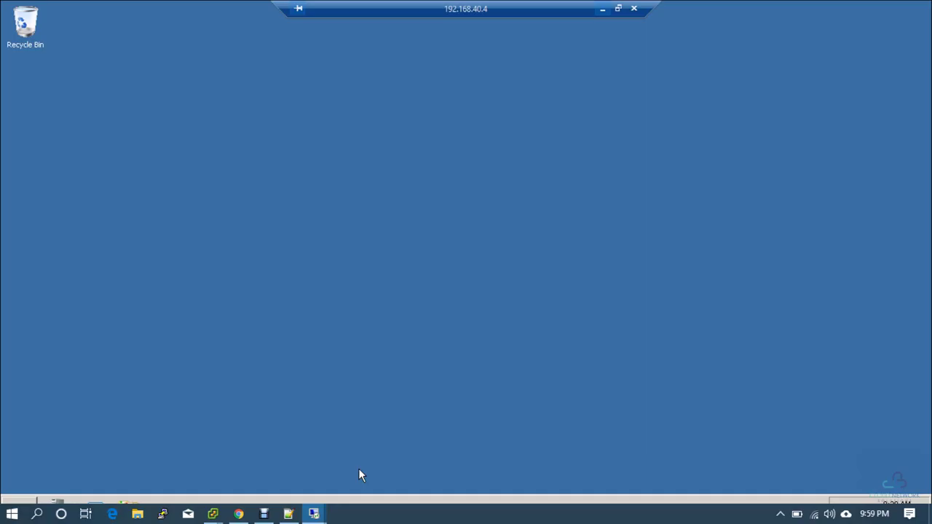
pyautogui.click(603, 8)
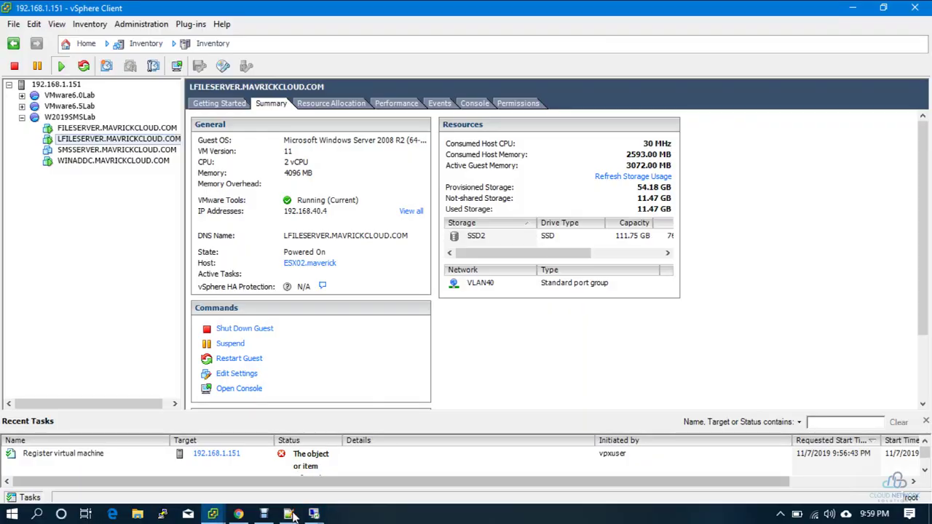
pyautogui.moveTo(314, 514)
pyautogui.click(240, 440)
pyautogui.doubleClick(460, 169)
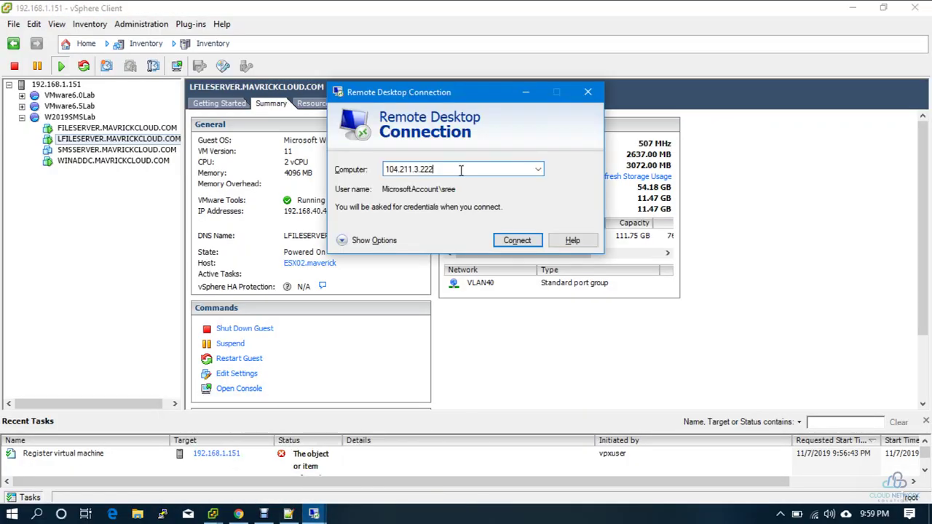
pyautogui.write('192')
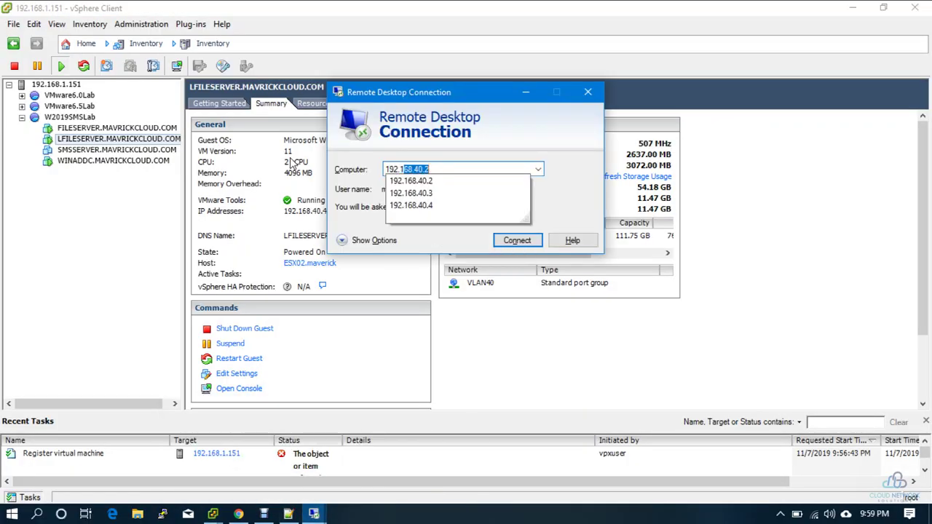
pyautogui.write('.168.40.5')
pyautogui.press('Return')
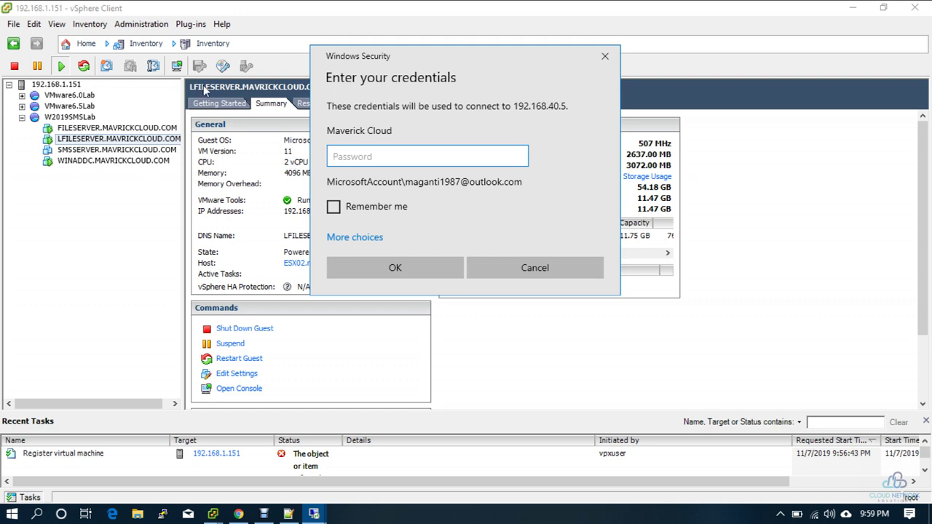
# Step: Sign in as the mavrickcloud.com domain administrator, accept the certificate, and minimize the 192.168.40.5 session
pyautogui.click(360, 239)
pyautogui.click(395, 302)
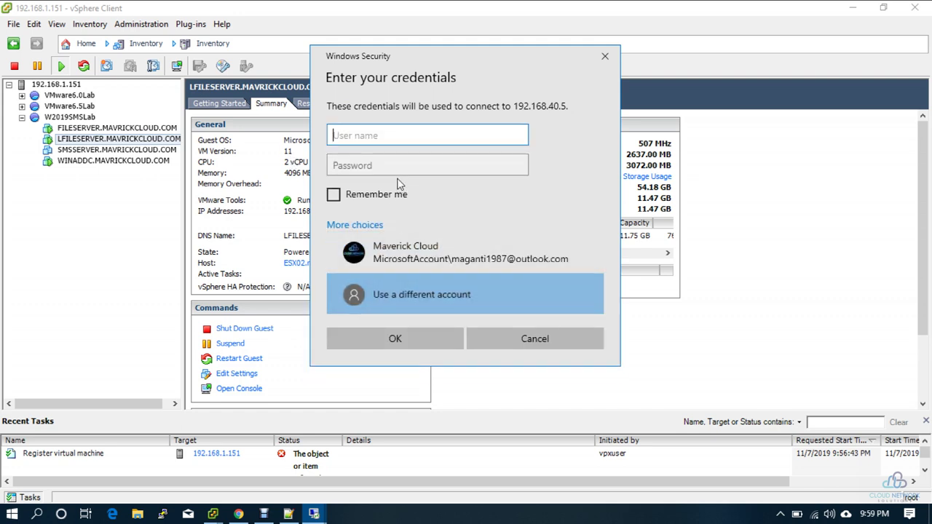
pyautogui.write('mavrickcloud.com\\')
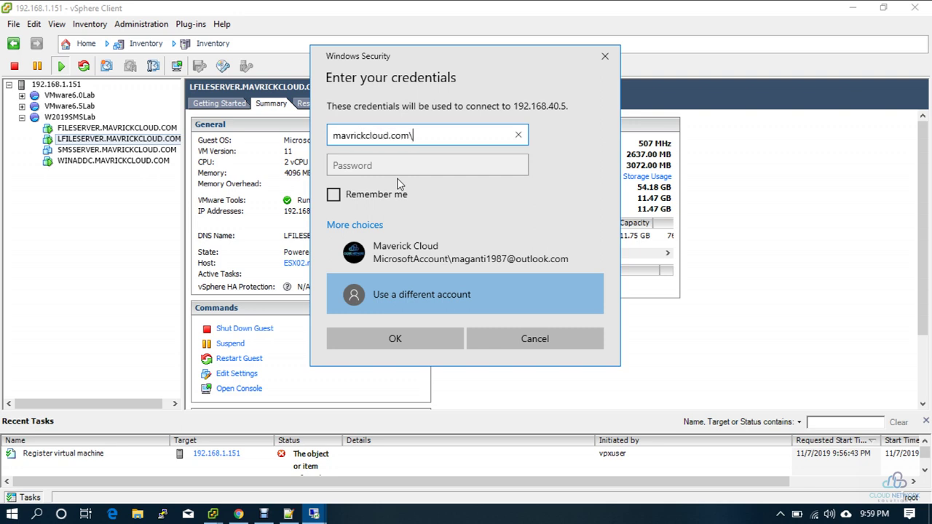
pyautogui.press('BackSpace')
pyautogui.press('BackSpace')
pyautogui.press('BackSpace')
pyautogui.write('ministrator')
pyautogui.press('Tab')
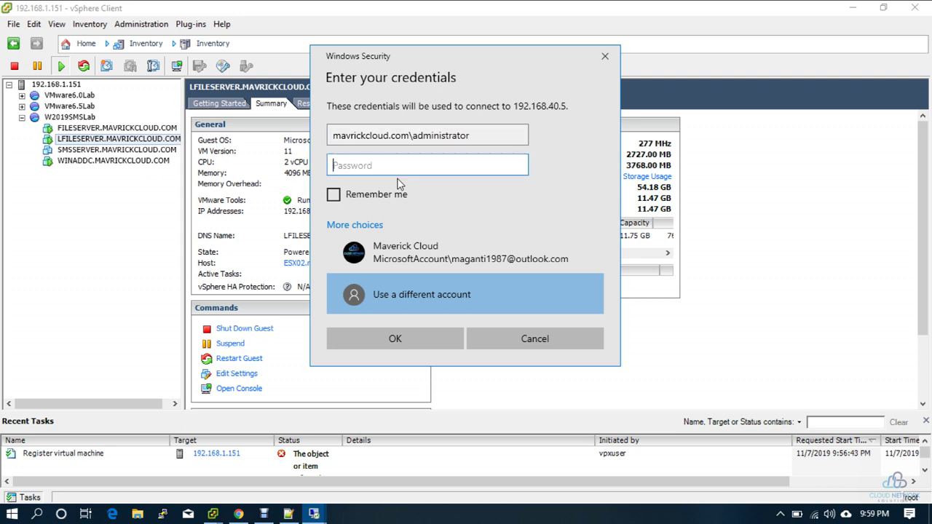
pyautogui.write('********')
pyautogui.press('Return')
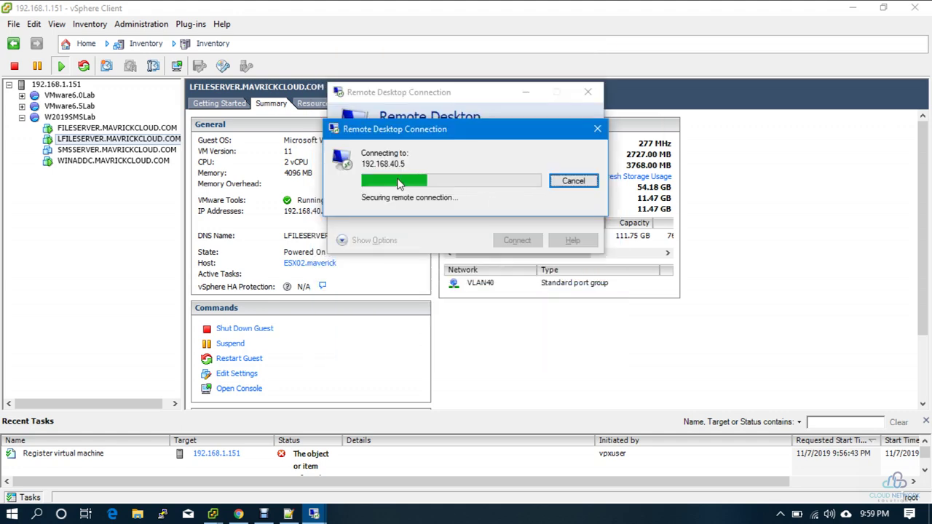
pyautogui.press('Return')
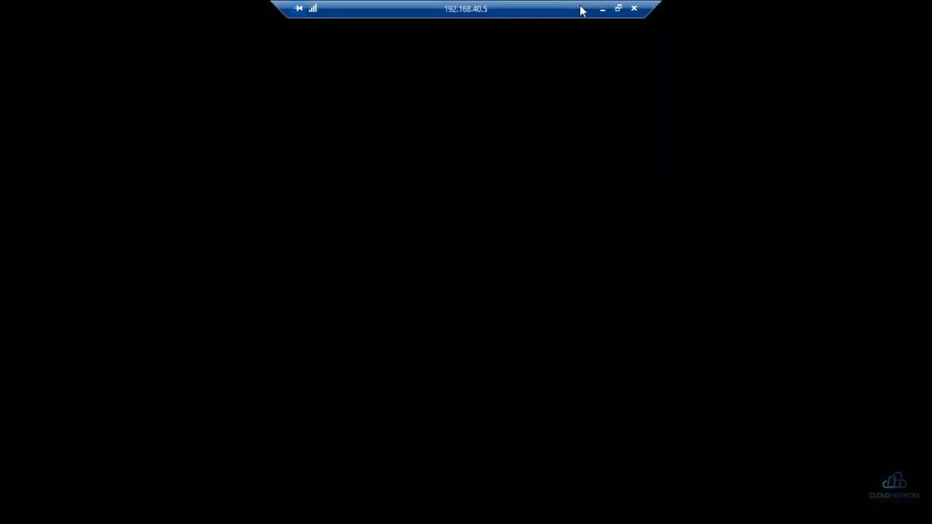
pyautogui.click(603, 9)
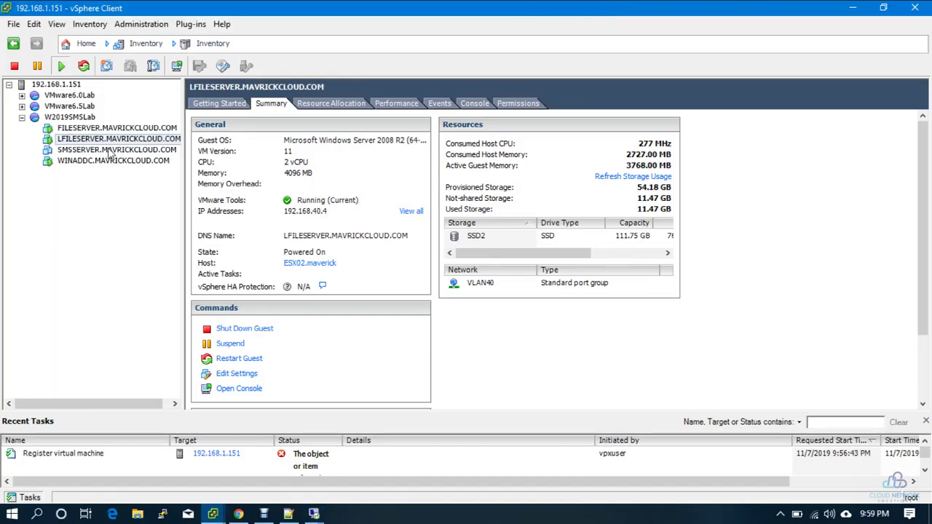
# Step: Edit FILESERVER's settings and add a new hard disk device
pyautogui.click(147, 129)
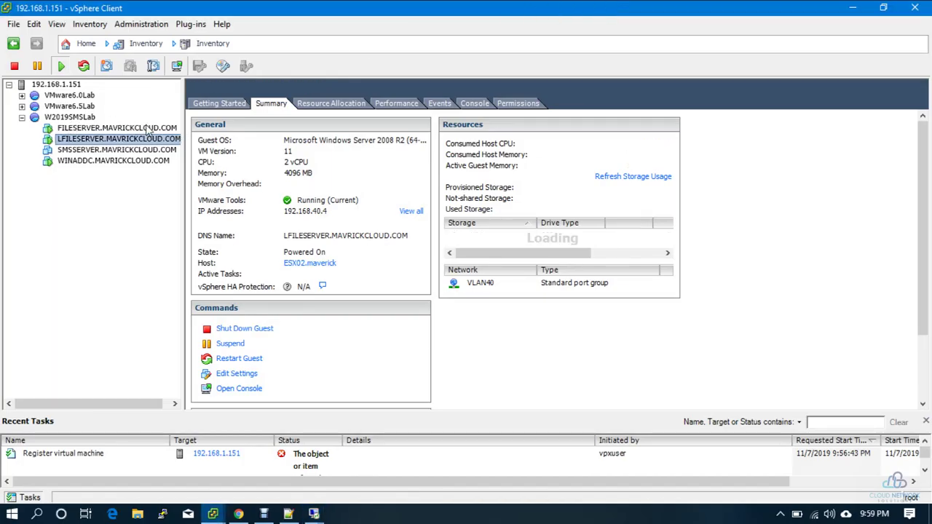
pyautogui.rightClick(145, 129)
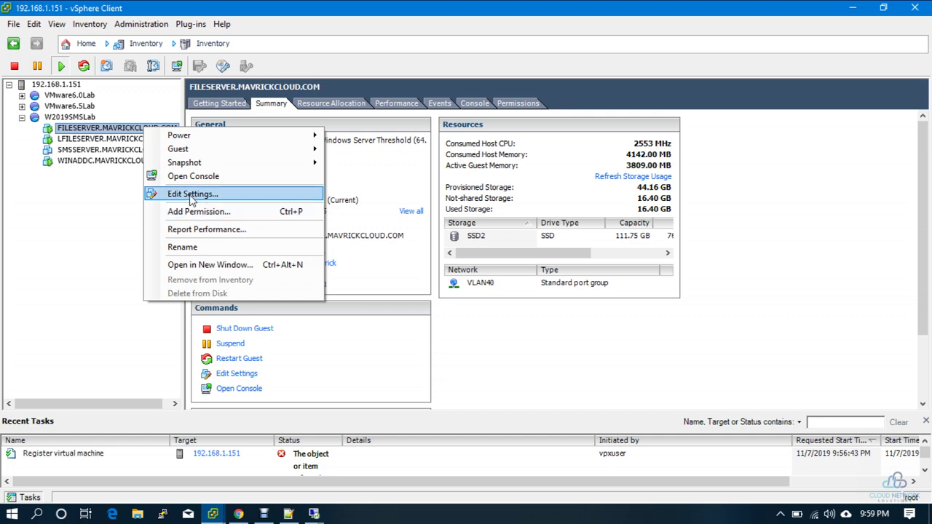
pyautogui.click(183, 193)
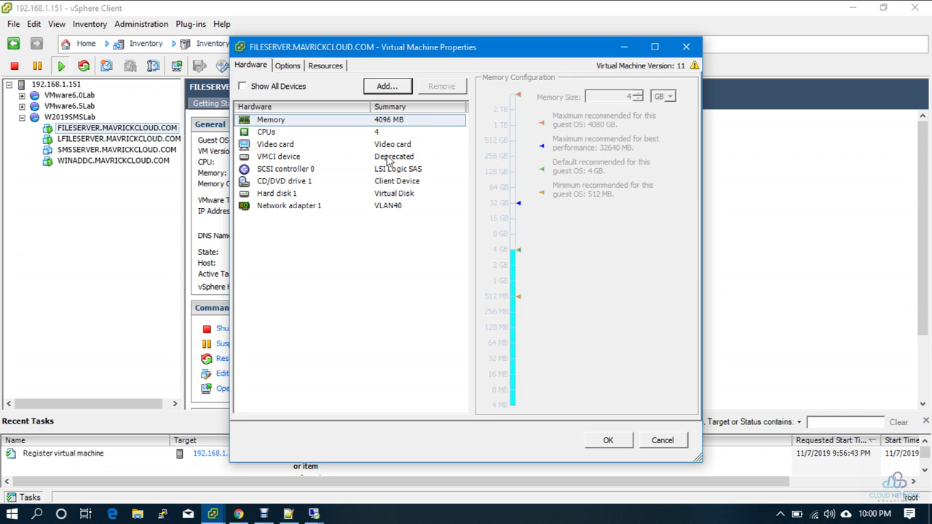
pyautogui.click(408, 274)
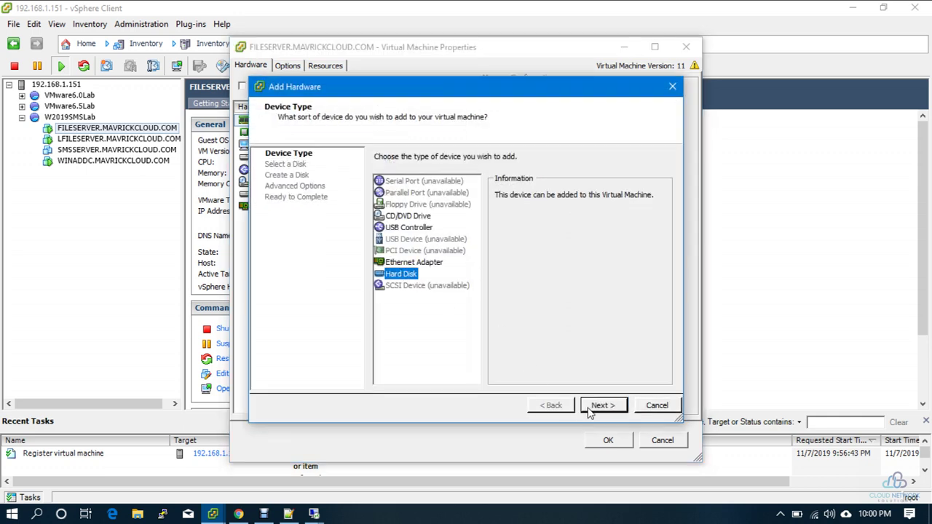
pyautogui.click(591, 408)
pyautogui.click(597, 406)
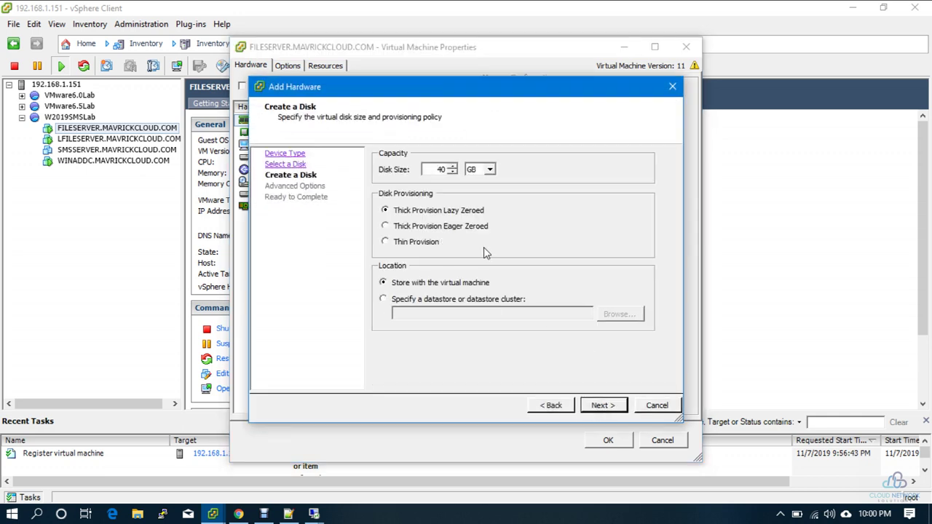
# Step: Make the new disk 10 GB thin provisioned, finish the wizard, and apply it to the VM
pyautogui.press('Delete')
pyautogui.write('1')
pyautogui.click(433, 245)
pyautogui.click(602, 408)
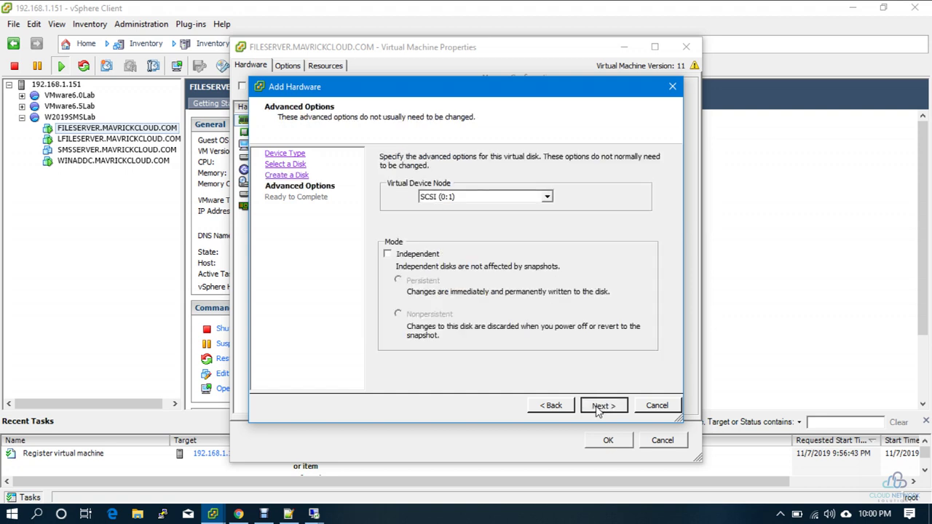
pyautogui.click(602, 410)
pyautogui.click(603, 408)
pyautogui.click(606, 440)
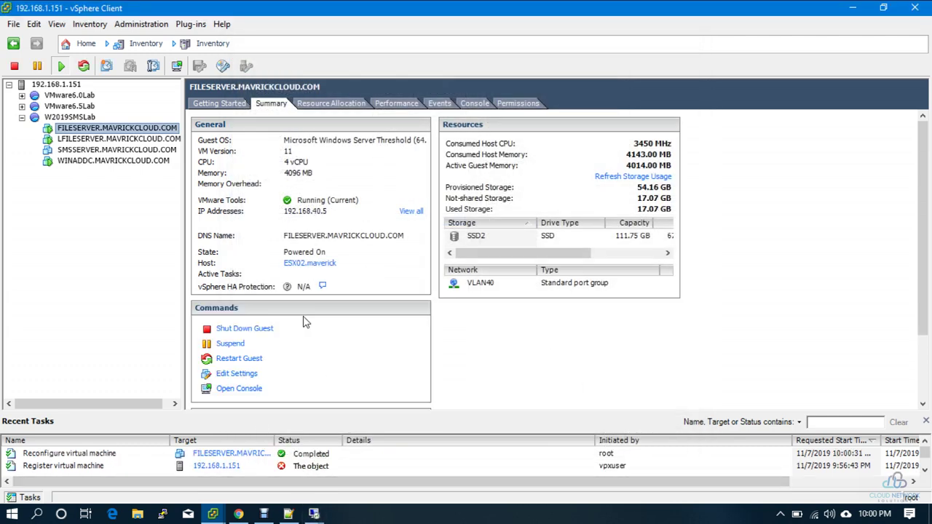
# Step: In the FILESERVER session, use Disk Management to bring Disk 1 online and initialize it as MBR
pyautogui.moveTo(313, 514)
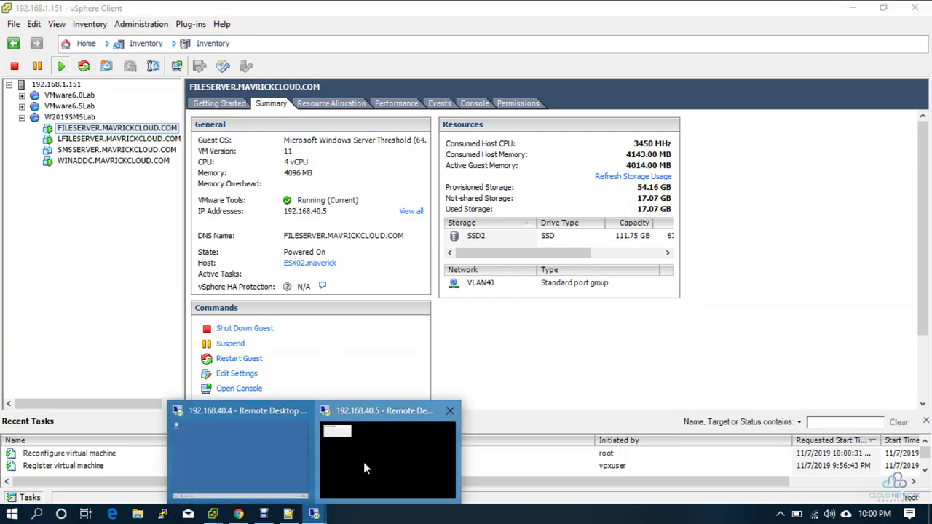
pyautogui.click(364, 462)
pyautogui.rightClick(16, 511)
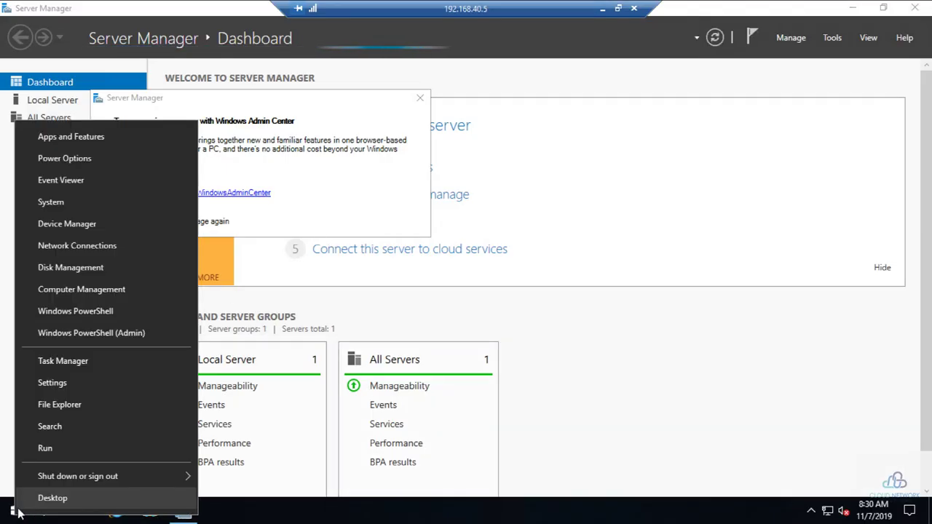
pyautogui.click(76, 268)
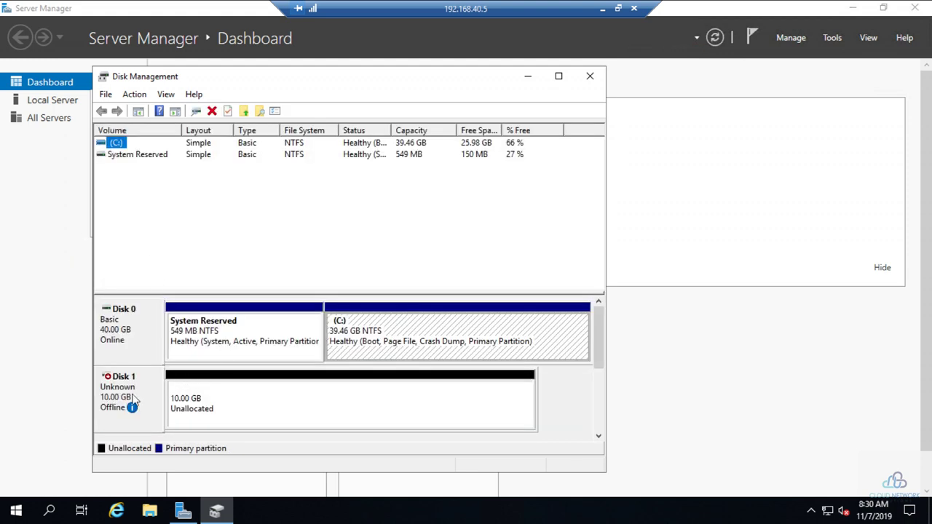
pyautogui.rightClick(134, 399)
pyautogui.click(149, 403)
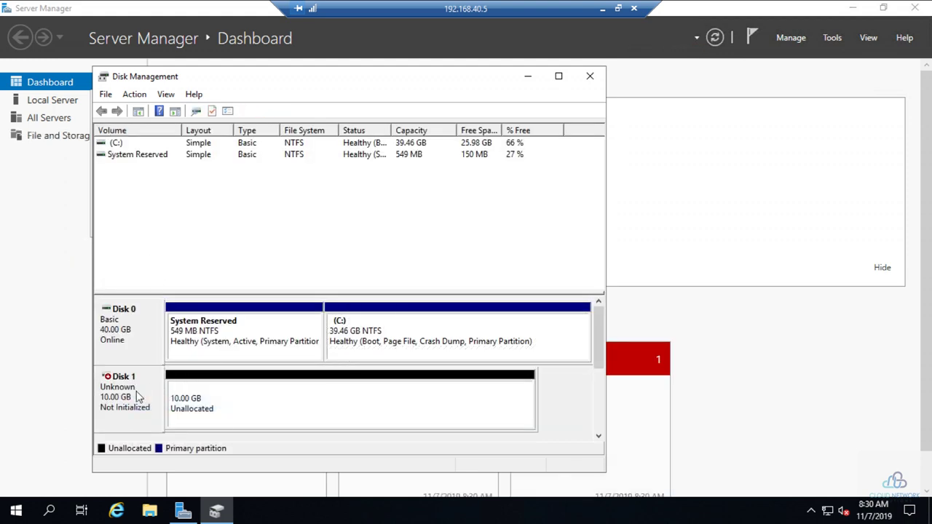
pyautogui.rightClick(138, 397)
pyautogui.click(159, 401)
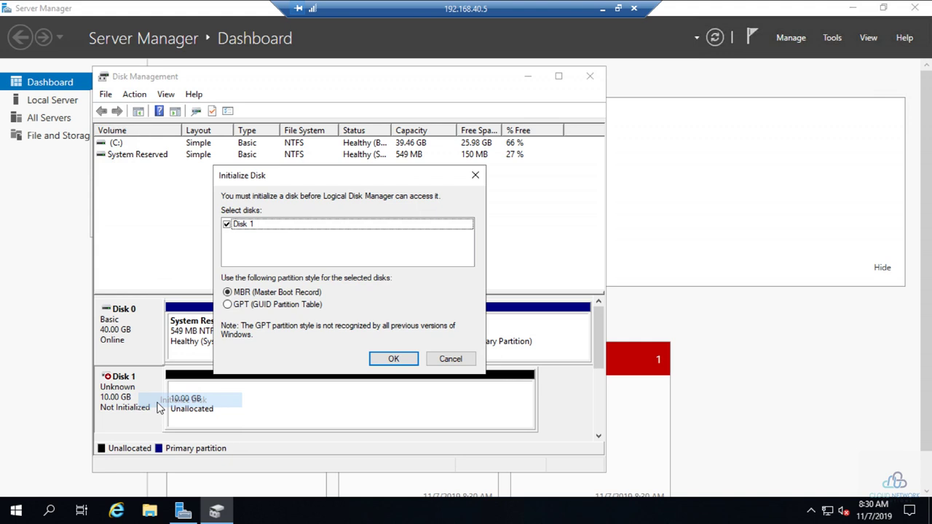
pyautogui.click(381, 361)
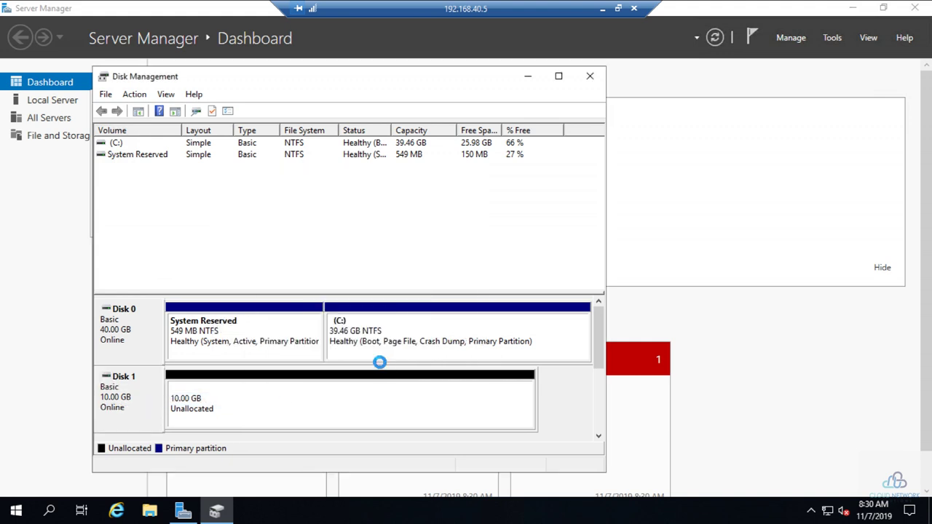
# Step: Create a new simple volume on Disk 1 using the full 10237 MB with default letter and format
pyautogui.rightClick(252, 400)
pyautogui.click(327, 285)
pyautogui.click(376, 391)
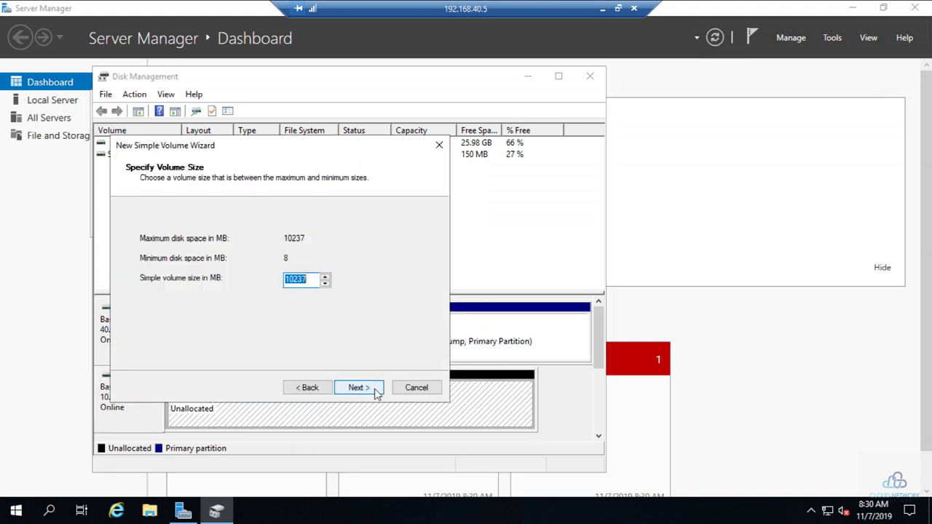
pyautogui.click(376, 391)
pyautogui.click(376, 391)
pyautogui.click(376, 391)
pyautogui.click(376, 391)
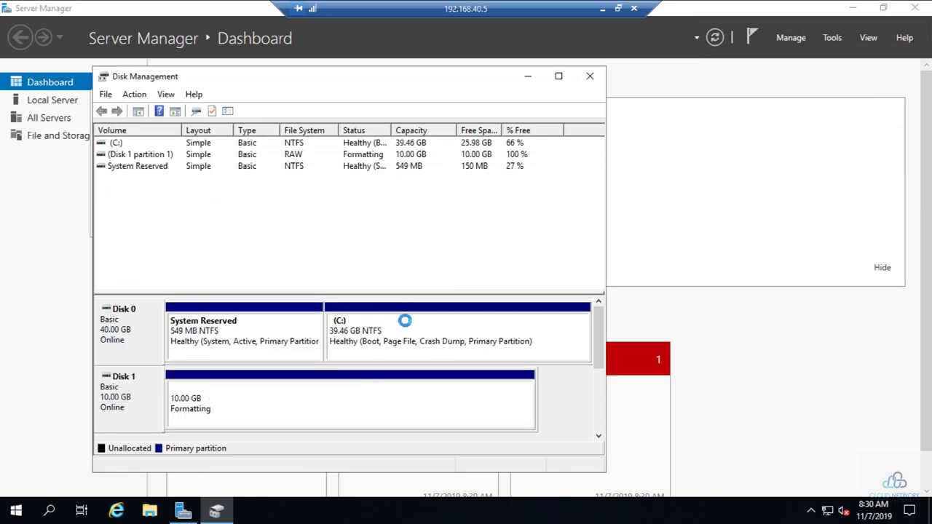
# Step: Close Disk Management, the Windows Admin Center notice and Server Manager, then launch File Explorer
pyautogui.click(590, 75)
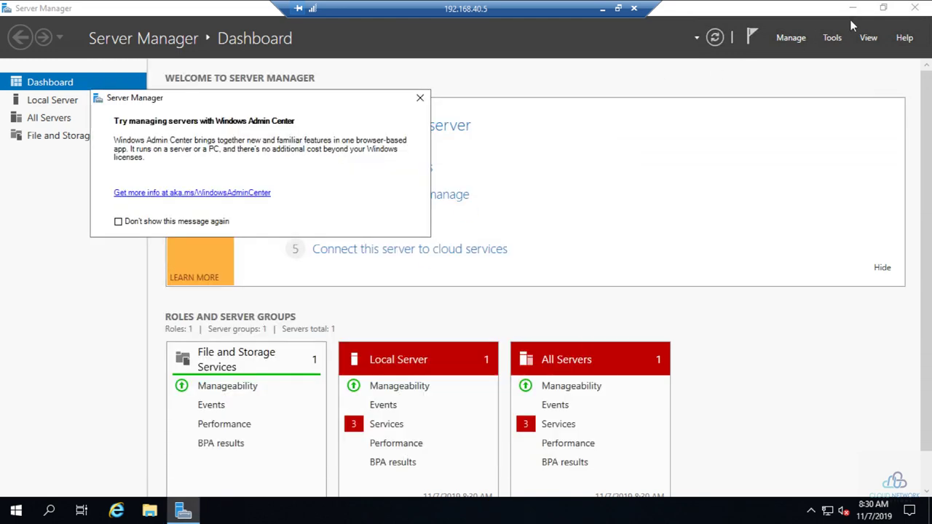
pyautogui.click(419, 98)
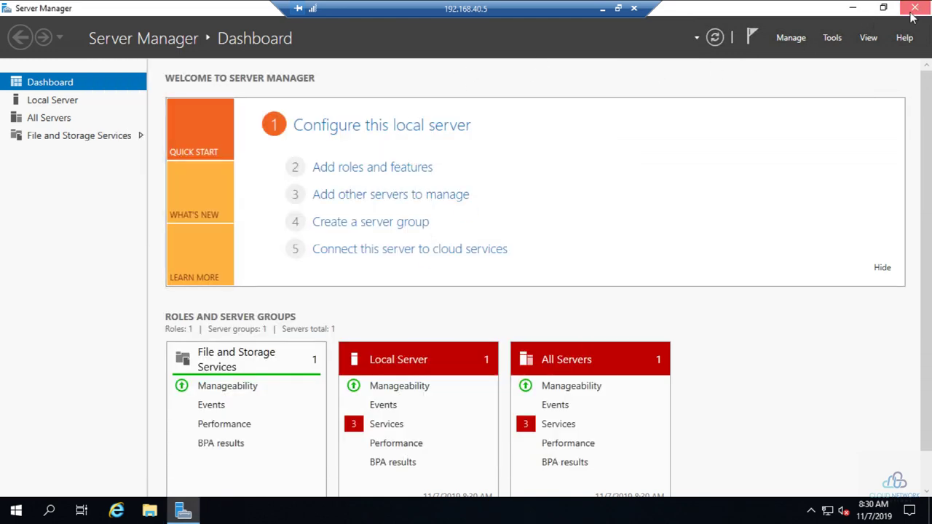
pyautogui.click(915, 8)
pyautogui.click(157, 510)
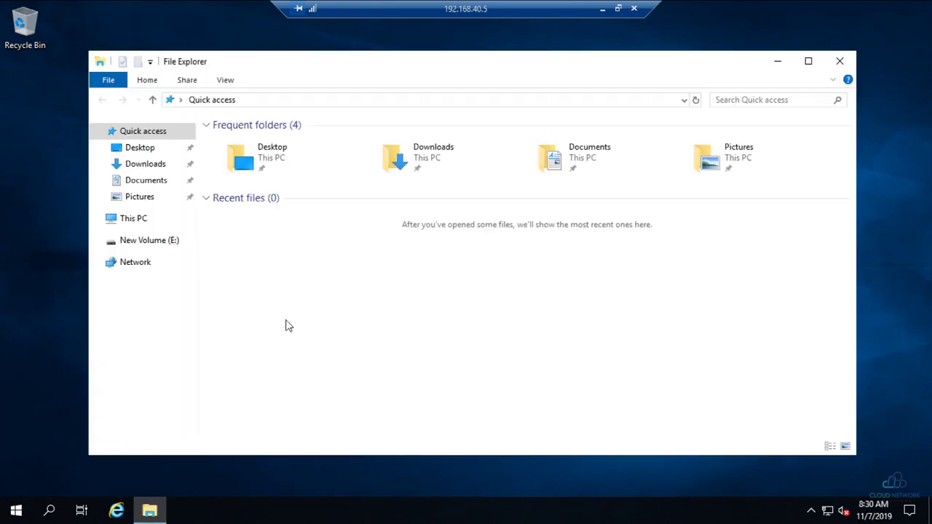
# Step: Open the Security permissions editor in New Volume (E:) properties
pyautogui.click(132, 220)
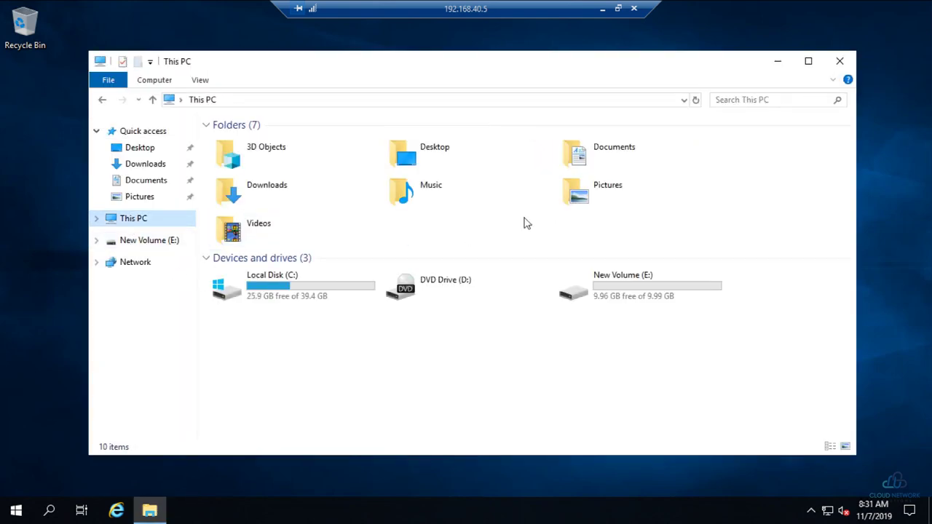
pyautogui.rightClick(630, 299)
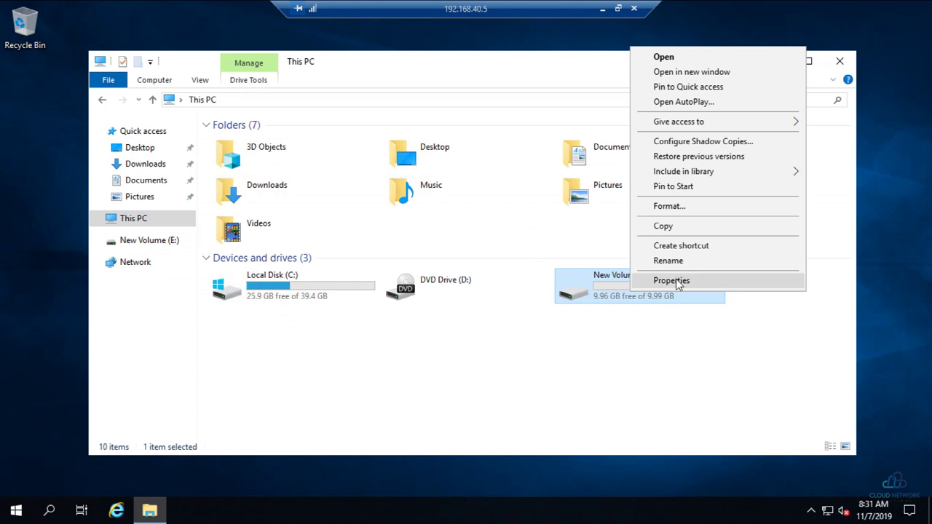
pyautogui.click(676, 278)
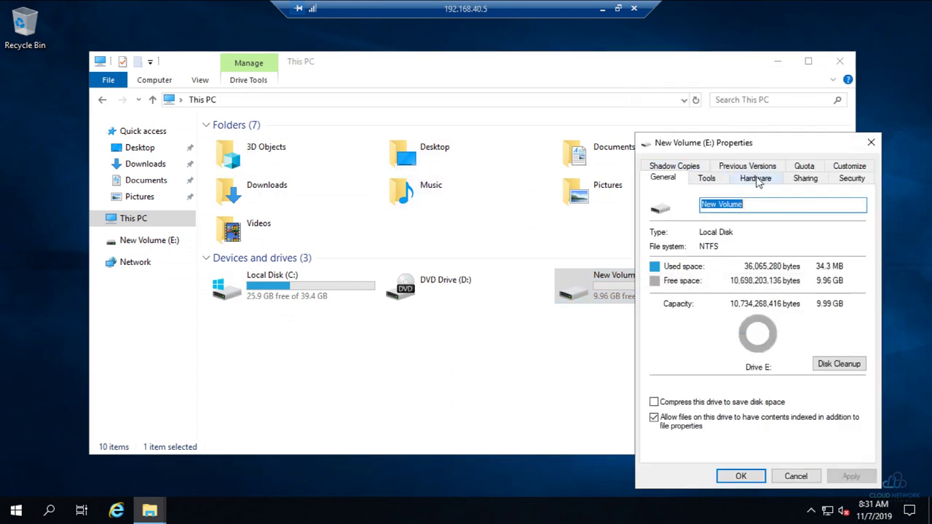
pyautogui.click(809, 179)
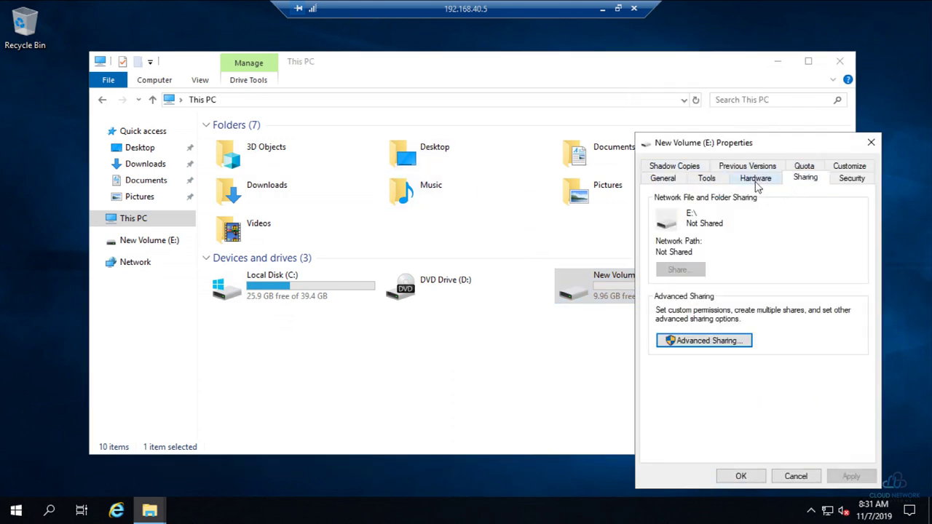
pyautogui.click(848, 179)
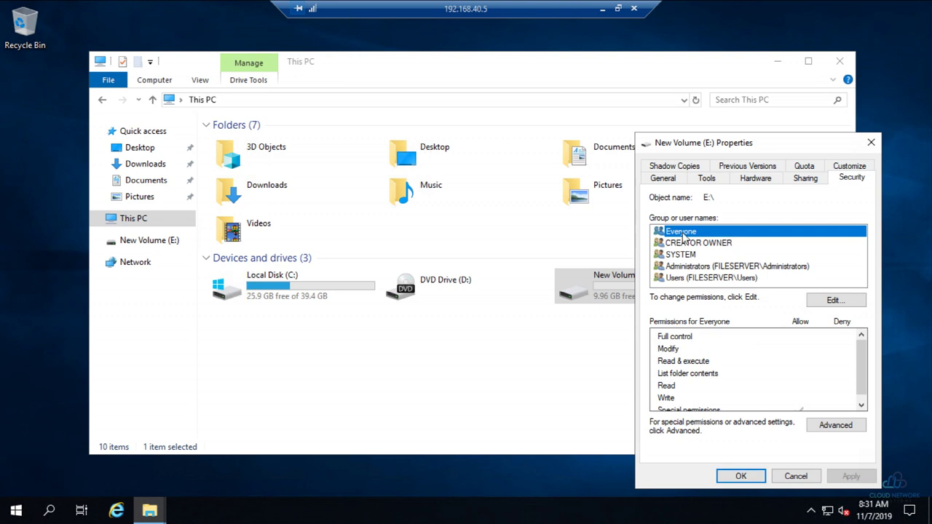
pyautogui.click(832, 299)
# Step: Add the Sysadmins group with Full control allowed, apply and close, then enter the empty E: drive
pyautogui.click(806, 349)
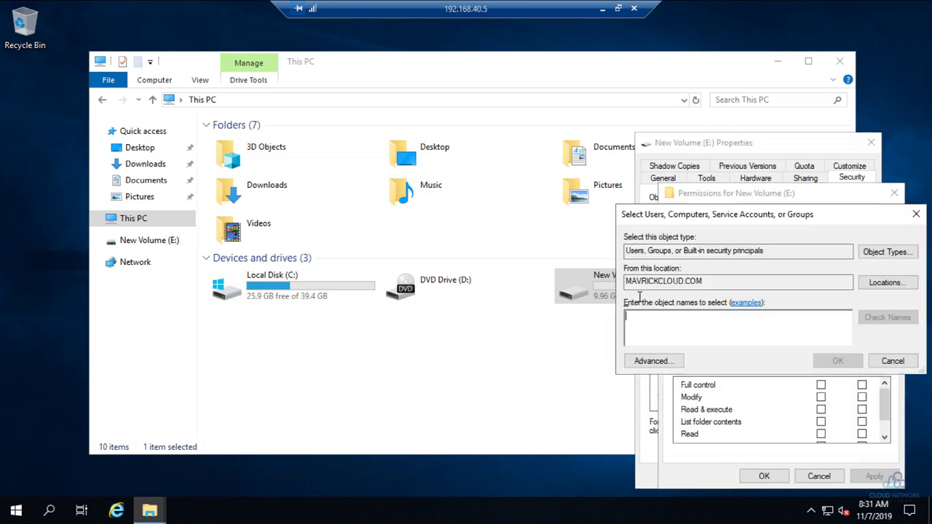
pyautogui.write('sys')
pyautogui.press('Return')
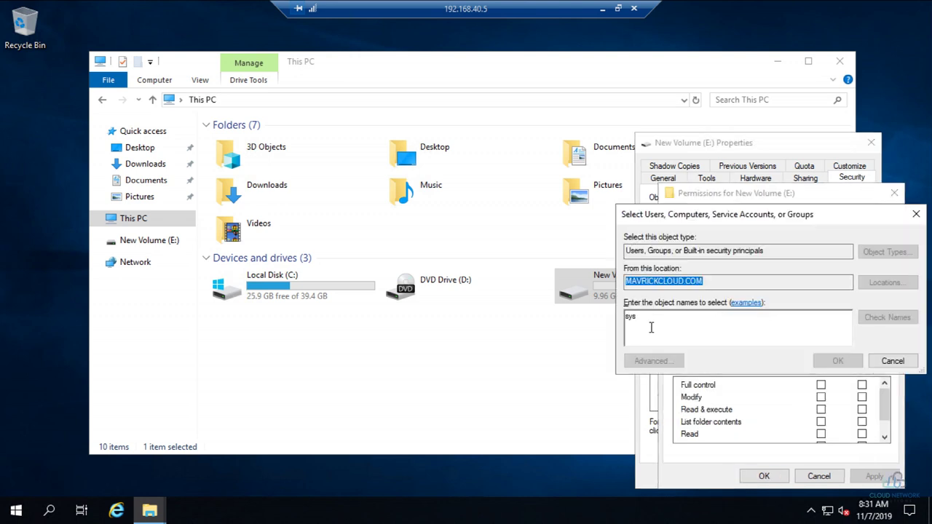
pyautogui.doubleClick(607, 323)
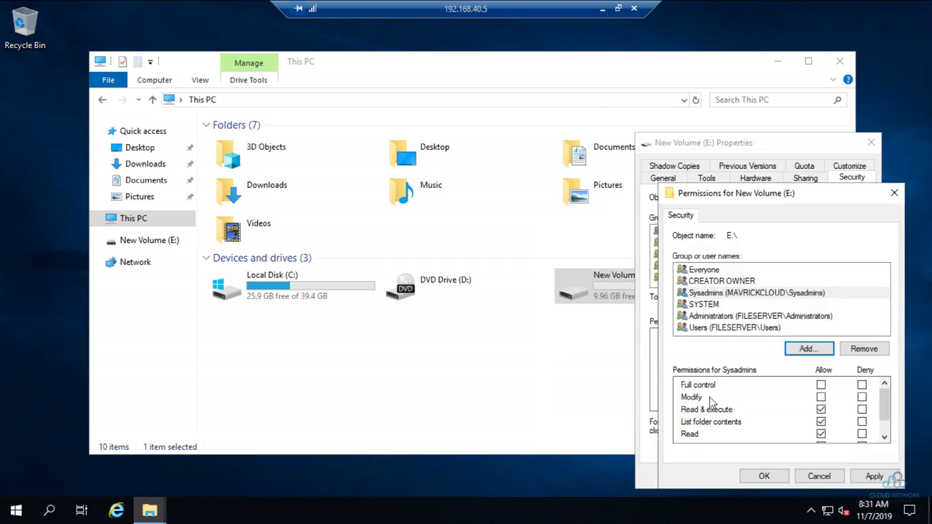
pyautogui.click(820, 386)
pyautogui.click(876, 476)
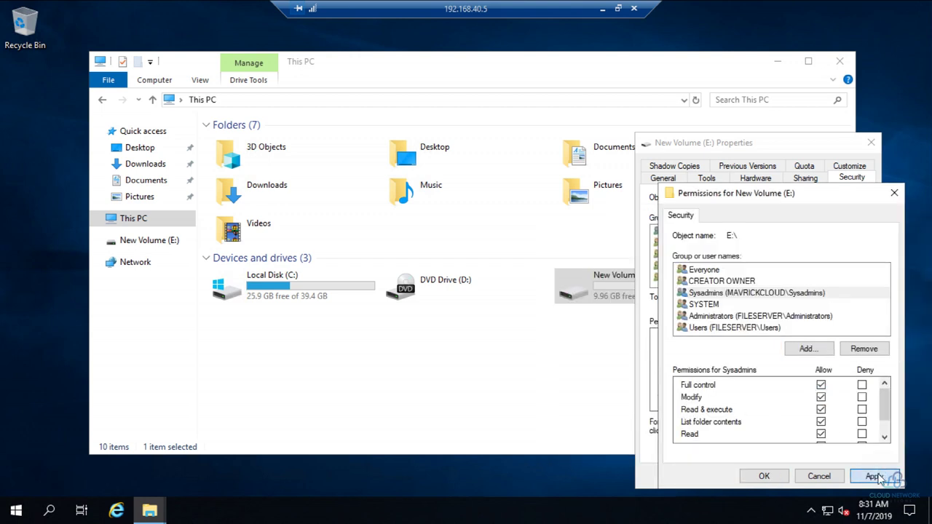
pyautogui.click(776, 478)
pyautogui.click(742, 475)
pyautogui.click(666, 330)
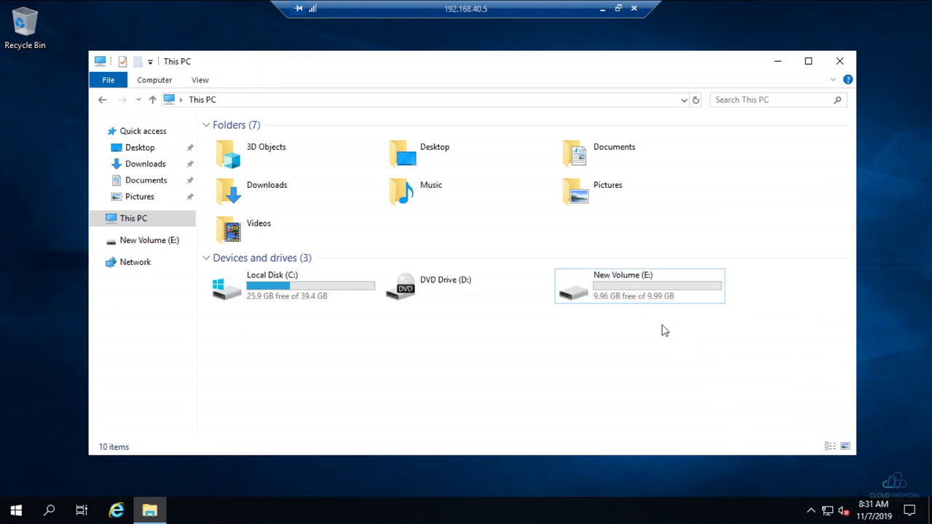
pyautogui.doubleClick(598, 290)
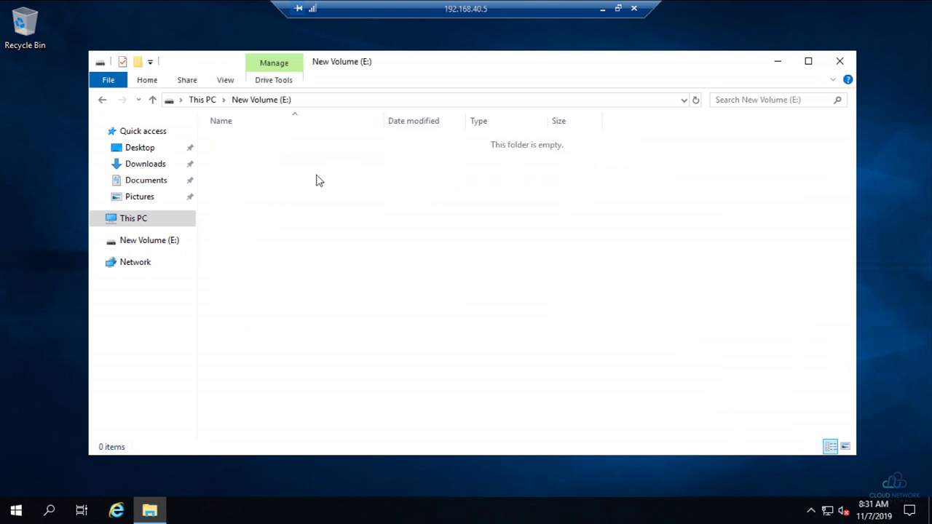
# Step: Minimize the FILESERVER session and browse to the E: drive on the old 192.168.40.4 server
pyautogui.rightClick(241, 147)
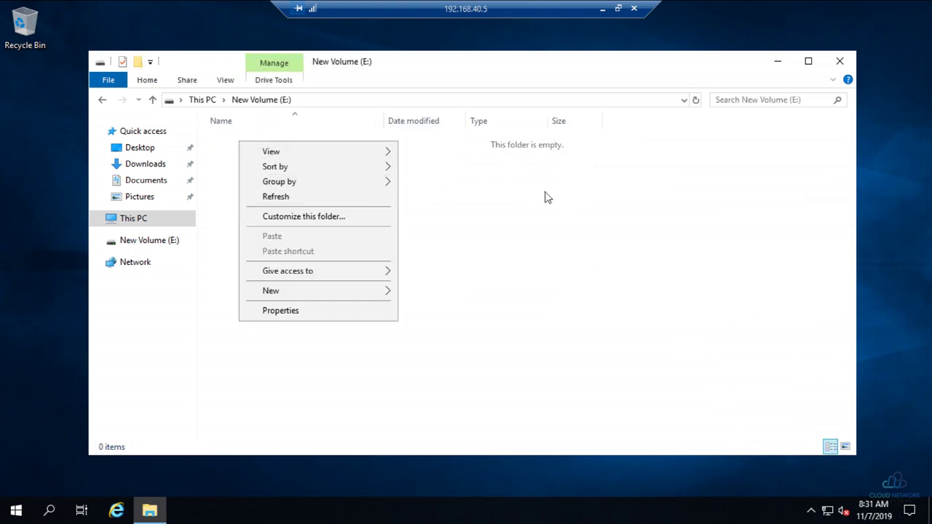
pyautogui.click(602, 9)
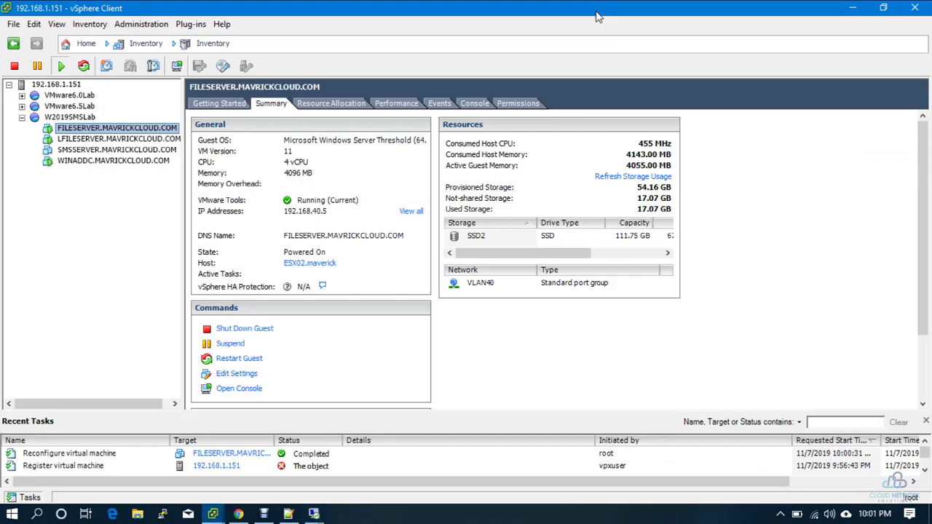
pyautogui.click(310, 514)
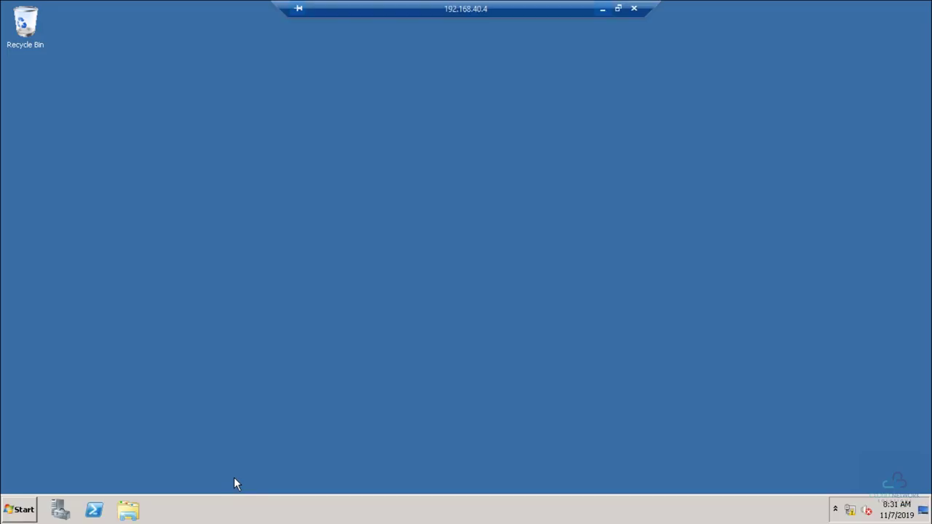
pyautogui.click(128, 510)
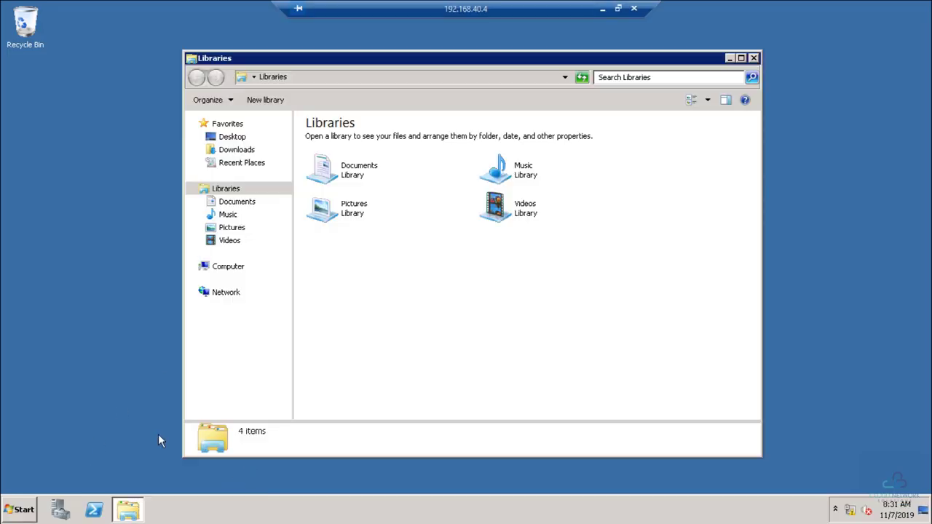
pyautogui.click(228, 267)
pyautogui.doubleClick(528, 143)
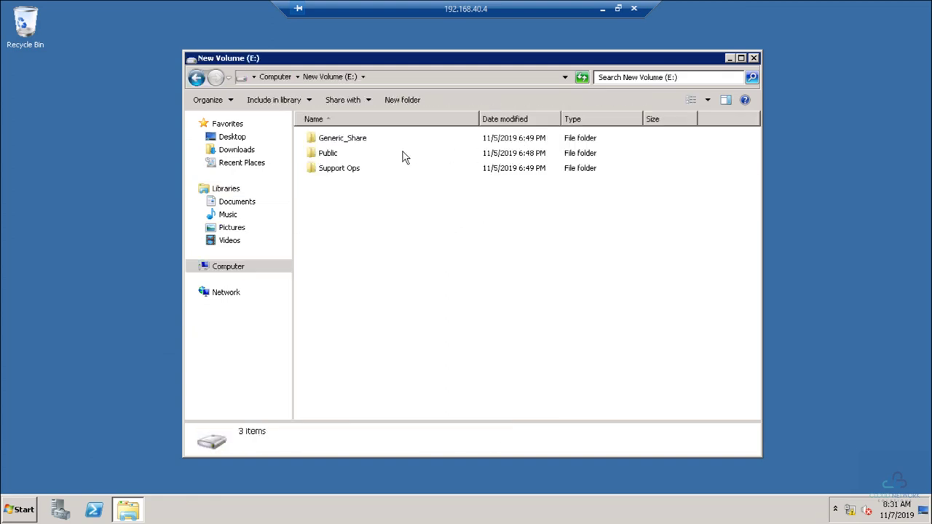
# Step: Arrange both sessions as windows to compare the old server's E: drive with the empty new one
pyautogui.click(618, 9)
pyautogui.moveTo(313, 513)
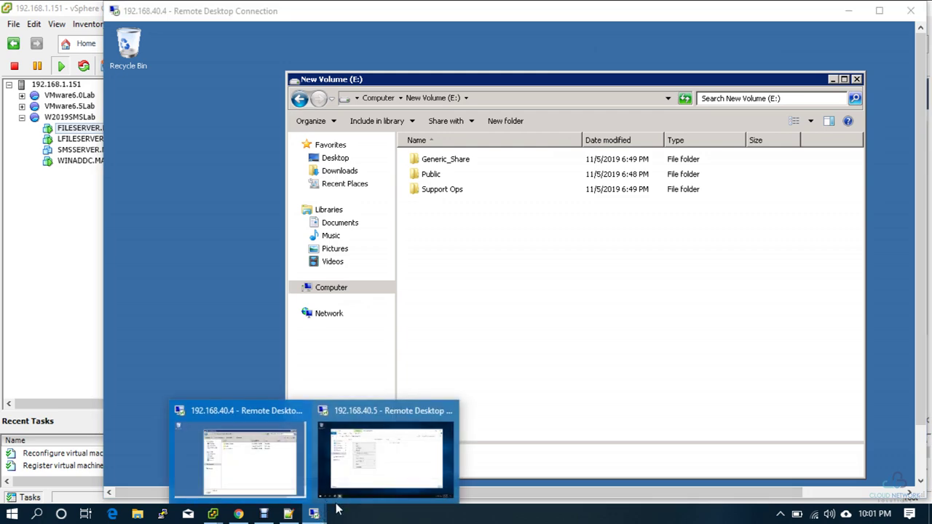
pyautogui.click(406, 459)
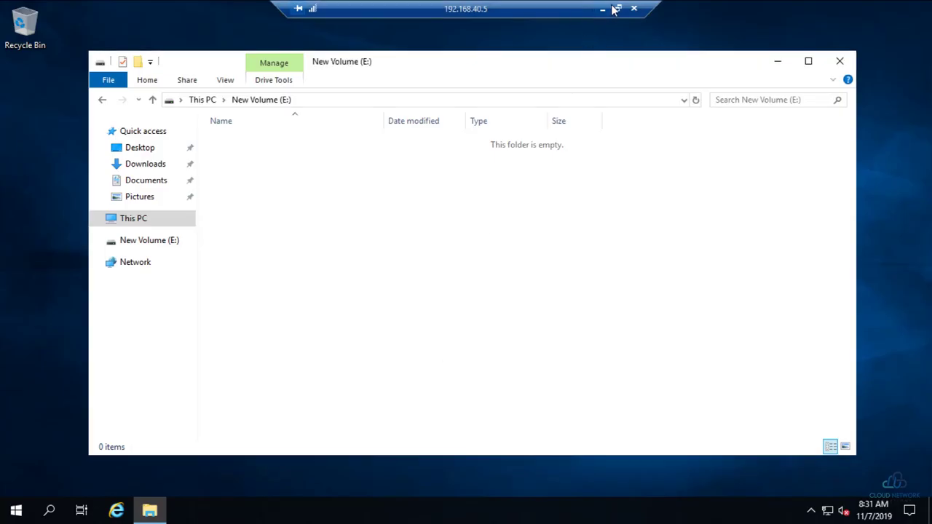
pyautogui.click(617, 9)
pyautogui.moveTo(550, 19); pyautogui.dragTo(510, 240)
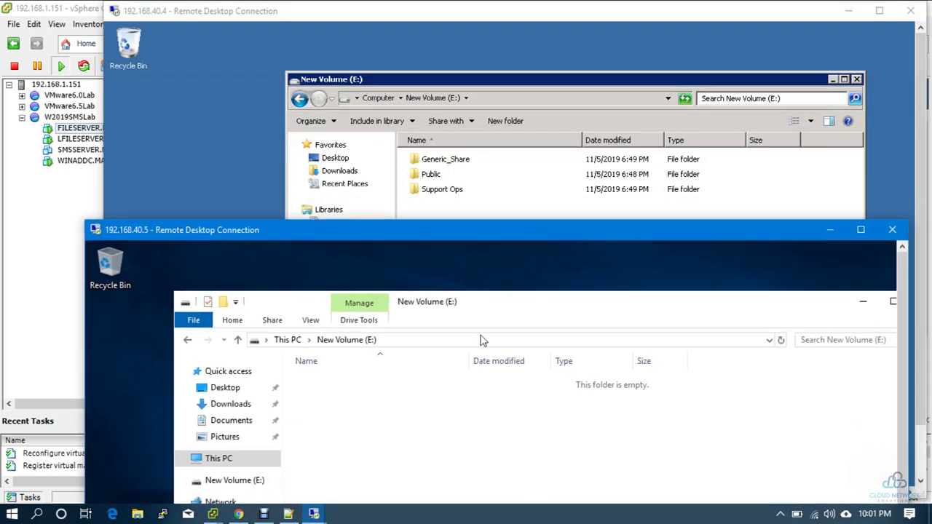
pyautogui.rightClick(498, 403)
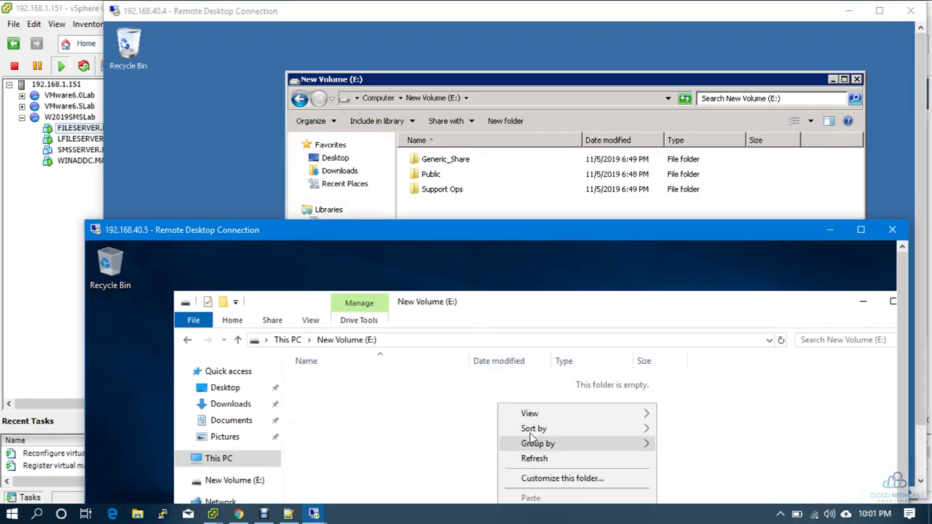
pyautogui.click(373, 400)
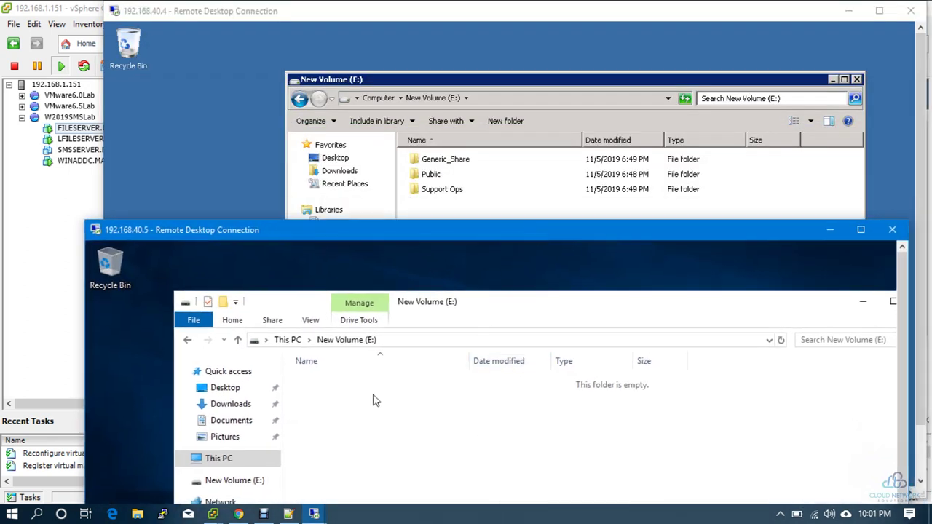
pyautogui.rightClick(319, 384)
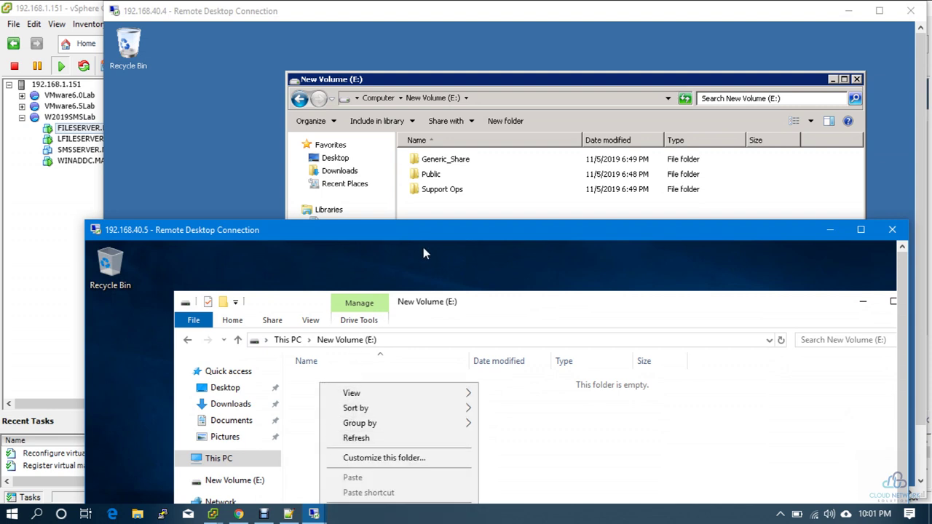
pyautogui.moveTo(425, 230); pyautogui.dragTo(392, 194)
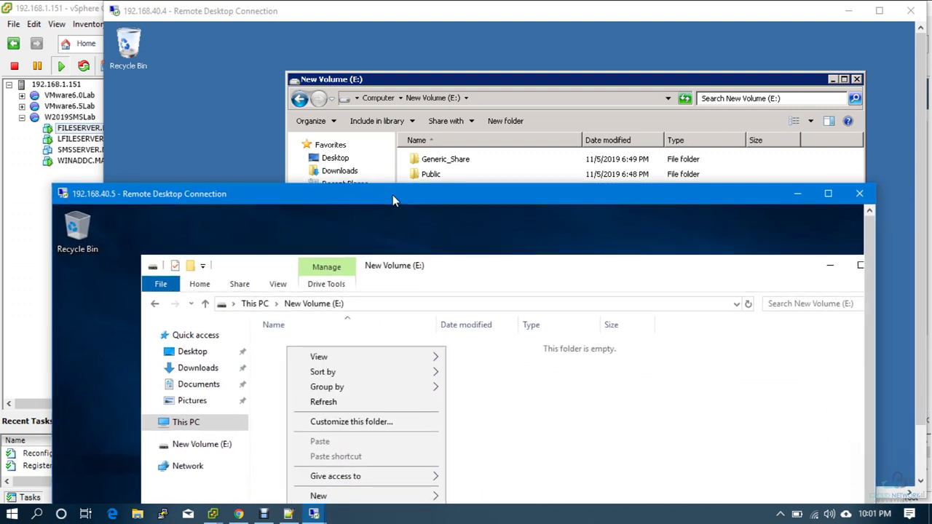
pyautogui.click(504, 425)
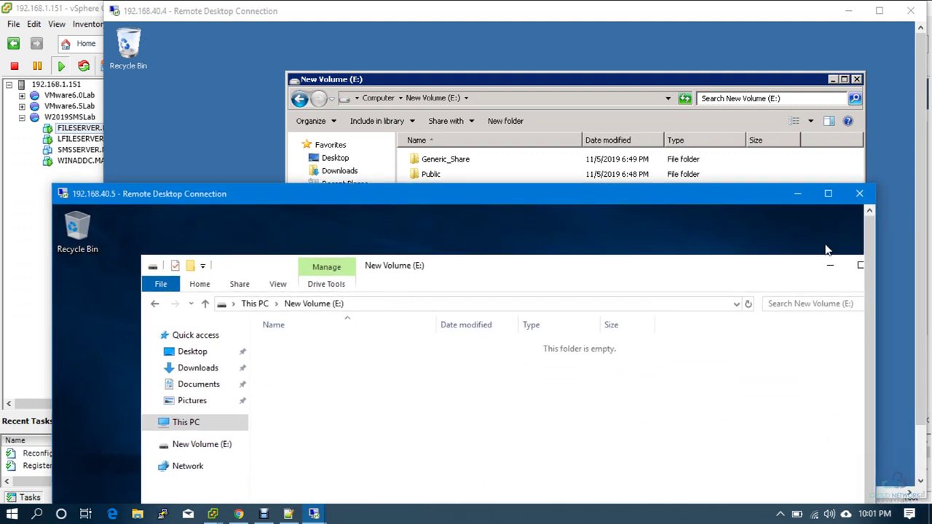
# Step: Minimize the 40.5 session, return the old server to its drives overview, and minimize it too
pyautogui.click(800, 191)
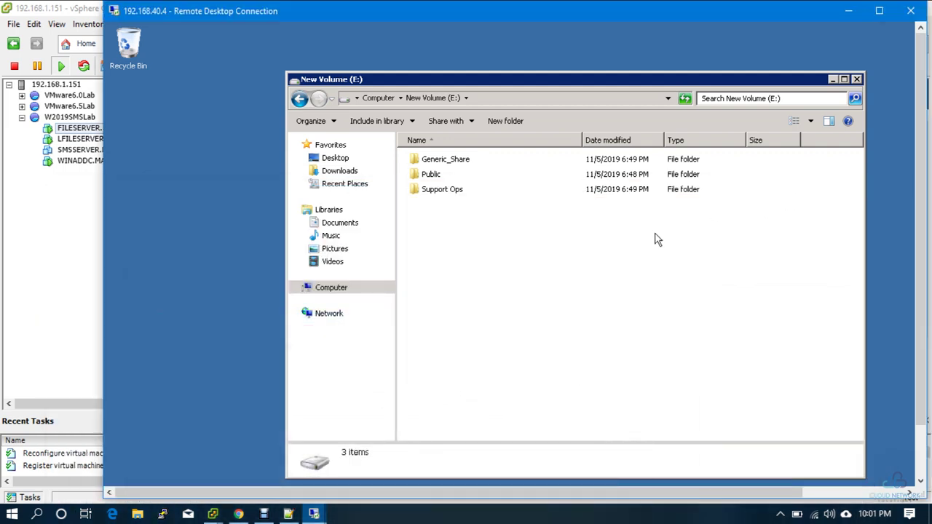
pyautogui.click(338, 289)
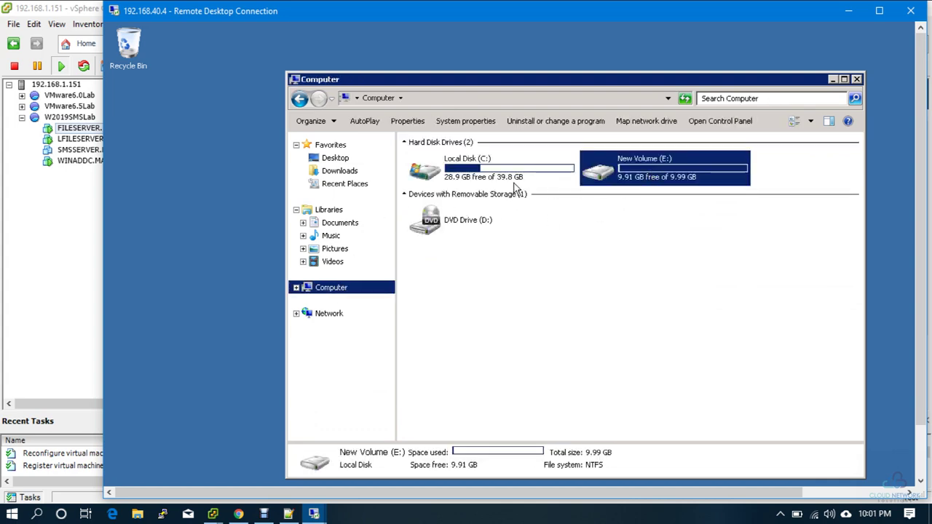
pyautogui.click(848, 13)
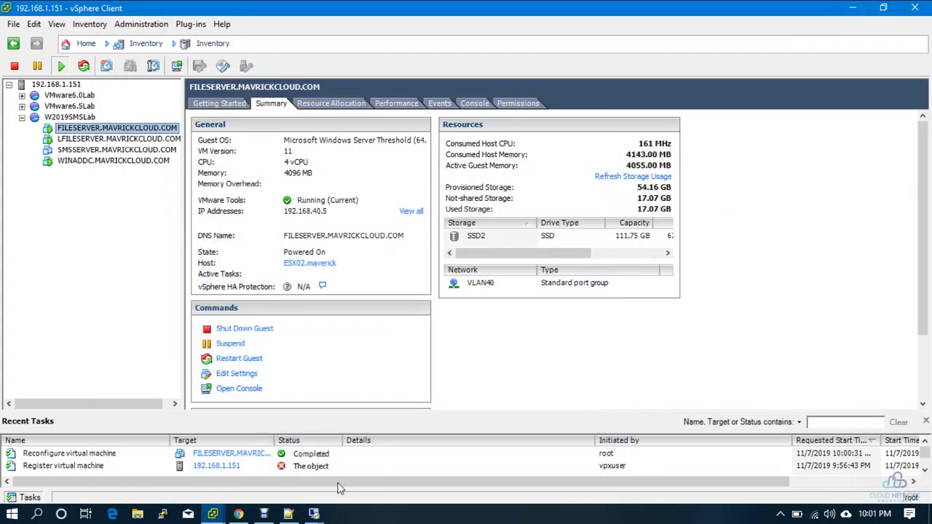
# Step: From vSphere Client, start a Remote Desktop connection to the domain controller at 192.168.40.2
pyautogui.click(314, 513)
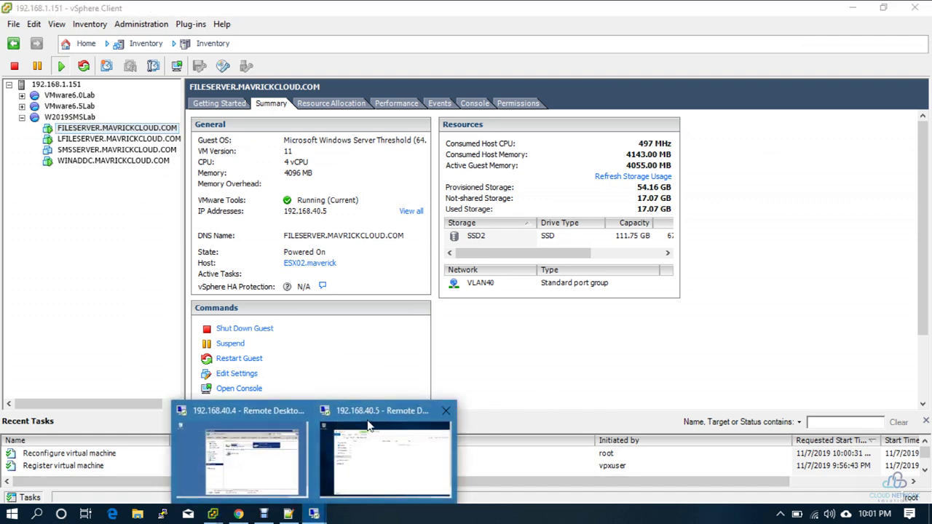
pyautogui.click(80, 210)
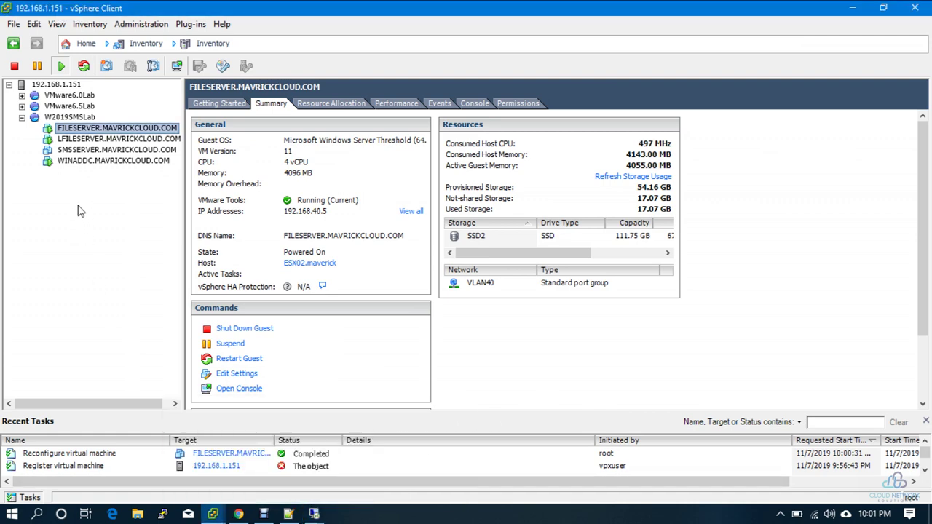
pyautogui.press('super+r')
pyautogui.press('Return')
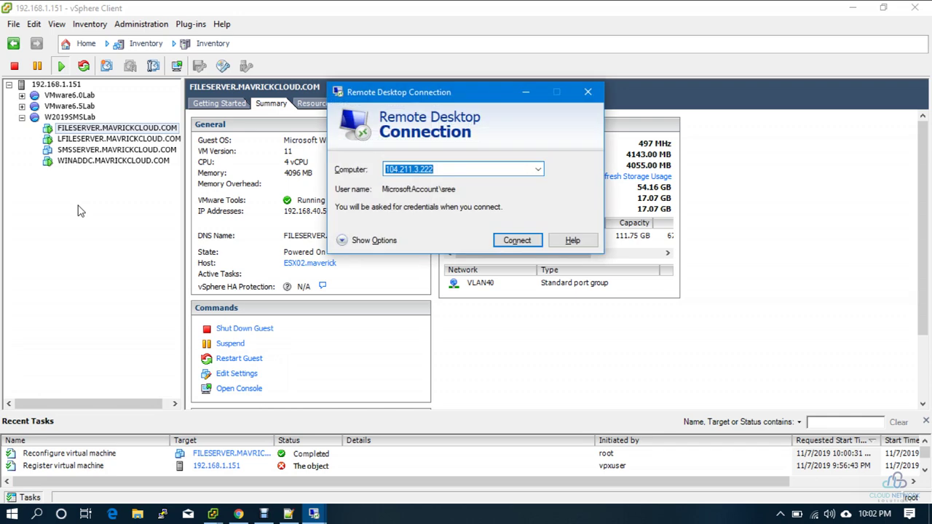
pyautogui.press('Down')
pyautogui.press('Return')
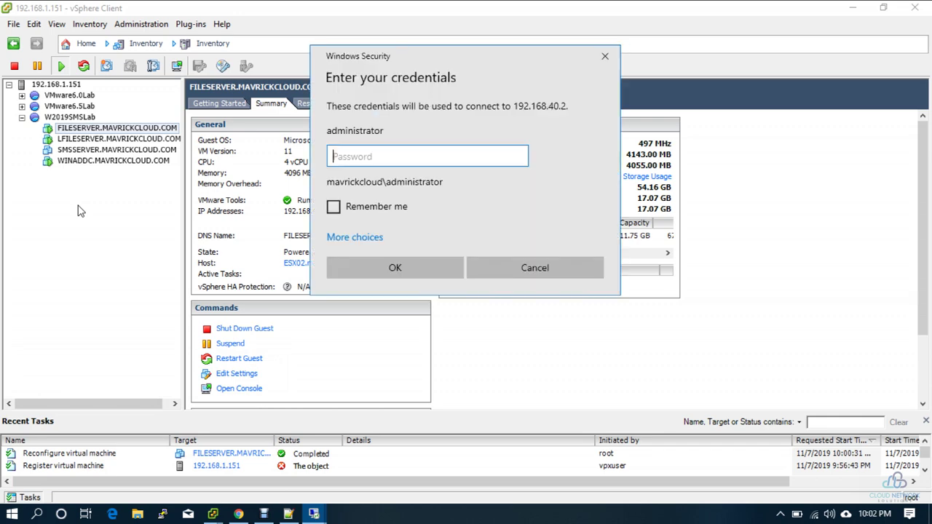
# Step: Sign in with the administrator password, accept the certificate, and launch Active Directory Users and Computers
pyautogui.write('P')
pyautogui.press('Return')
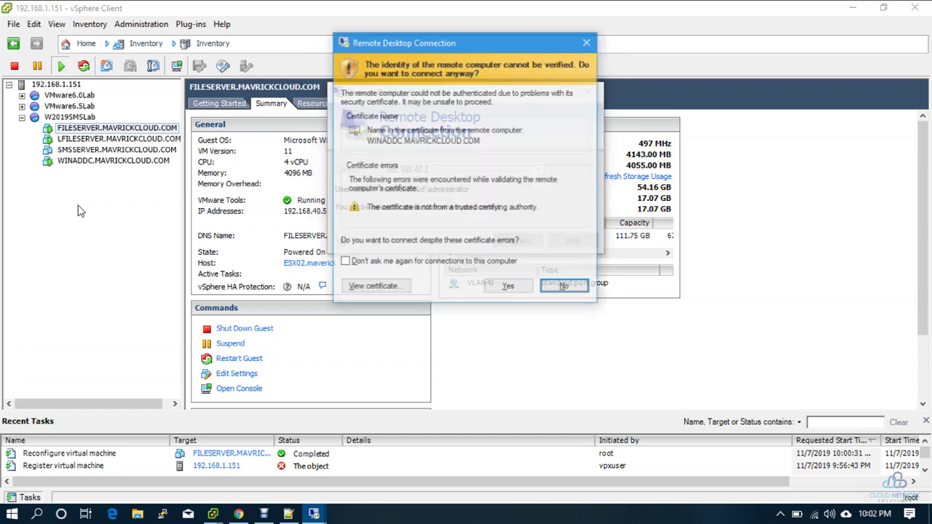
pyautogui.press('Left')
pyautogui.press('Return')
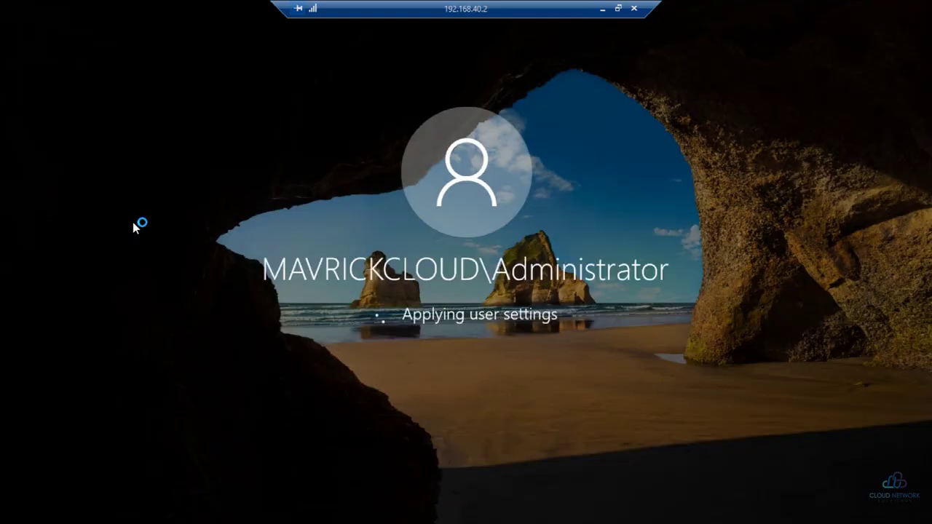
pyautogui.press('super+r')
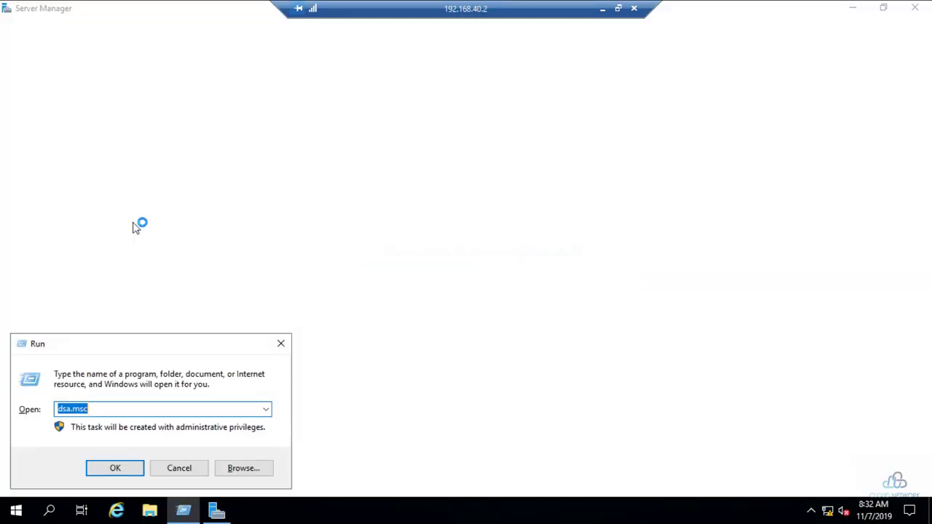
pyautogui.click(102, 464)
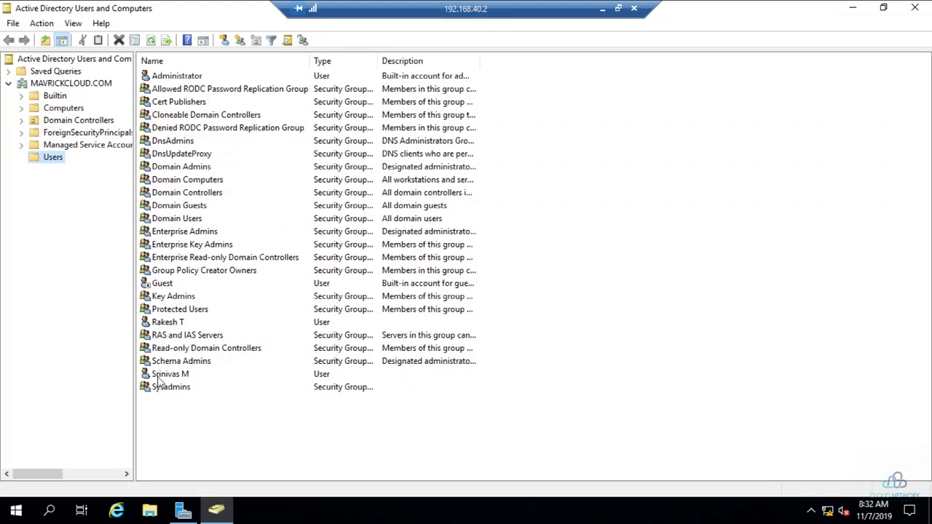
# Step: Look over the user accounts and check the Sysadmins group's members without making changes
pyautogui.click(158, 376)
pyautogui.click(173, 323)
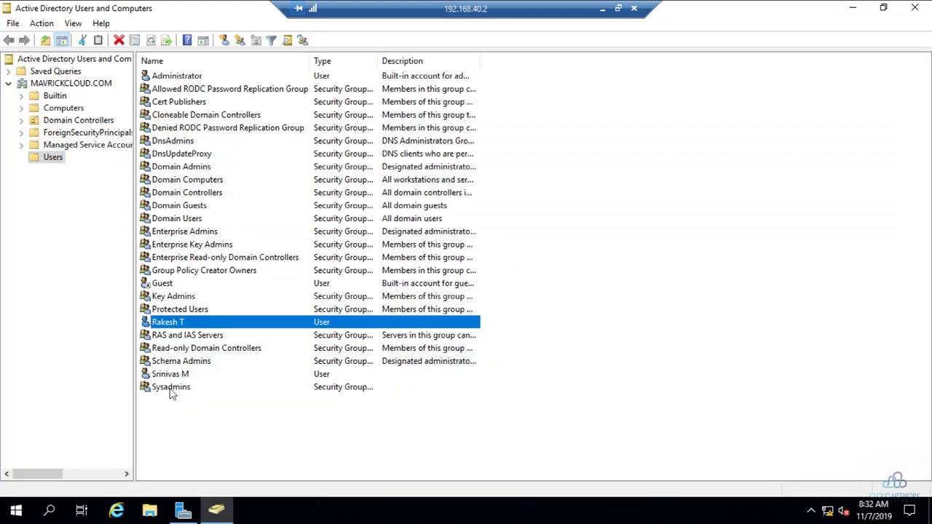
pyautogui.doubleClick(171, 389)
pyautogui.click(387, 125)
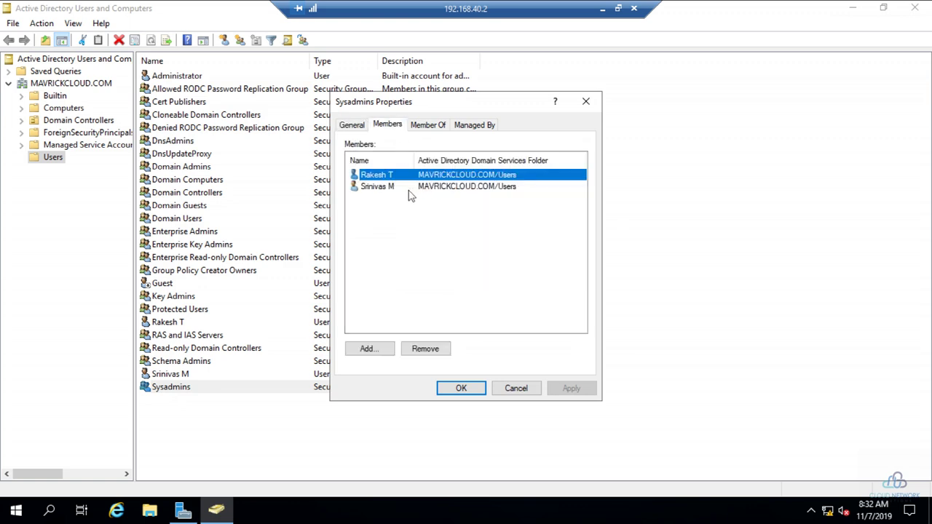
pyautogui.click(507, 391)
# Step: Start a new user in the Users container and enter the user's logon name
pyautogui.rightClick(291, 406)
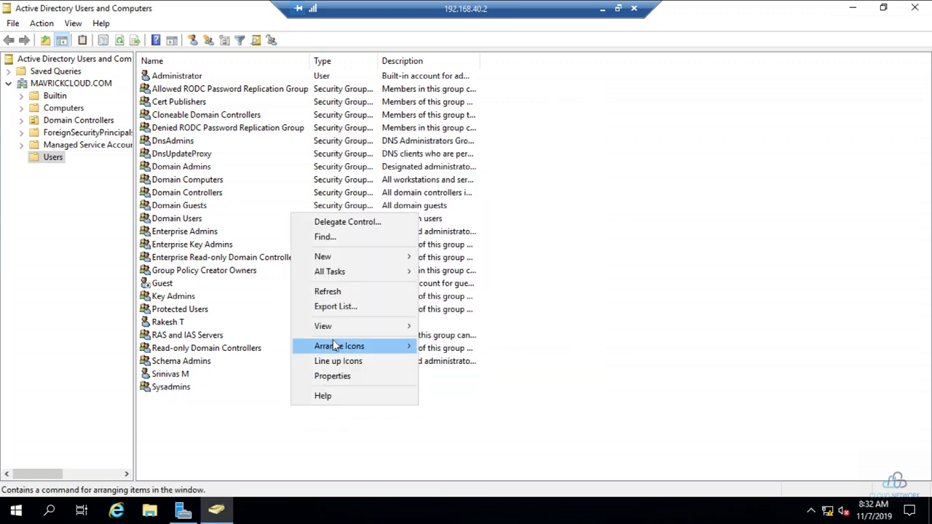
pyautogui.moveTo(350, 257)
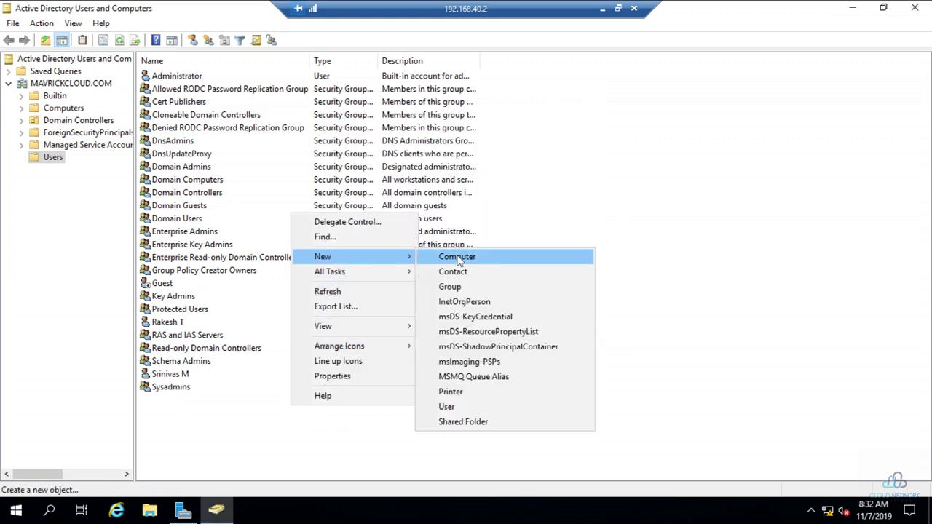
pyautogui.click(466, 407)
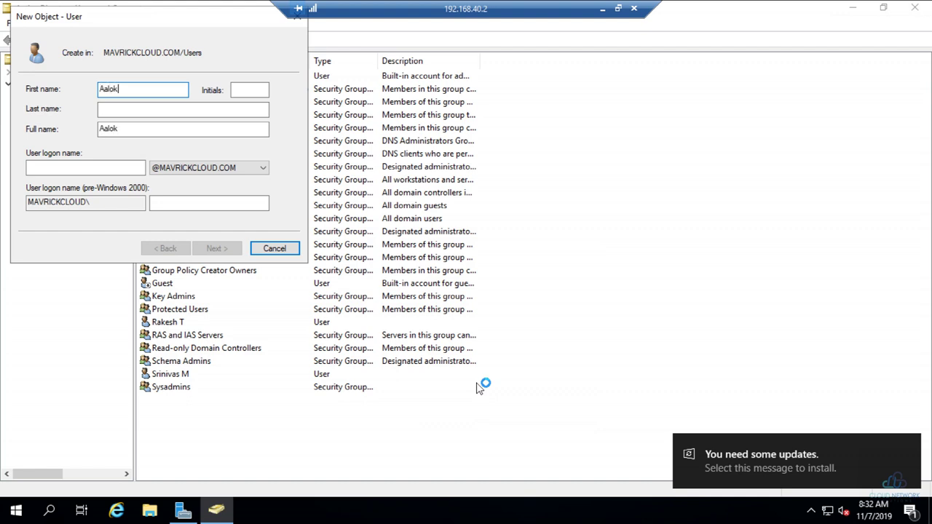
pyautogui.press('Tab')
pyautogui.press('Tab')
pyautogui.press('Tab')
pyautogui.press('Tab')
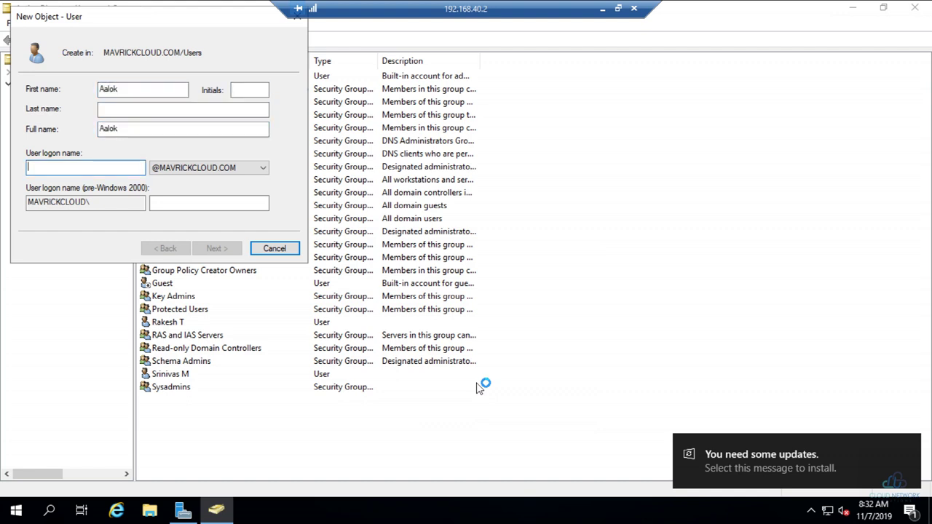
pyautogui.hotkey('shift', 'Tab')
pyautogui.hotkey('shift', 'Tab')
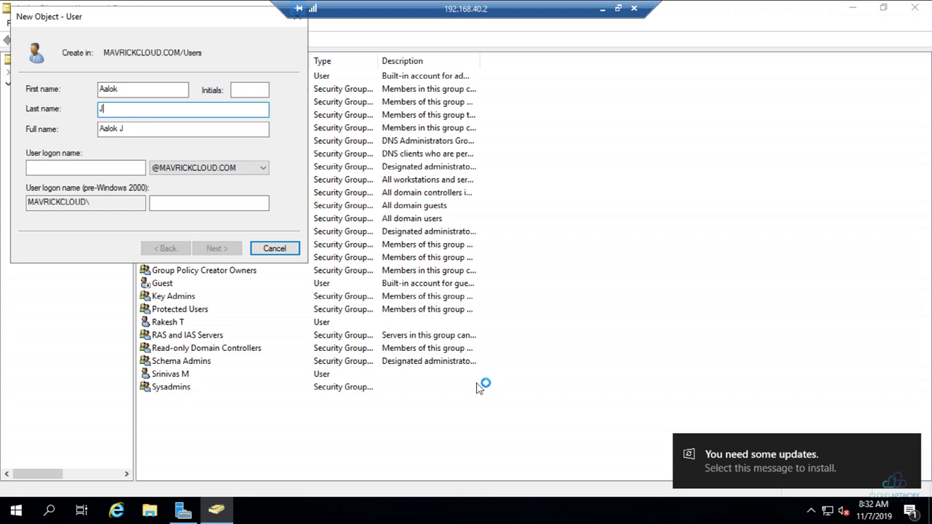
pyautogui.press('Tab')
pyautogui.press('Tab')
pyautogui.write('aal')
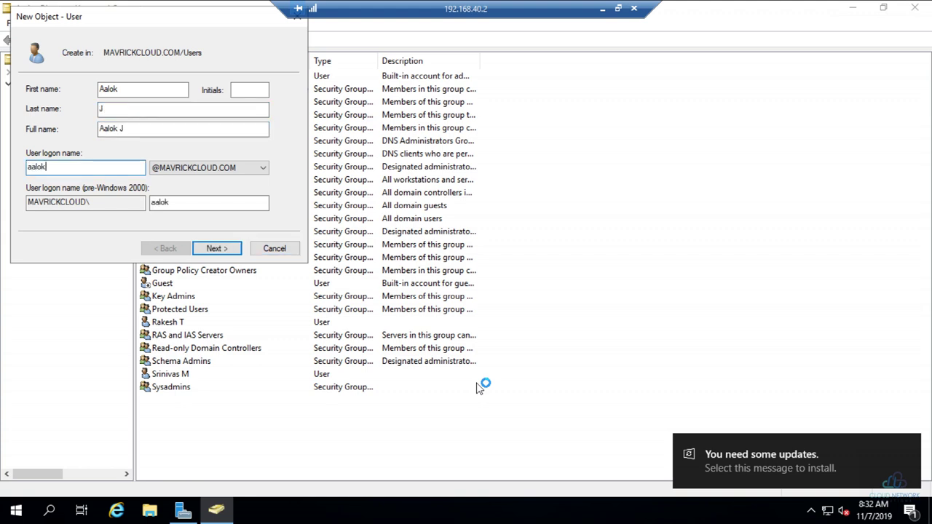
pyautogui.press('Return')
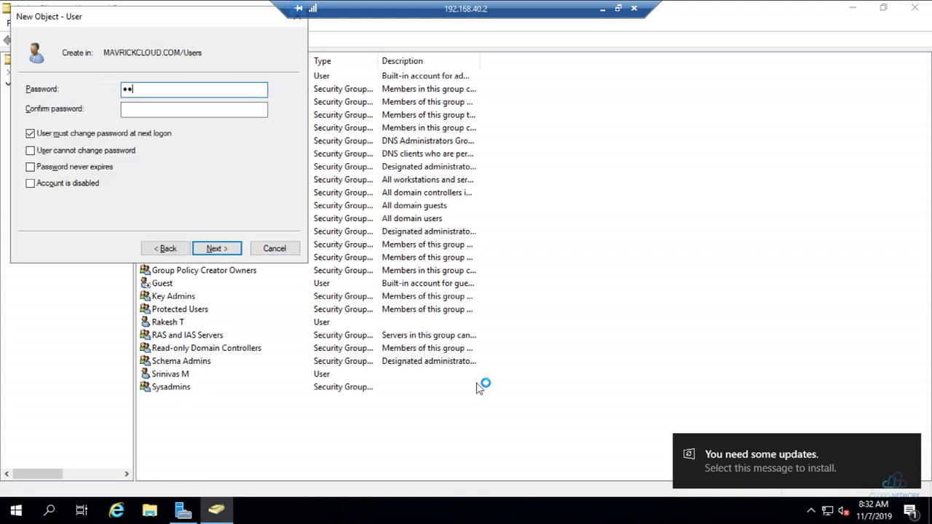
# Step: Set and confirm the account password, untick 'must change password at next logon', and finish
pyautogui.write('Pa$$w0rd')
pyautogui.press('Tab')
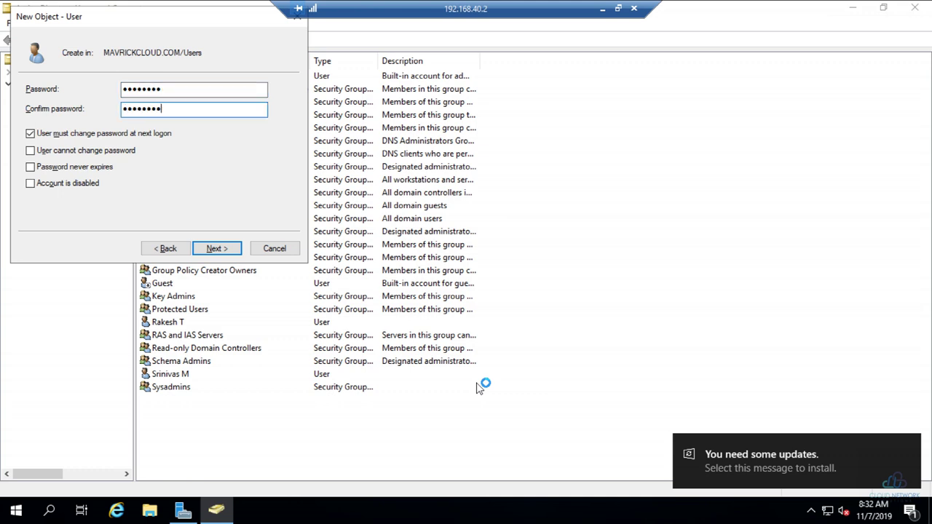
pyautogui.write('Pa$$w0rd')
pyautogui.click(120, 135)
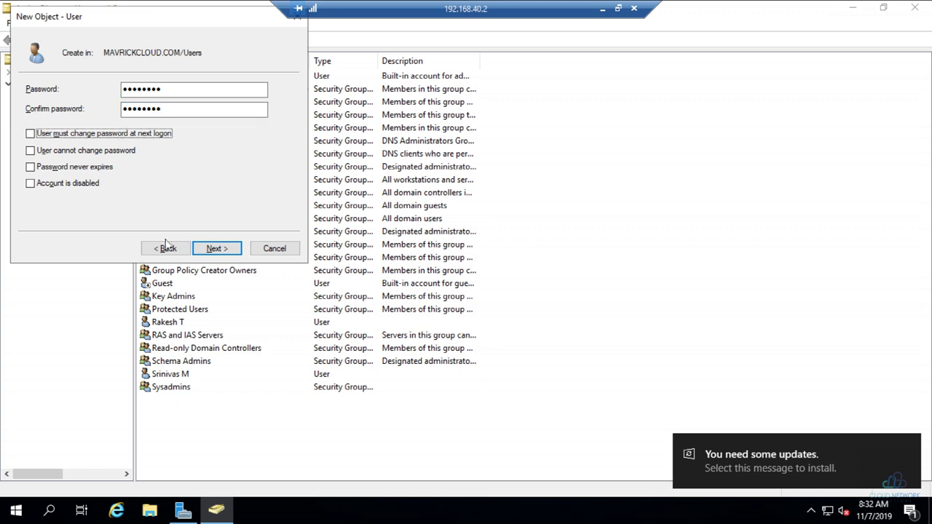
pyautogui.click(213, 249)
pyautogui.click(217, 250)
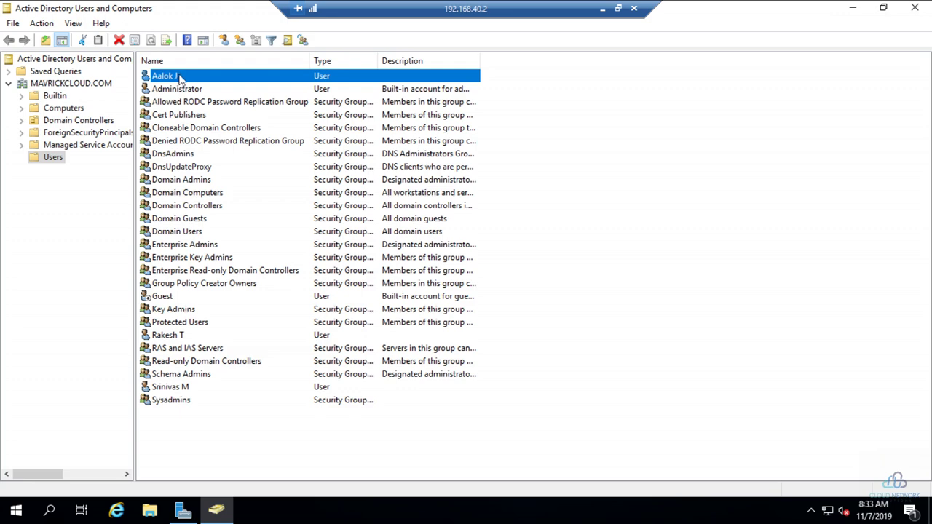
# Step: Minimize the domain controller session, then bring up and minimize the 192.168.40.5 session
pyautogui.click(603, 10)
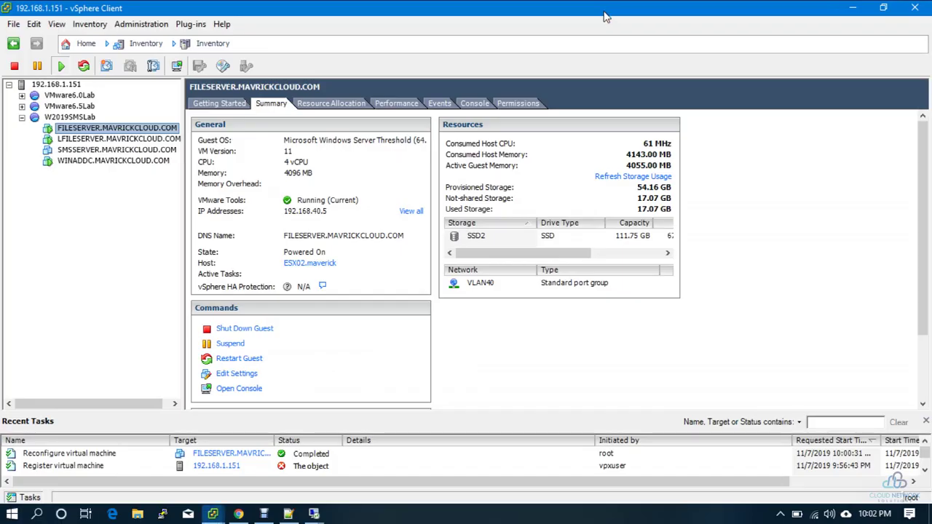
pyautogui.moveTo(313, 513)
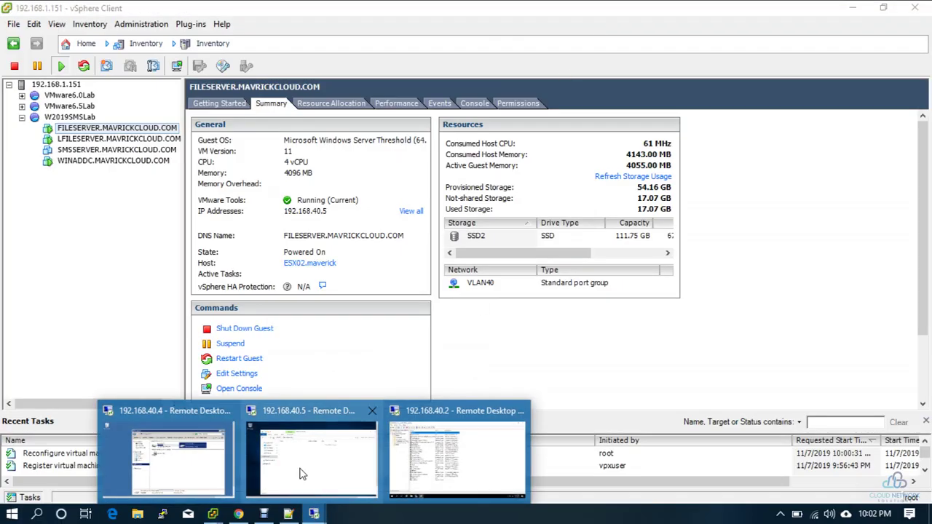
pyautogui.click(303, 470)
pyautogui.click(791, 194)
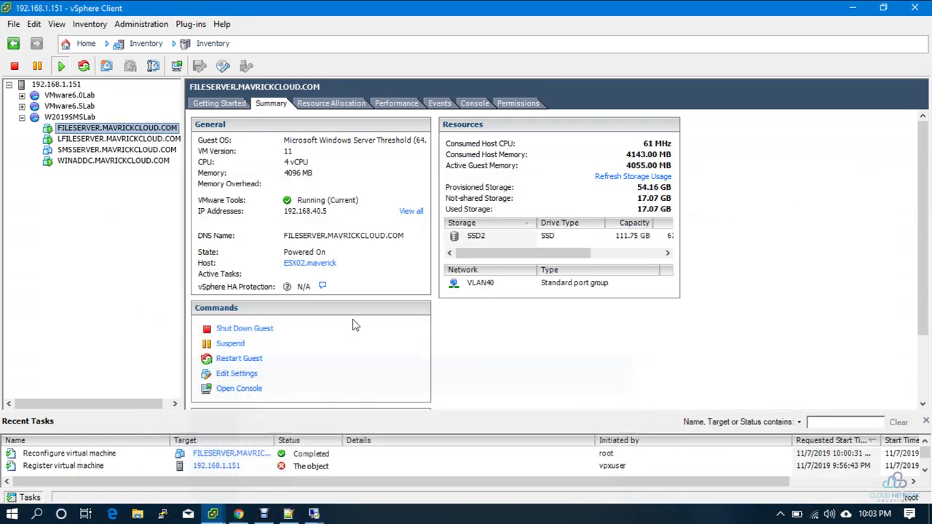
# Step: Switch to the 192.168.40.4 remote session full screen and launch Computer Management
pyautogui.moveTo(313, 514)
pyautogui.click(451, 460)
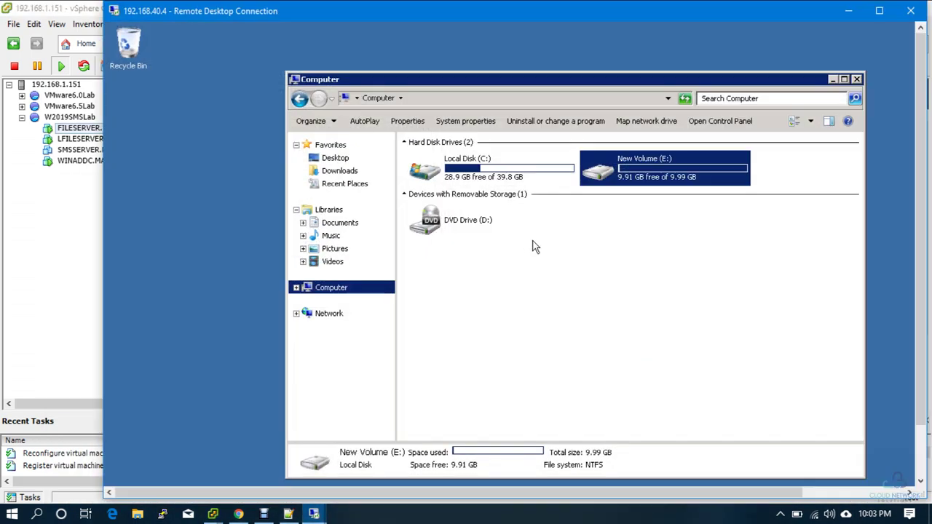
pyautogui.doubleClick(541, 17)
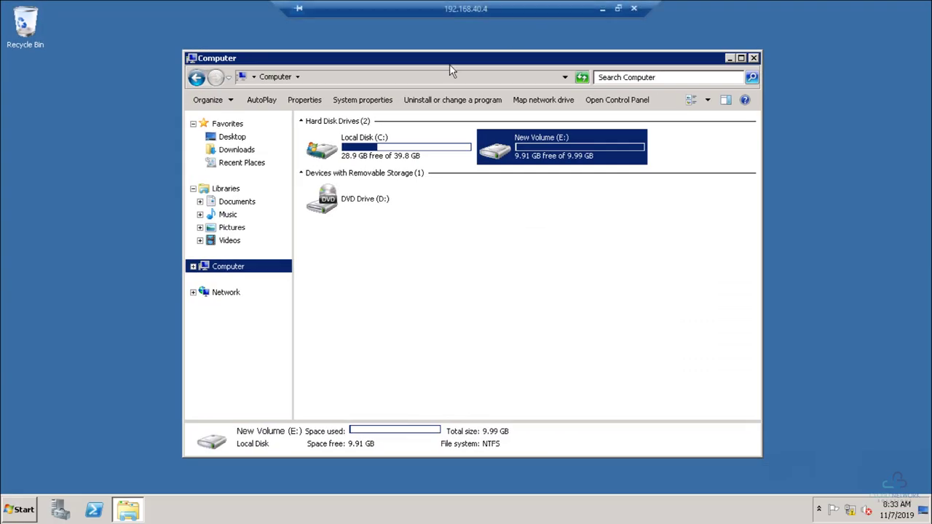
pyautogui.rightClick(24, 510)
pyautogui.click(24, 510)
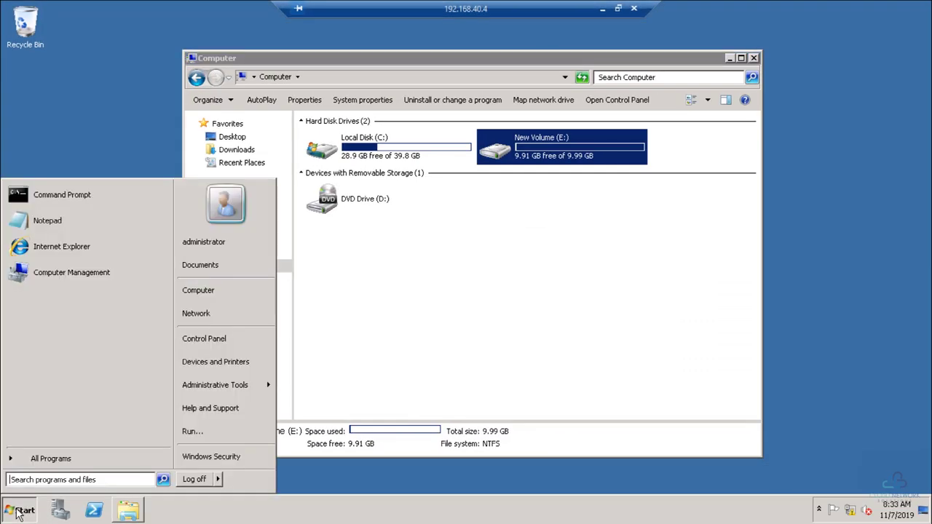
pyautogui.moveTo(266, 388)
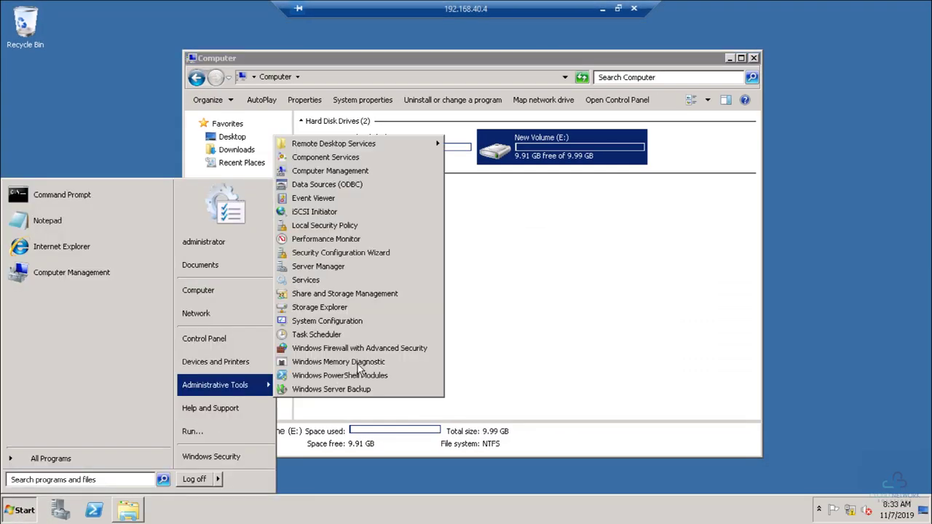
pyautogui.click(358, 170)
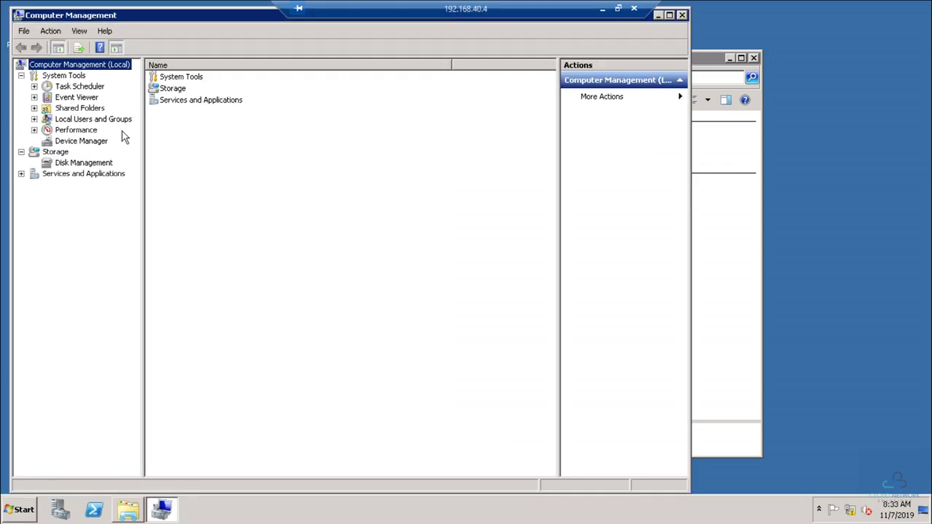
# Step: Go to Shared Folders > Shares and open the Generic_Share$ properties
pyautogui.click(87, 109)
pyautogui.click(34, 109)
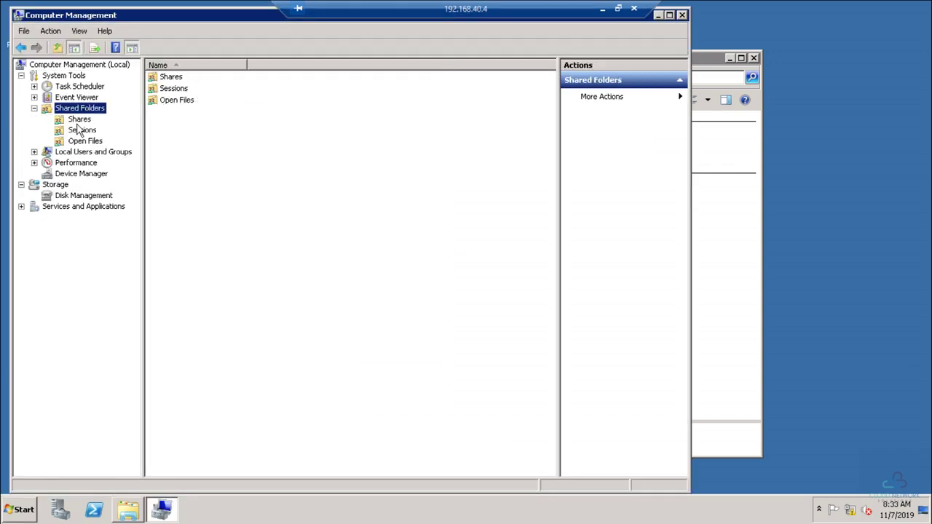
pyautogui.click(79, 119)
pyautogui.click(194, 116)
pyautogui.doubleClick(196, 119)
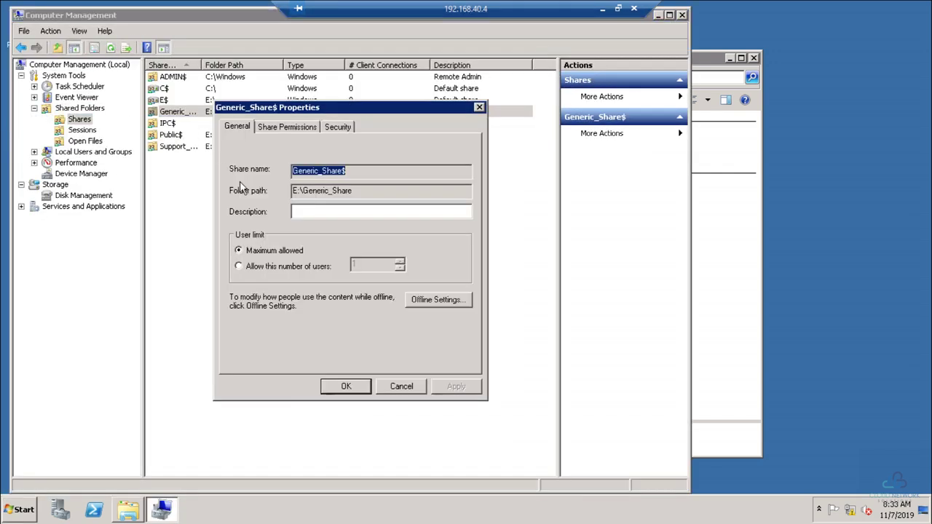
# Step: Add the new domain user to Generic_Share$ share permissions with Read and apply
pyautogui.click(286, 127)
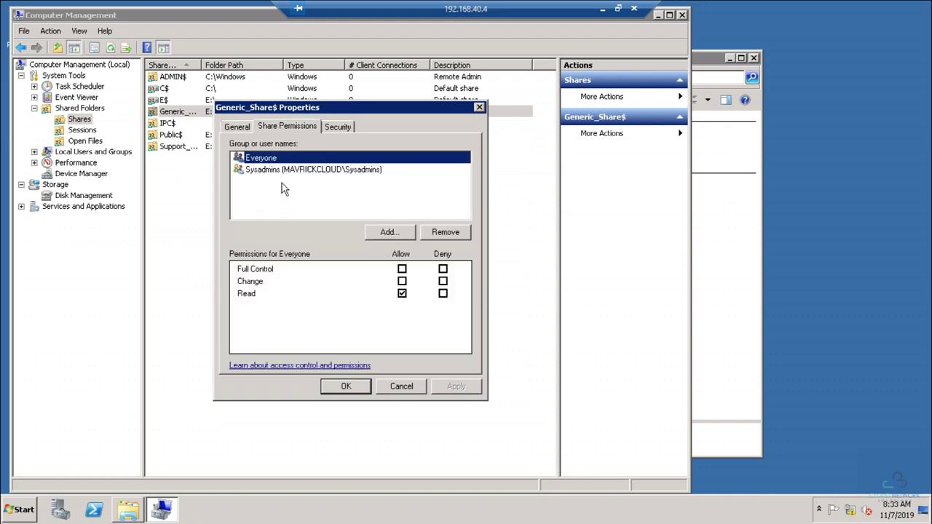
pyautogui.click(386, 232)
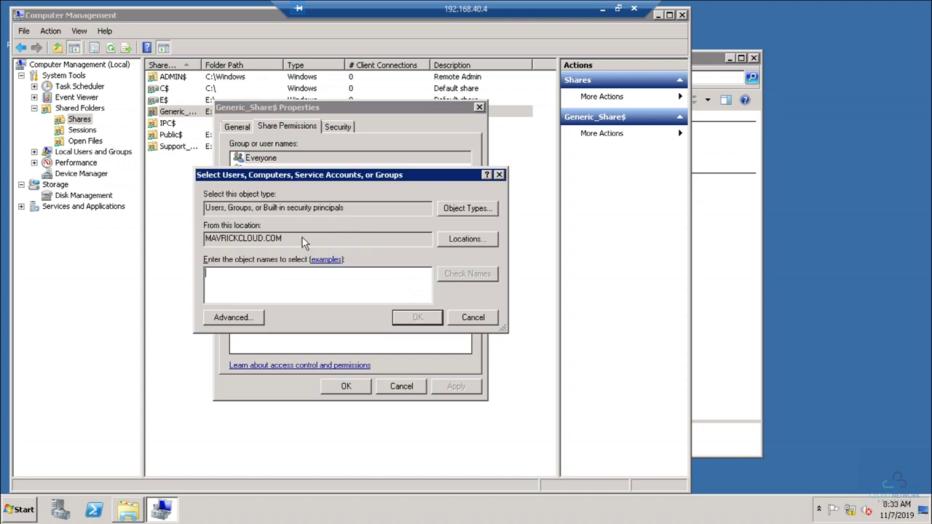
pyautogui.write('aalok')
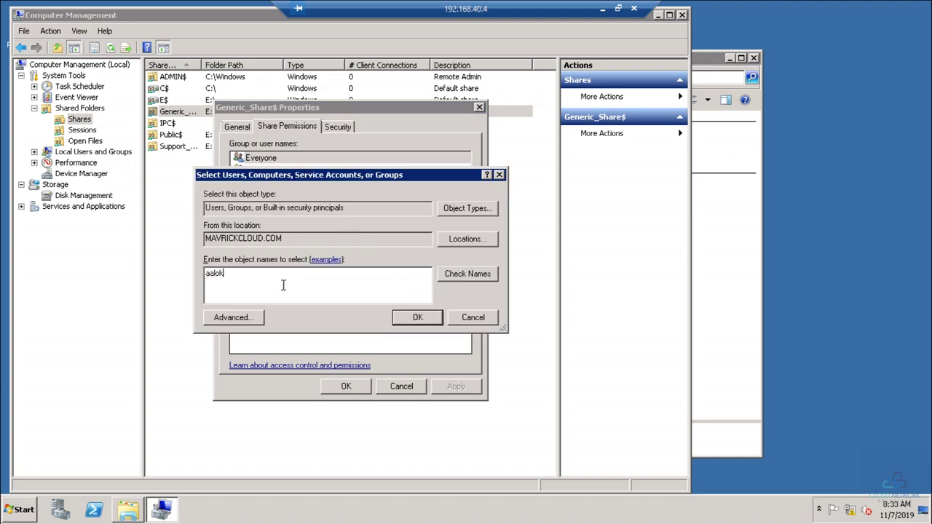
pyautogui.press('Return')
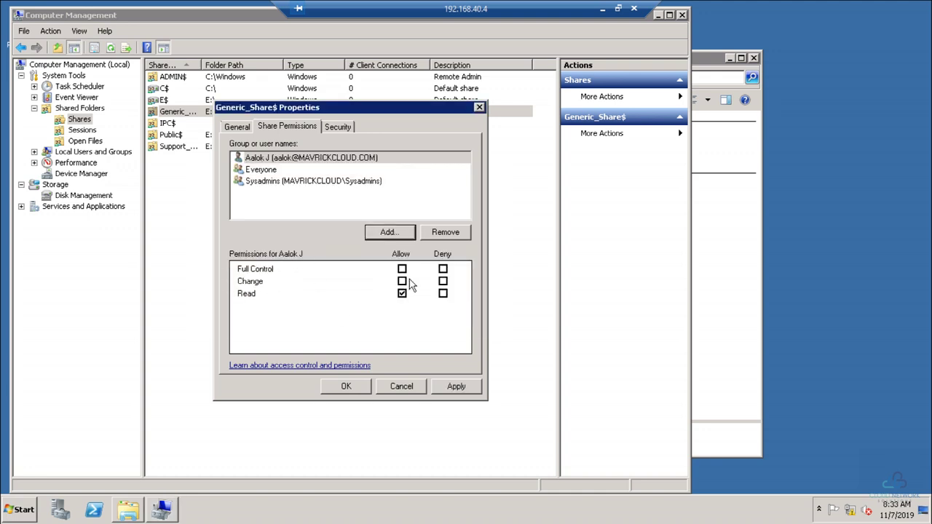
pyautogui.click(447, 382)
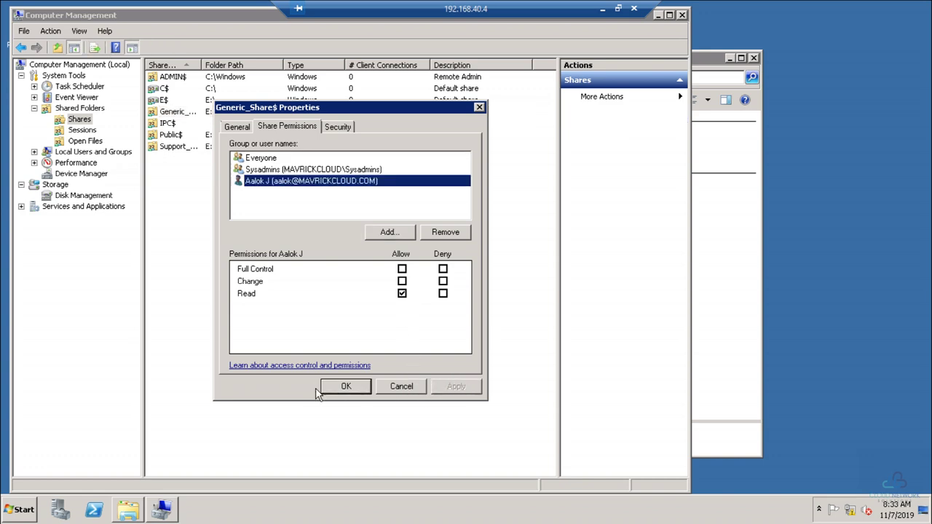
# Step: Review the Everyone permissions, glance at the permissions help, and close the Generic_Share$ properties
pyautogui.click(260, 158)
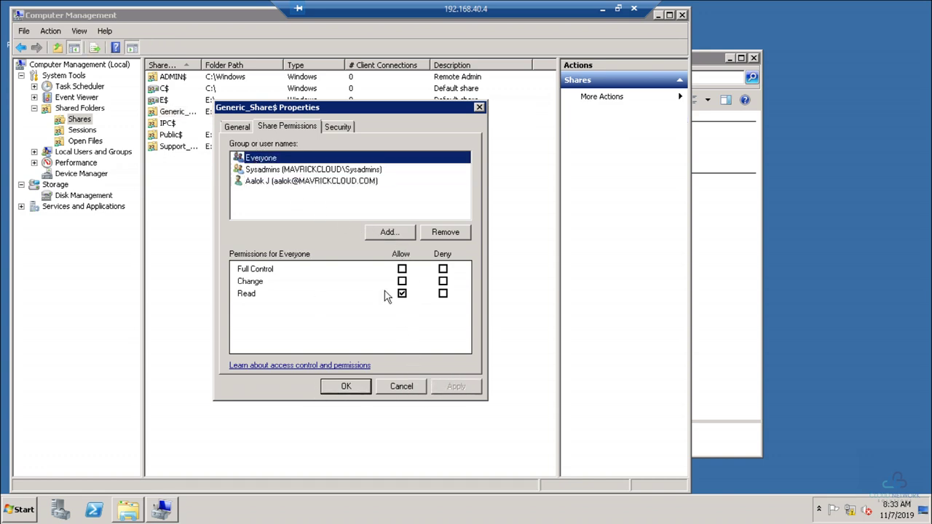
pyautogui.click(342, 366)
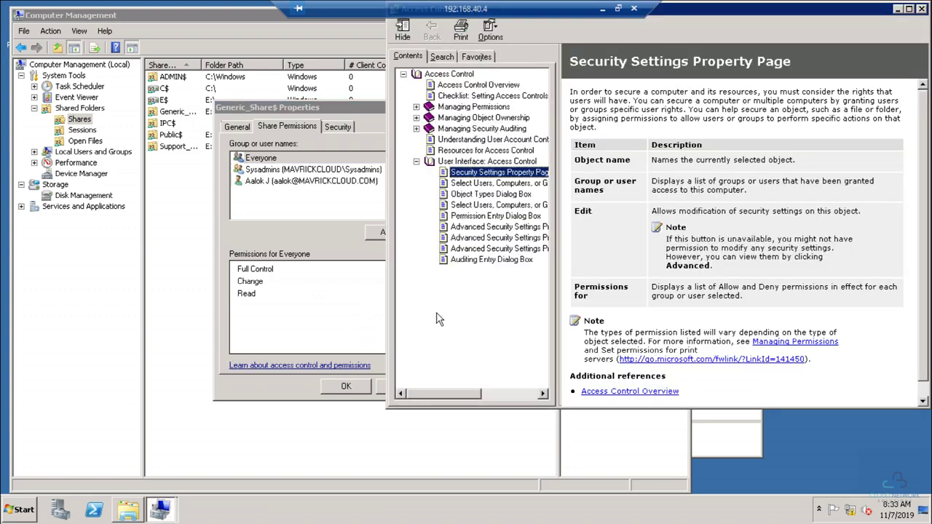
pyautogui.click(922, 9)
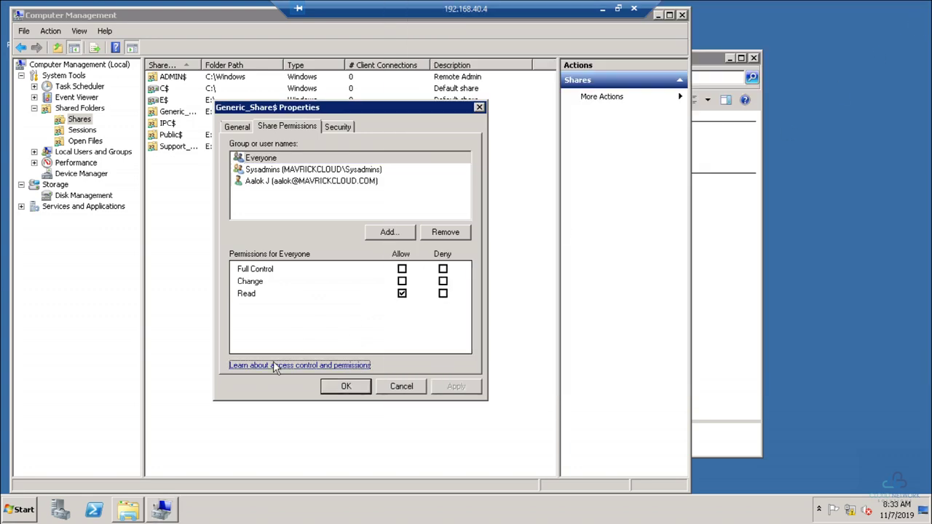
pyautogui.click(344, 387)
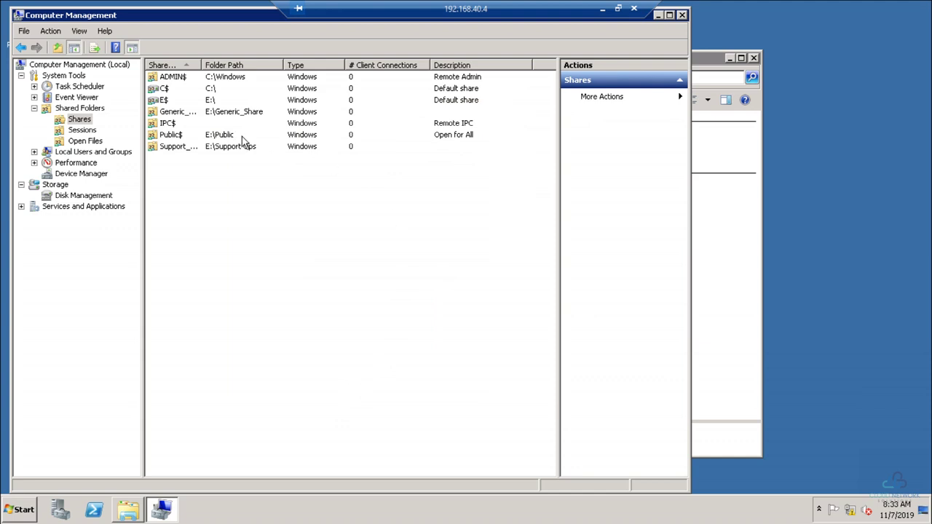
# Step: Grant the new domain user Read share permission on Public$ and close its properties
pyautogui.doubleClick(175, 135)
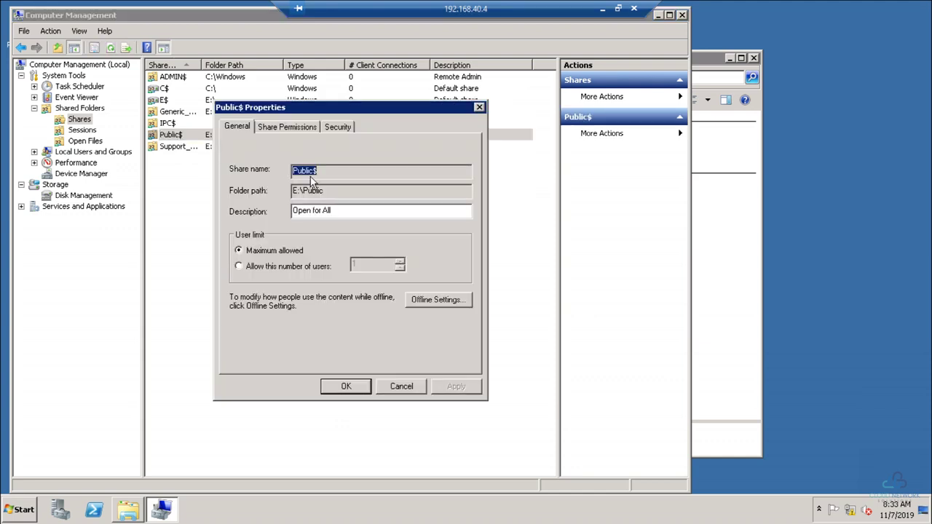
pyautogui.click(298, 126)
pyautogui.click(392, 233)
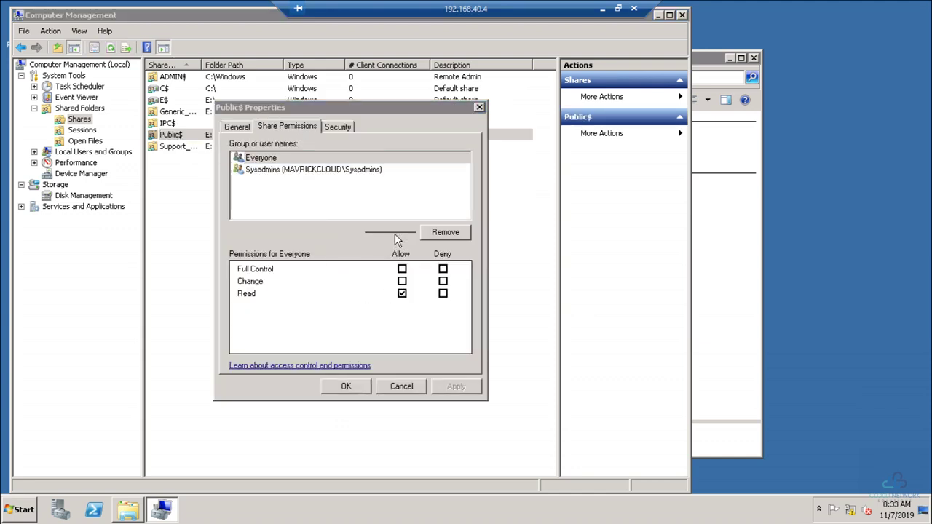
pyautogui.write('aalok')
pyautogui.press('Return')
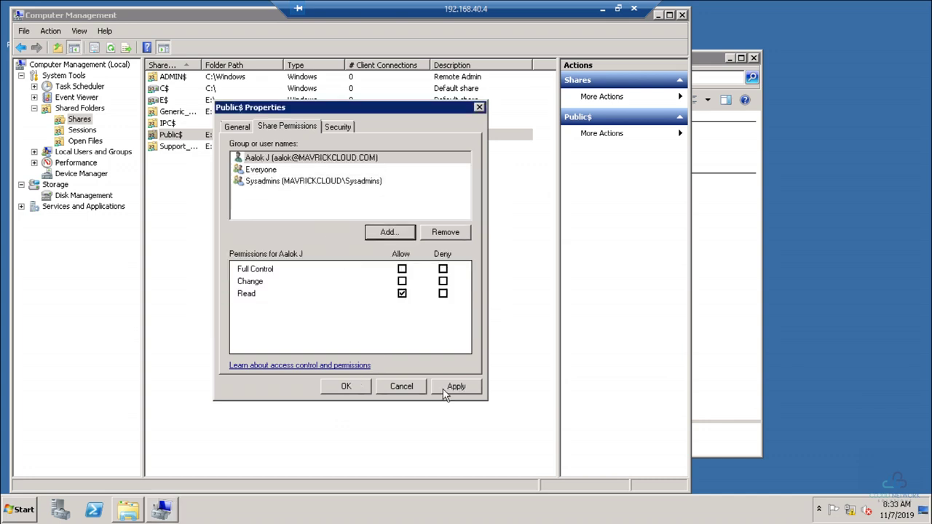
pyautogui.click(446, 389)
pyautogui.click(346, 387)
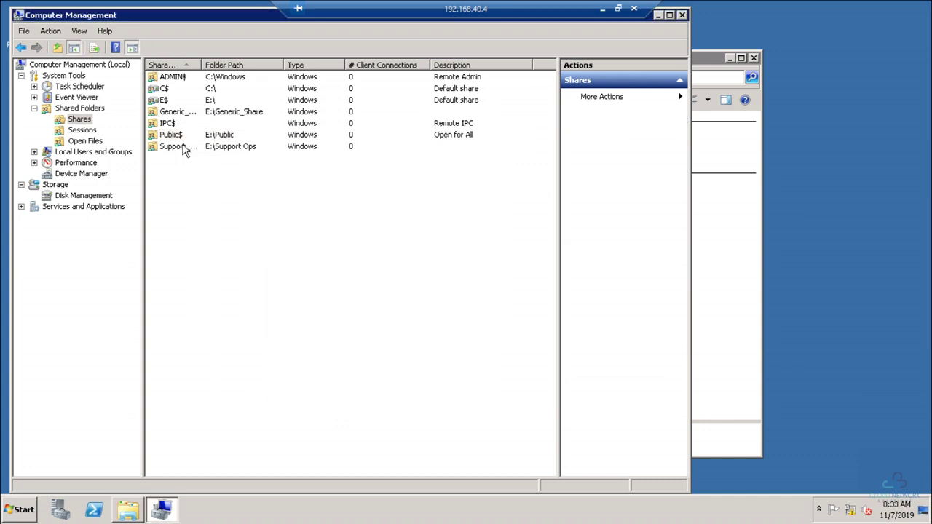
# Step: Add the new domain user to the Support_Ops$ share permissions, apply, and close
pyautogui.doubleClick(183, 147)
pyautogui.click(287, 126)
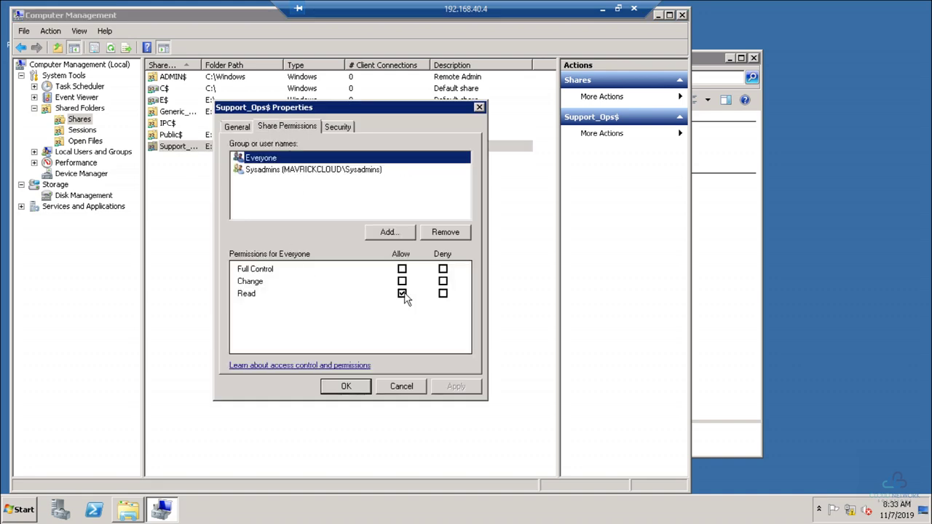
pyautogui.click(375, 234)
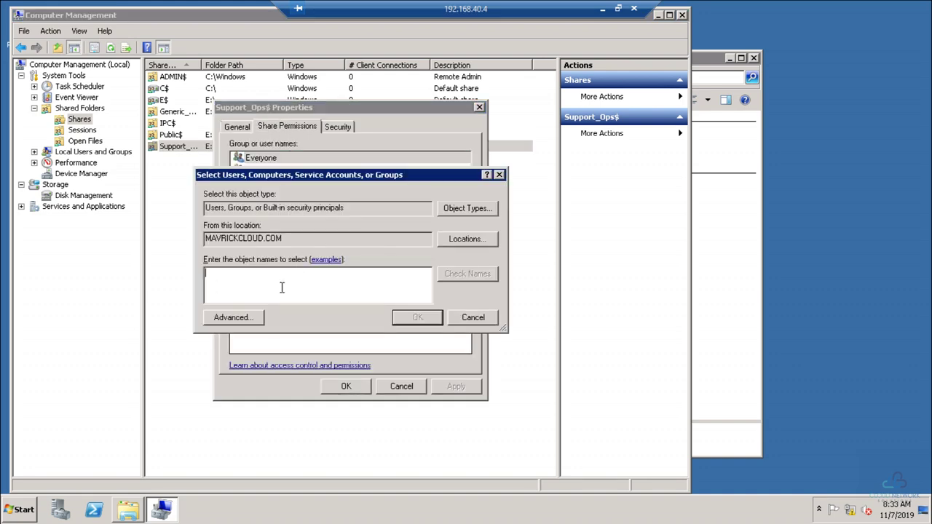
pyautogui.write('aa')
pyautogui.click(443, 277)
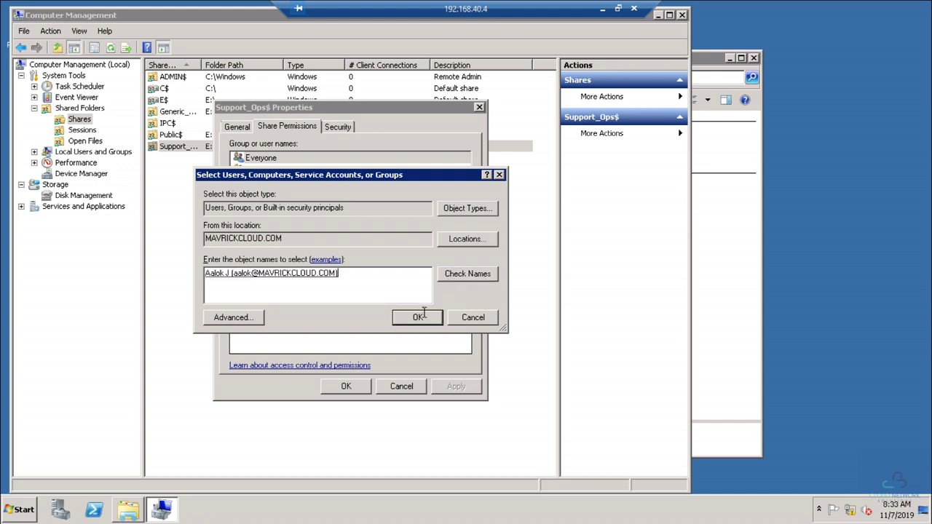
pyautogui.click(422, 318)
pyautogui.click(456, 387)
pyautogui.click(347, 386)
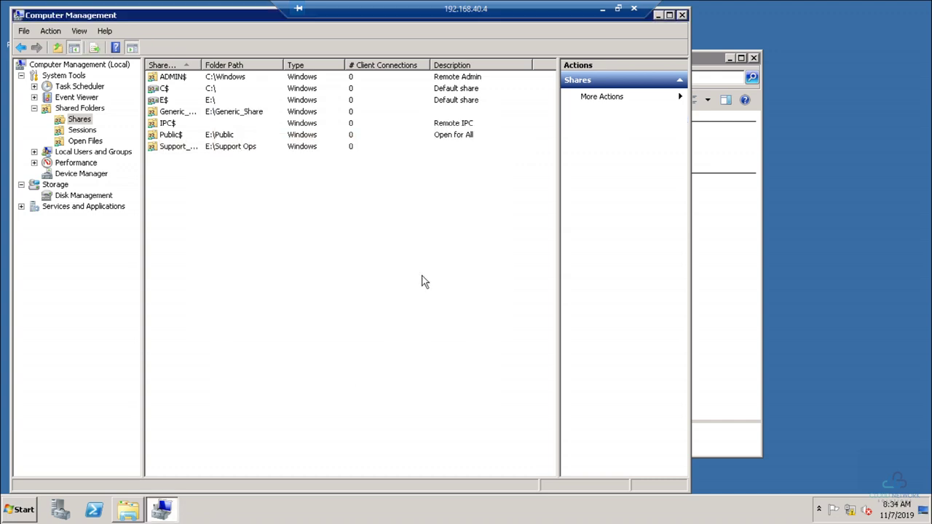
# Step: Close Computer Management and open the Security settings of New Volume (E:), checking Sysadmins' permissions
pyautogui.click(681, 15)
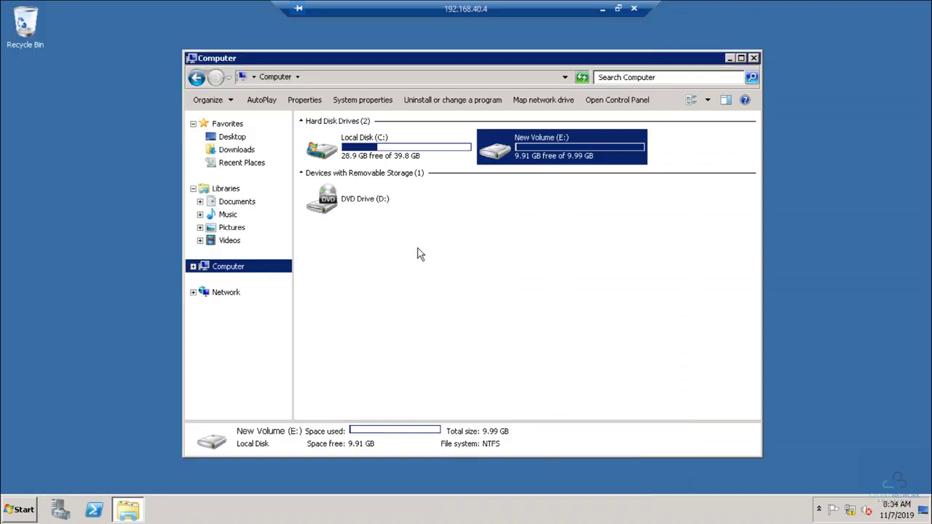
pyautogui.doubleClick(510, 150)
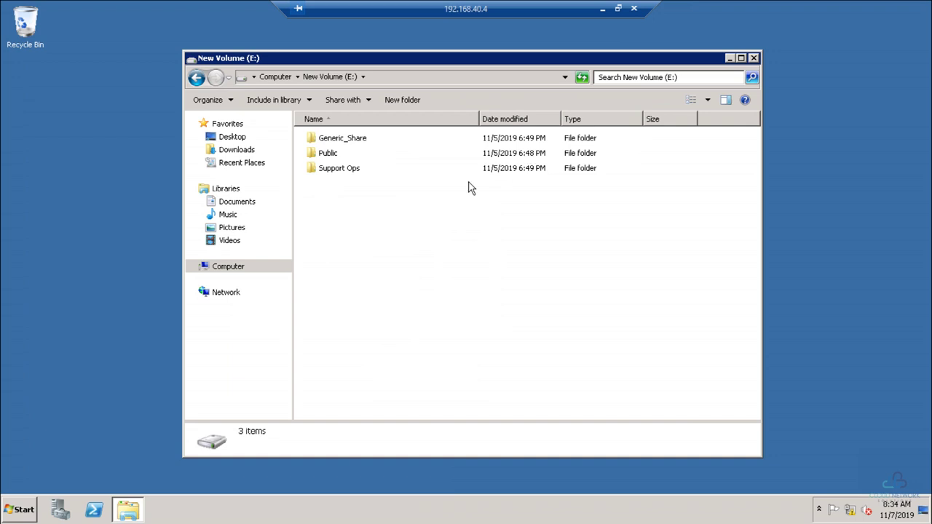
pyautogui.click(271, 77)
pyautogui.rightClick(546, 146)
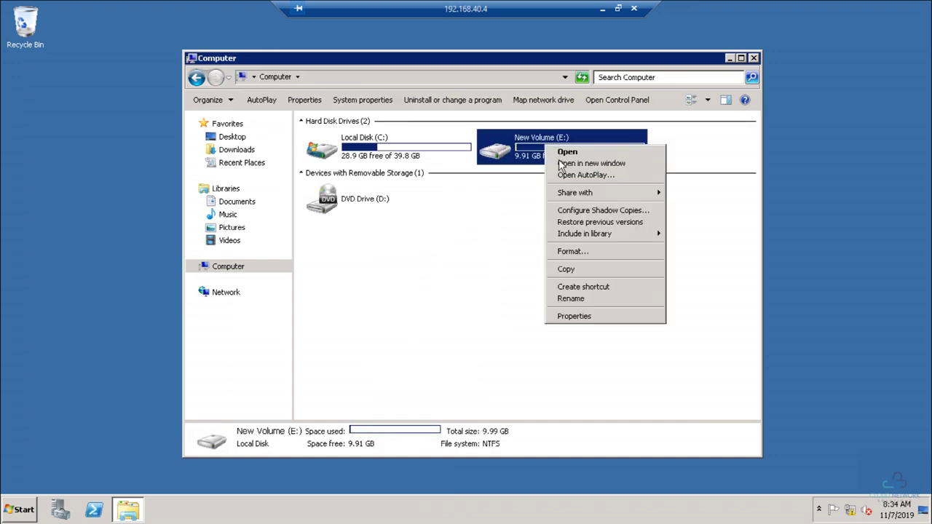
pyautogui.click(574, 321)
pyautogui.click(763, 179)
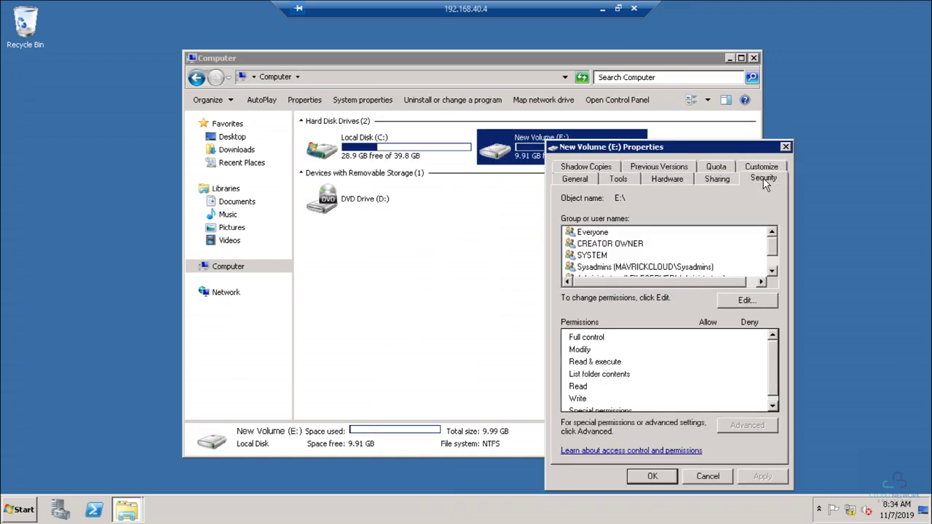
pyautogui.scroll(-1, 631, 268)
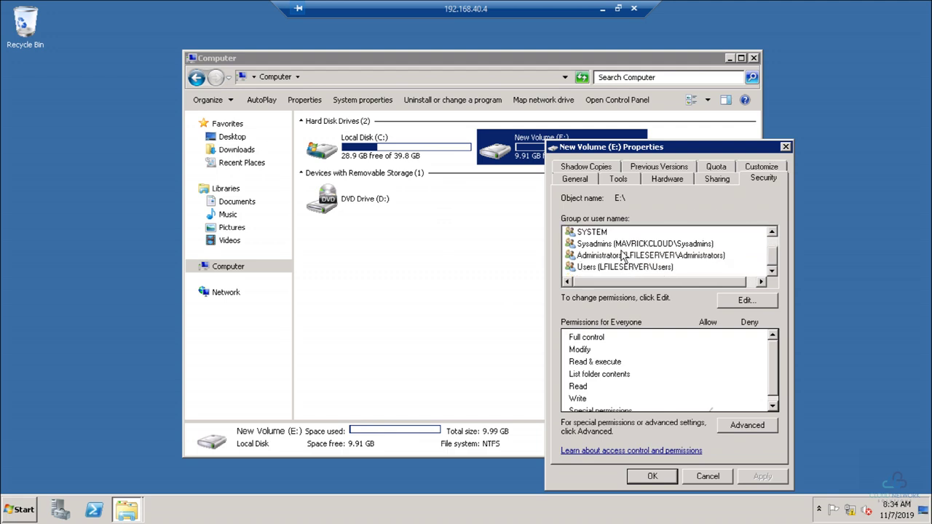
pyautogui.click(630, 246)
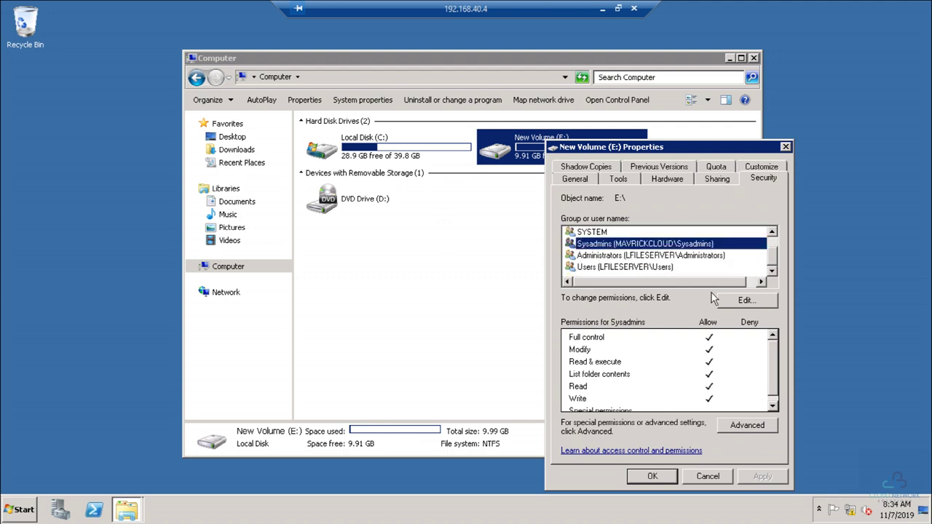
# Step: Add the new domain user with only Read, unticking Read & execute and List folder contents
pyautogui.click(732, 301)
pyautogui.click(715, 350)
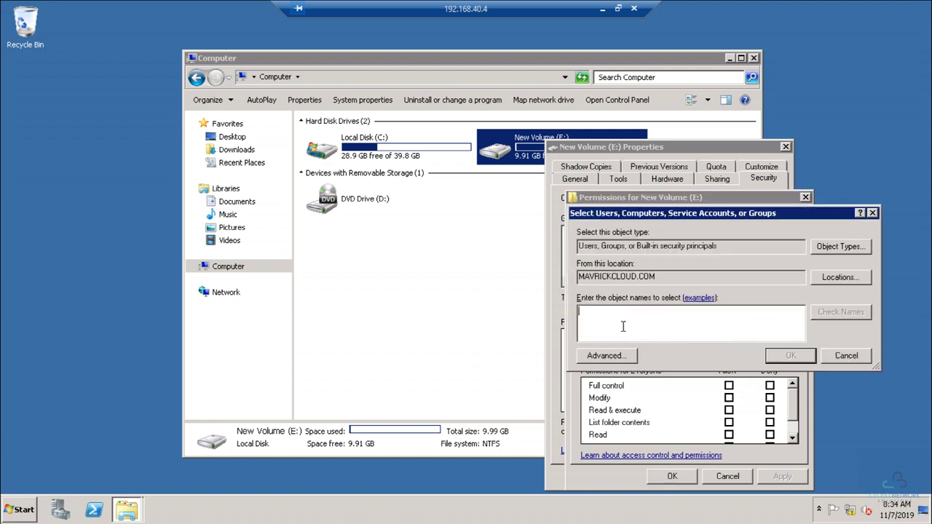
pyautogui.write('aa')
pyautogui.click(834, 313)
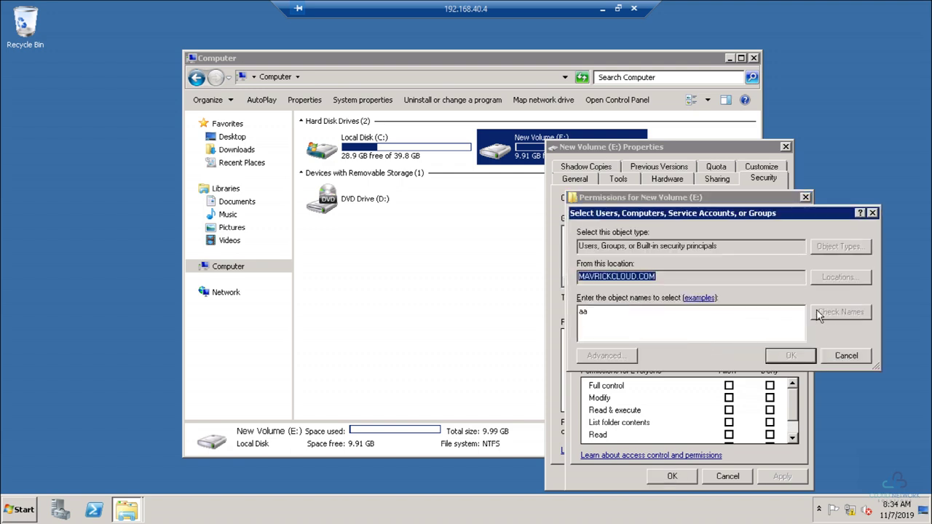
pyautogui.click(789, 357)
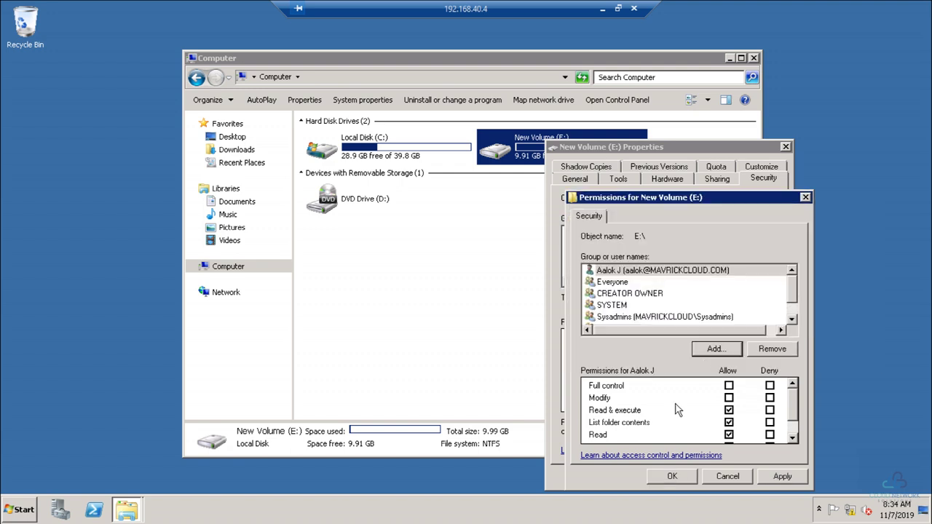
pyautogui.click(730, 410)
pyautogui.click(729, 422)
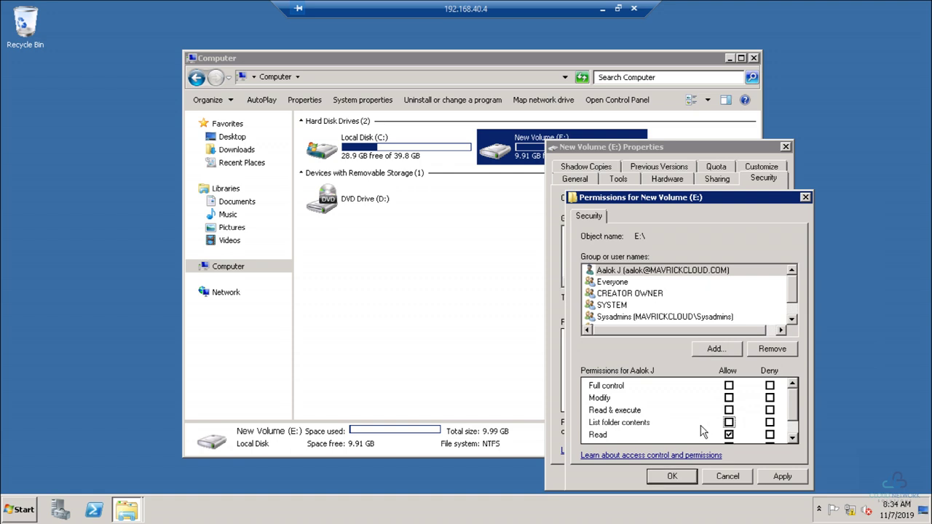
pyautogui.scroll(-1, 701, 426)
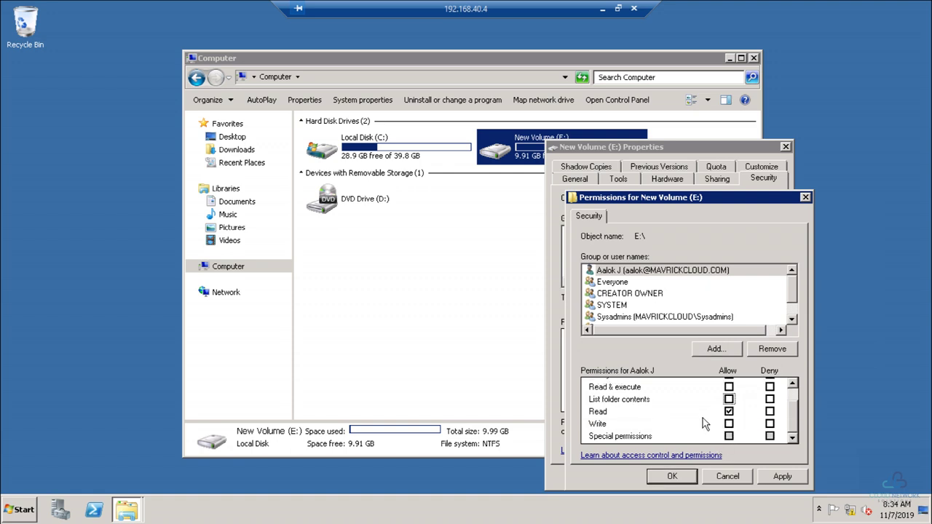
pyautogui.click(782, 476)
pyautogui.click(673, 476)
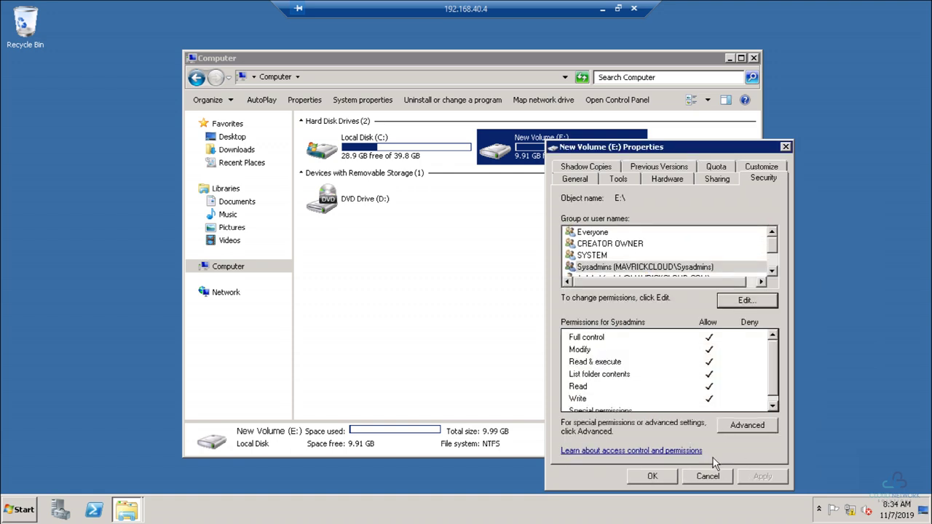
pyautogui.click(653, 476)
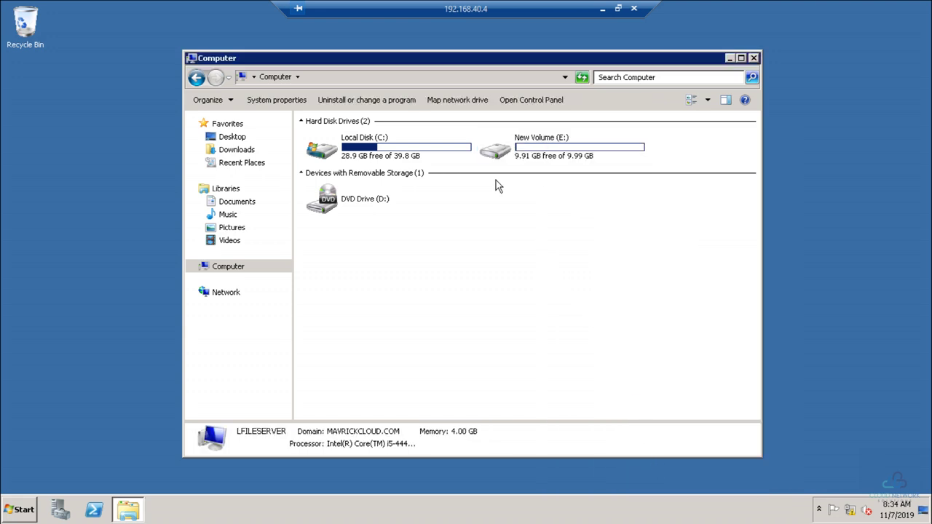
# Step: Close the Computer window, minimize the remote session, and bring forward the SMS Notes checklist
pyautogui.click(755, 58)
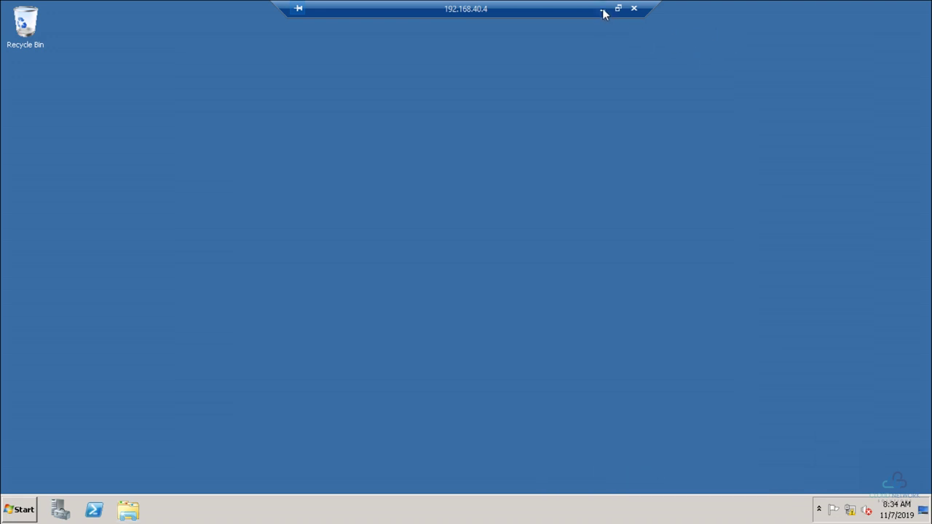
pyautogui.click(602, 9)
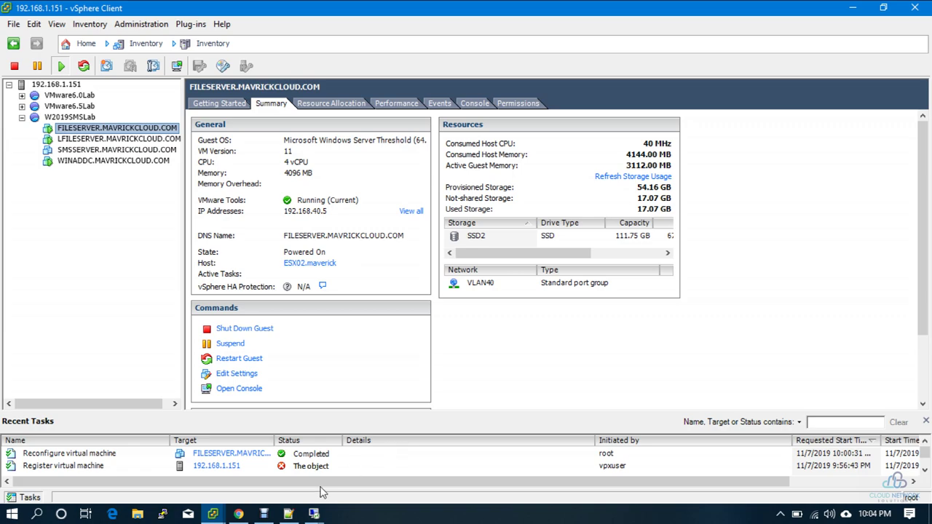
pyautogui.click(289, 513)
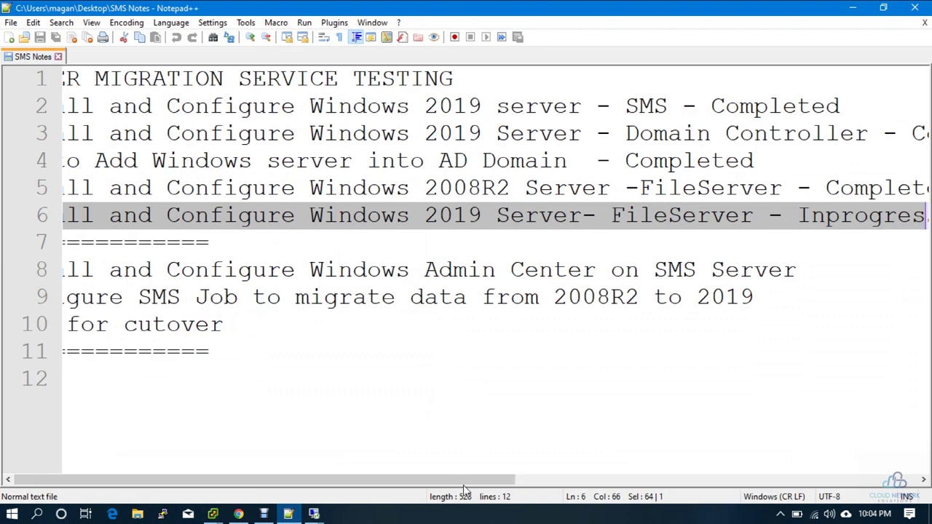
# Step: Replace 'Inprogress' with 'Completed' on line 6 of SMS Notes
pyautogui.moveTo(464, 481); pyautogui.dragTo(671, 481)
pyautogui.doubleClick(515, 216)
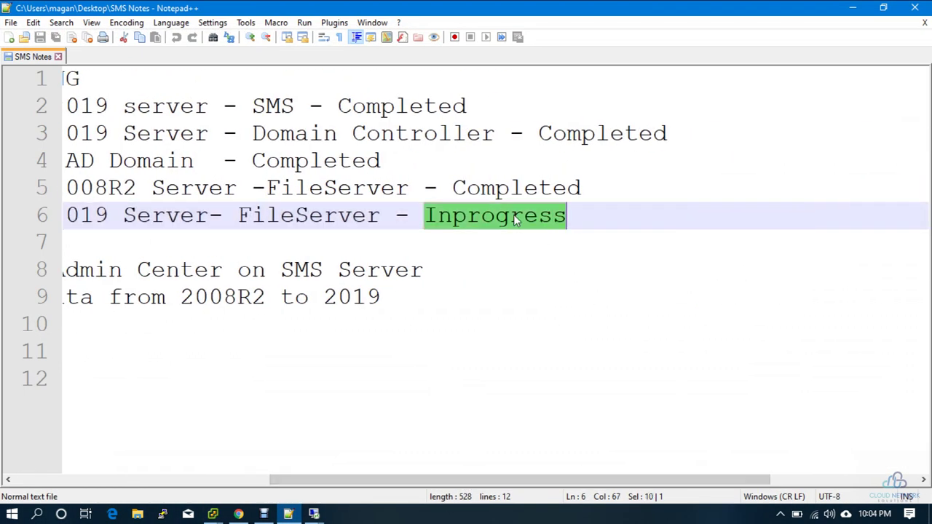
pyautogui.write('Completed')
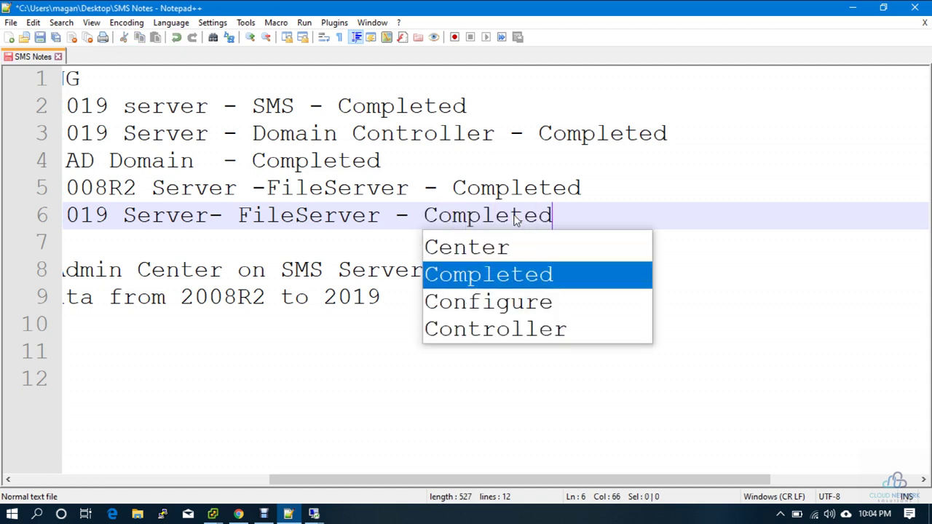
pyautogui.press('Escape')
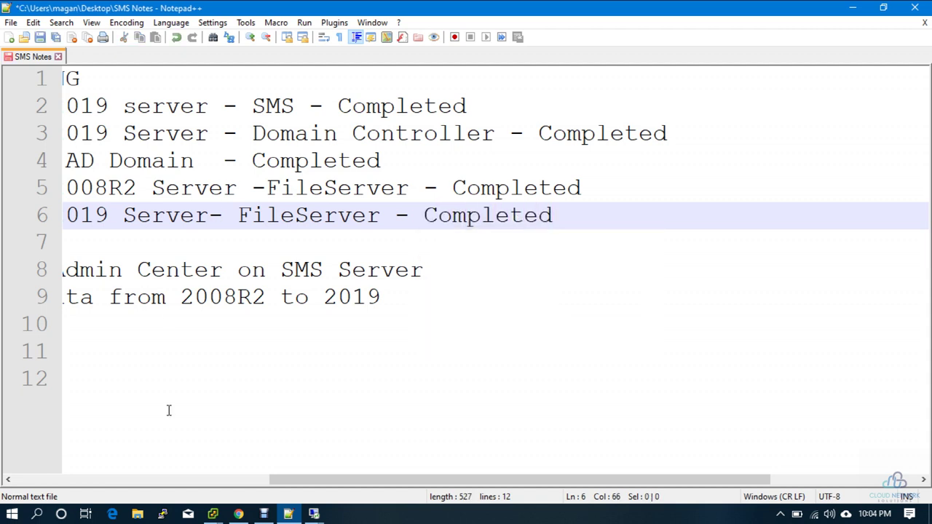
pyautogui.moveTo(324, 486); pyautogui.dragTo(19, 431)
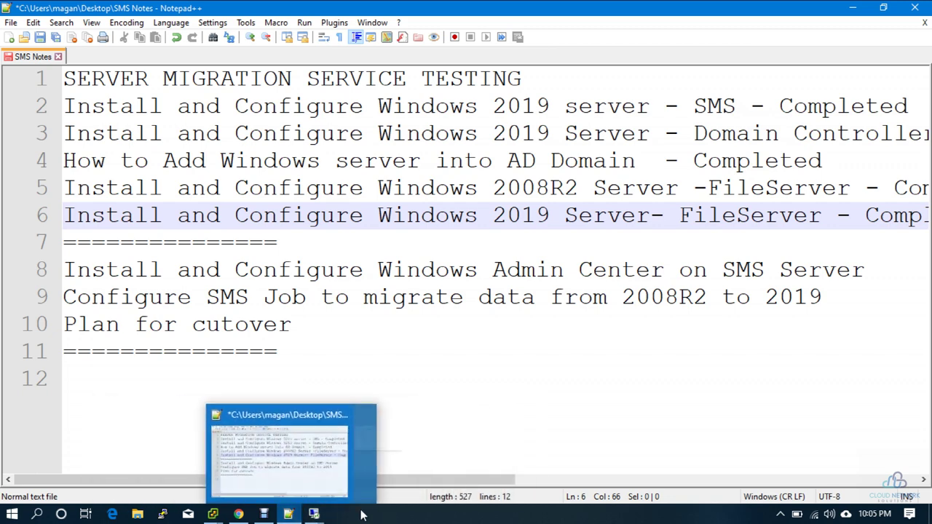
pyautogui.moveTo(267, 517)
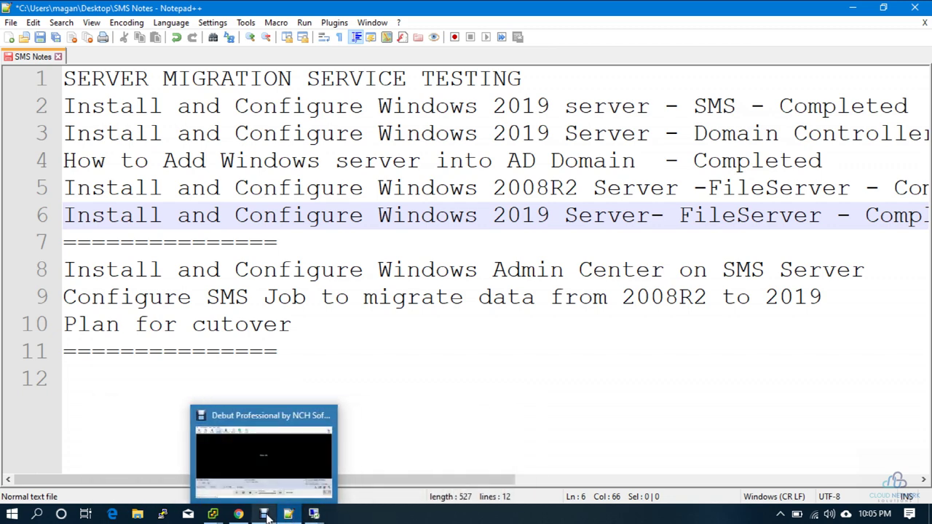